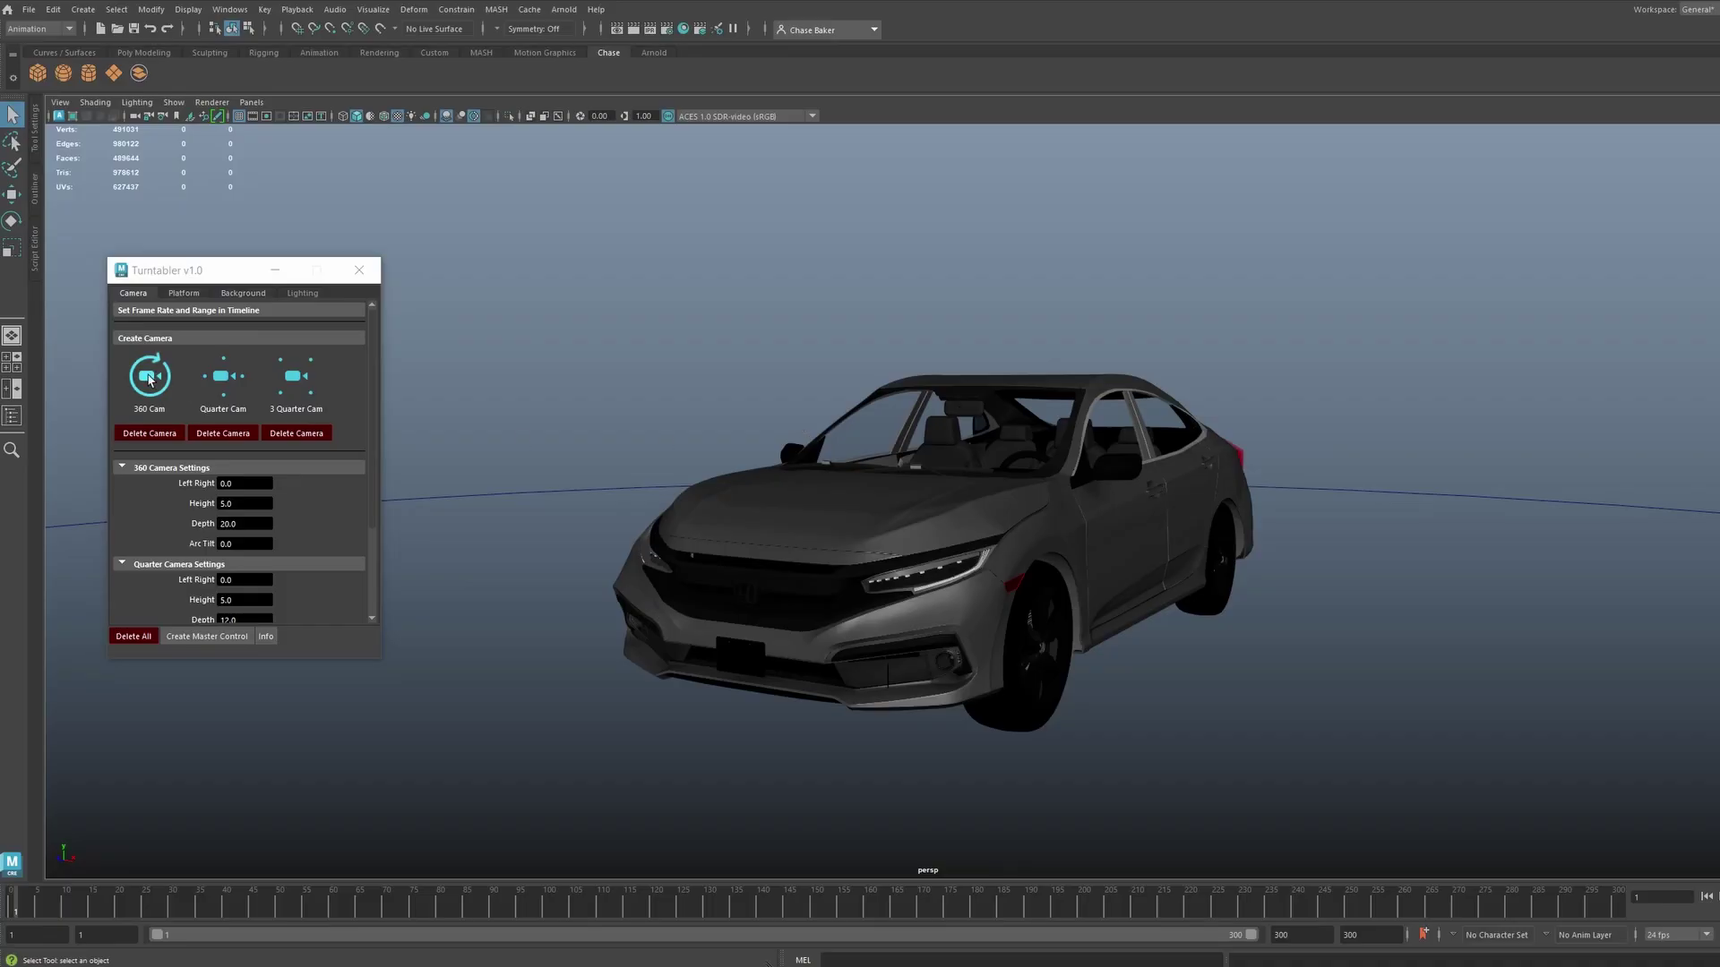
Step: Create the 360 turntable camera and add a standard platform under the car
{"action": "left_click", "coordinate": [149, 380]}
{"action": "left_click", "coordinate": [184, 293]}
{"action": "left_click", "coordinate": [147, 348]}
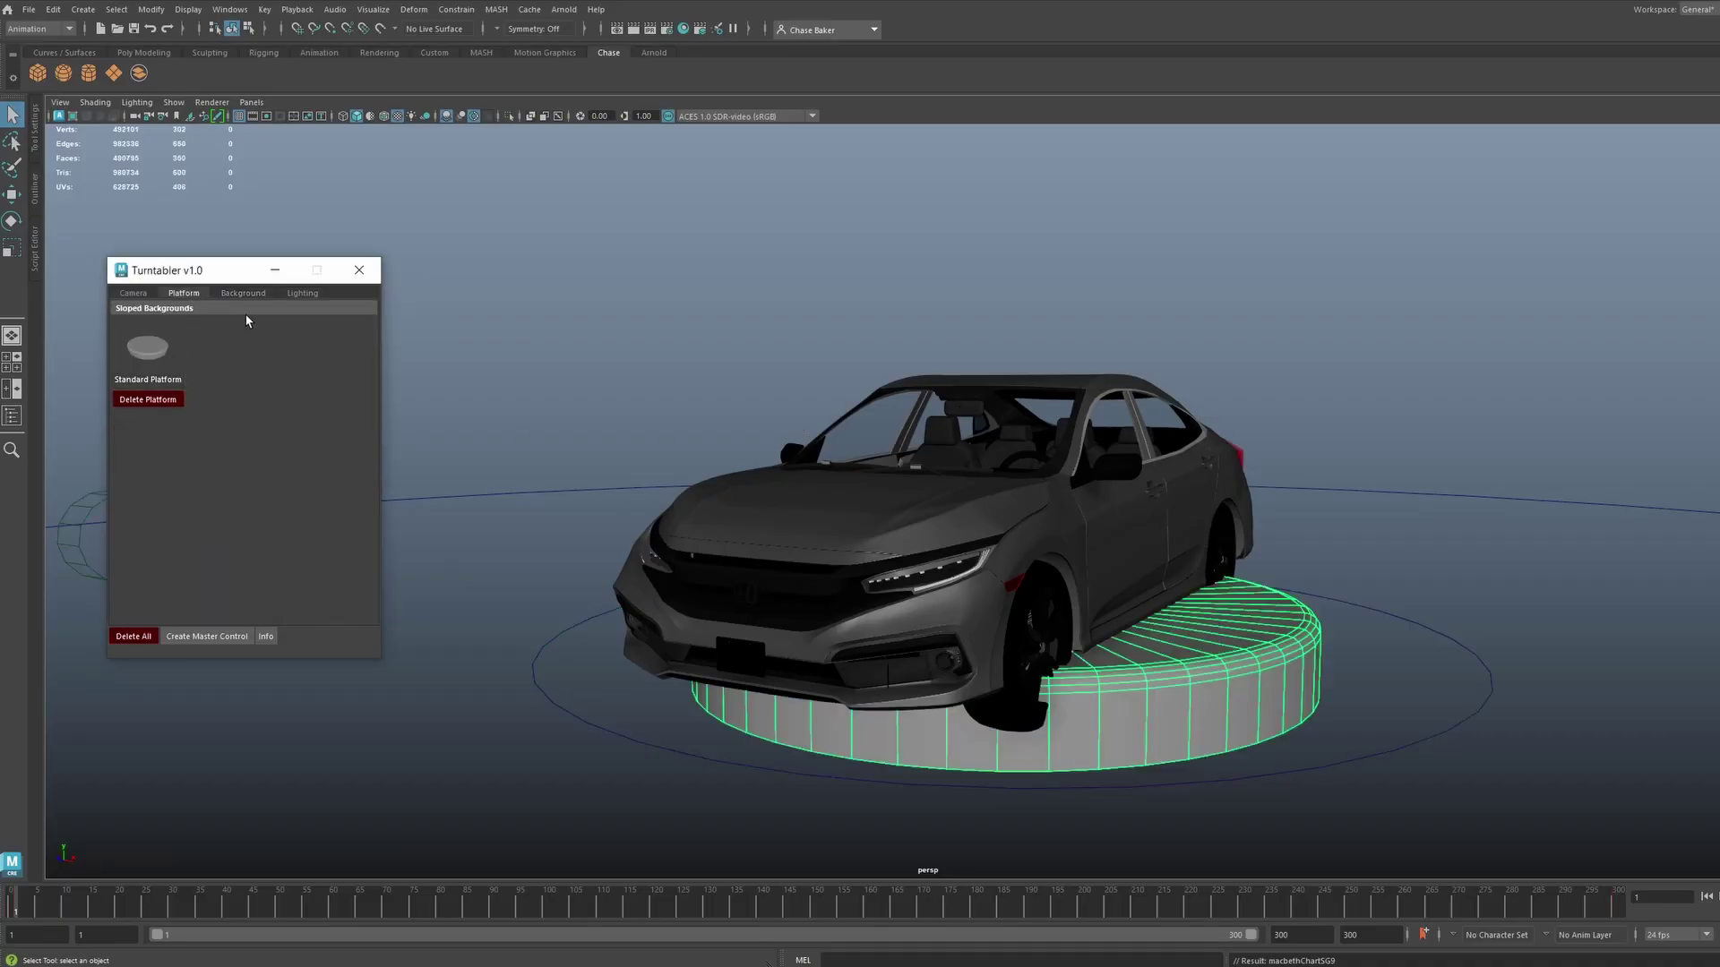
Step: Add the bowl backdrop and the three area light setup, then orbit the view
{"action": "left_click", "coordinate": [260, 295]}
{"action": "left_click", "coordinate": [233, 379]}
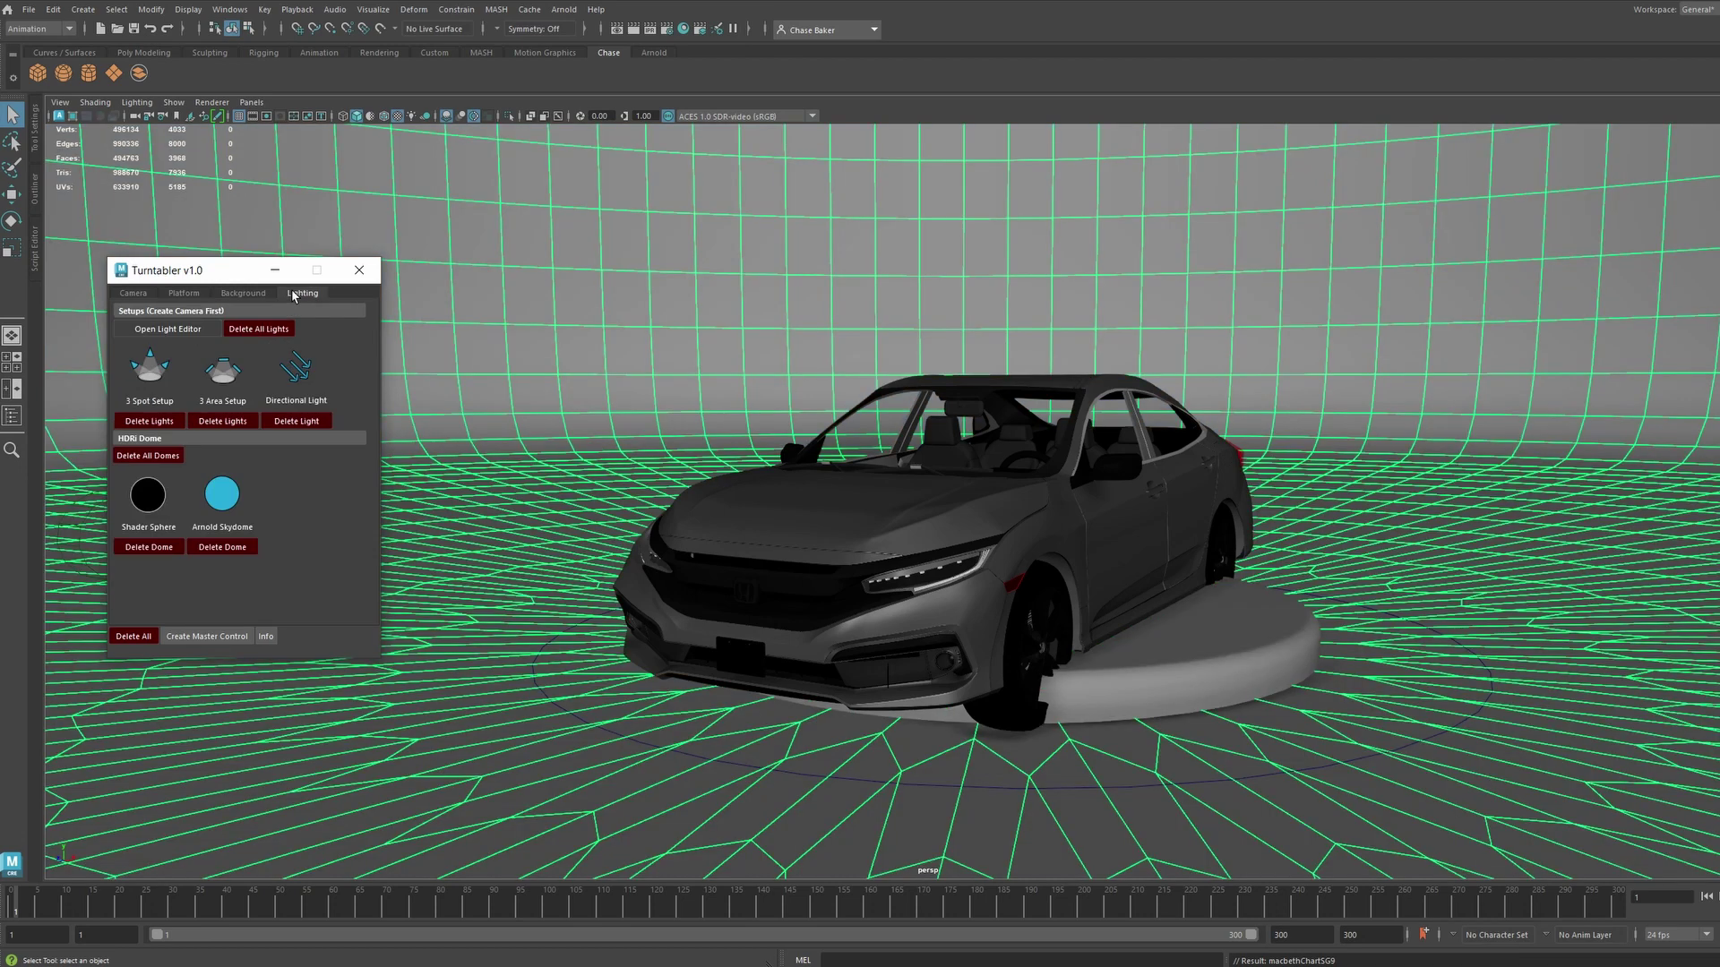
{"action": "left_click", "coordinate": [230, 391]}
{"action": "left_click_drag", "start_coordinate": [910, 326], "coordinate": [705, 361], "text": "alt"}
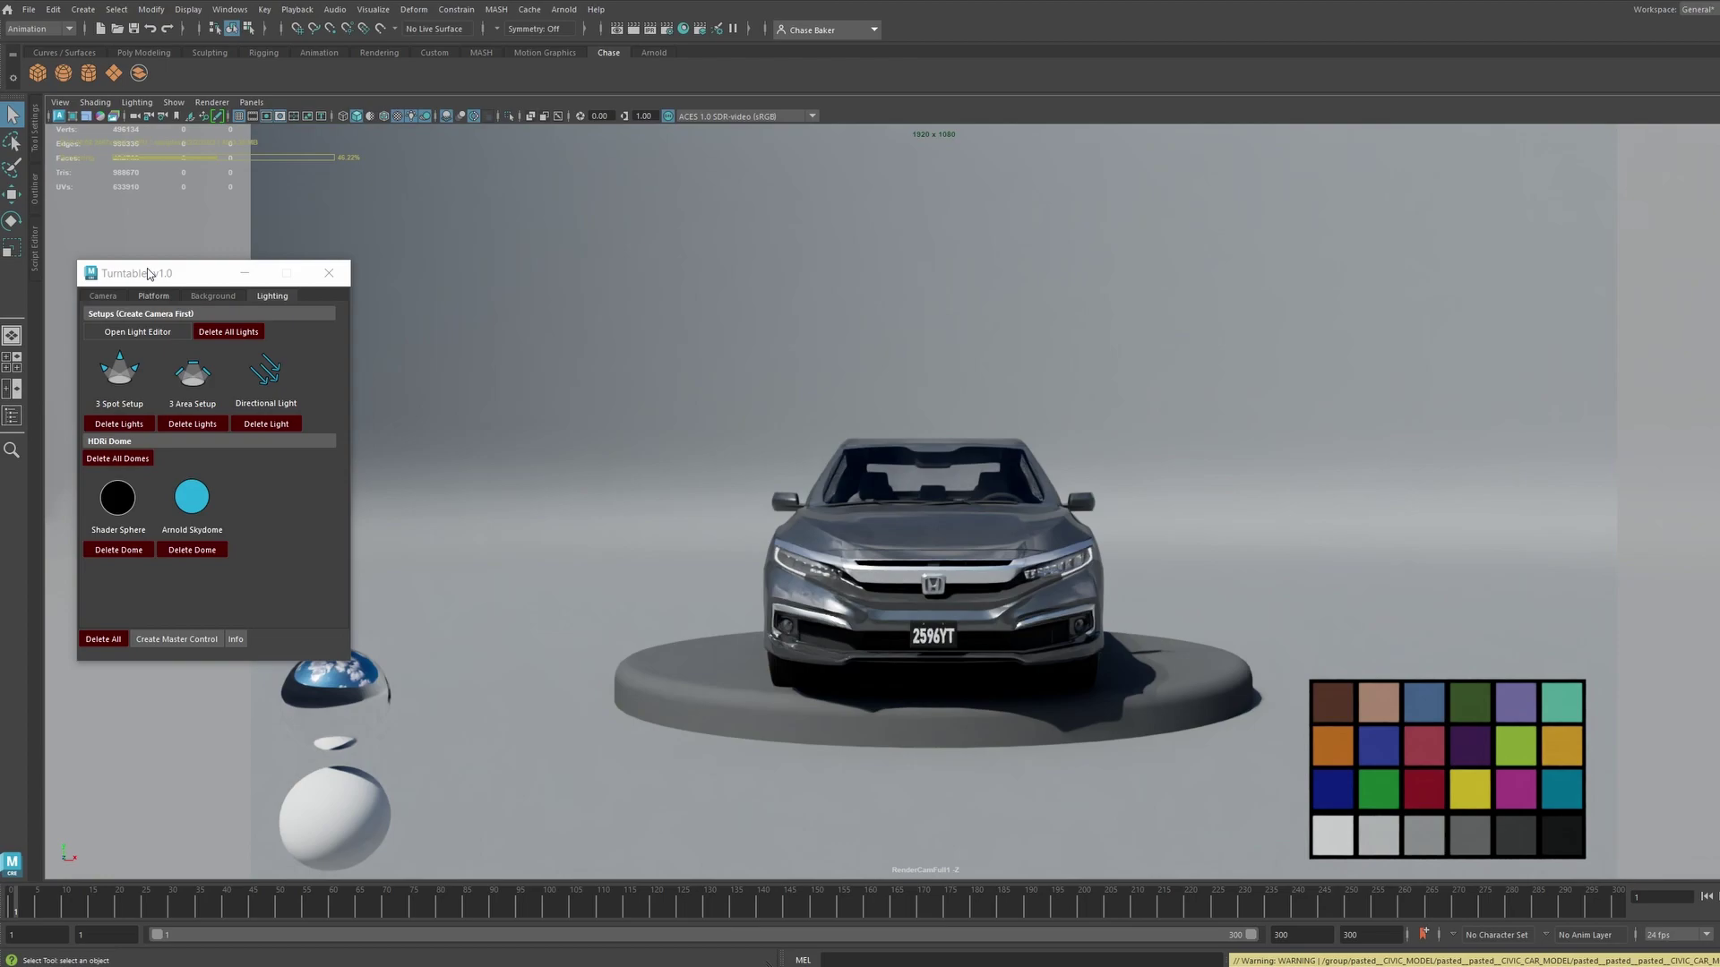
{"action": "left_click_drag", "start_coordinate": [148, 274], "coordinate": [376, 224]}
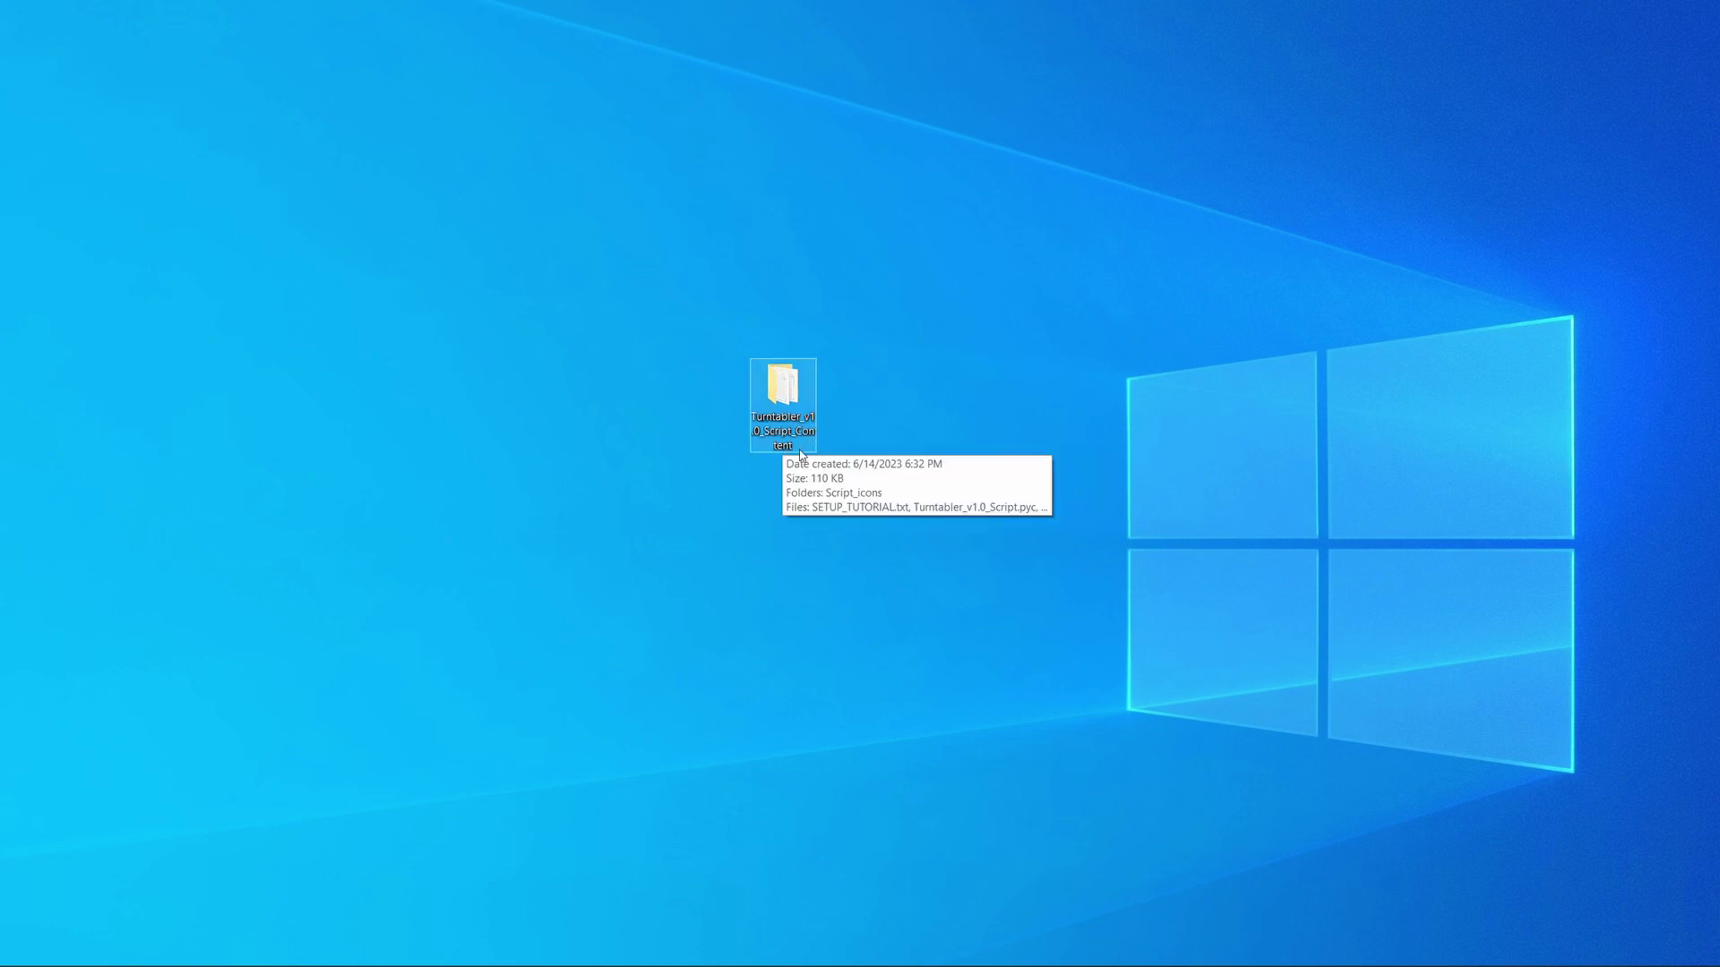
Step: Open the Turntabler_v1.0_Script_Content folder from the desktop and shift its window right
{"action": "double_click", "coordinate": [782, 385]}
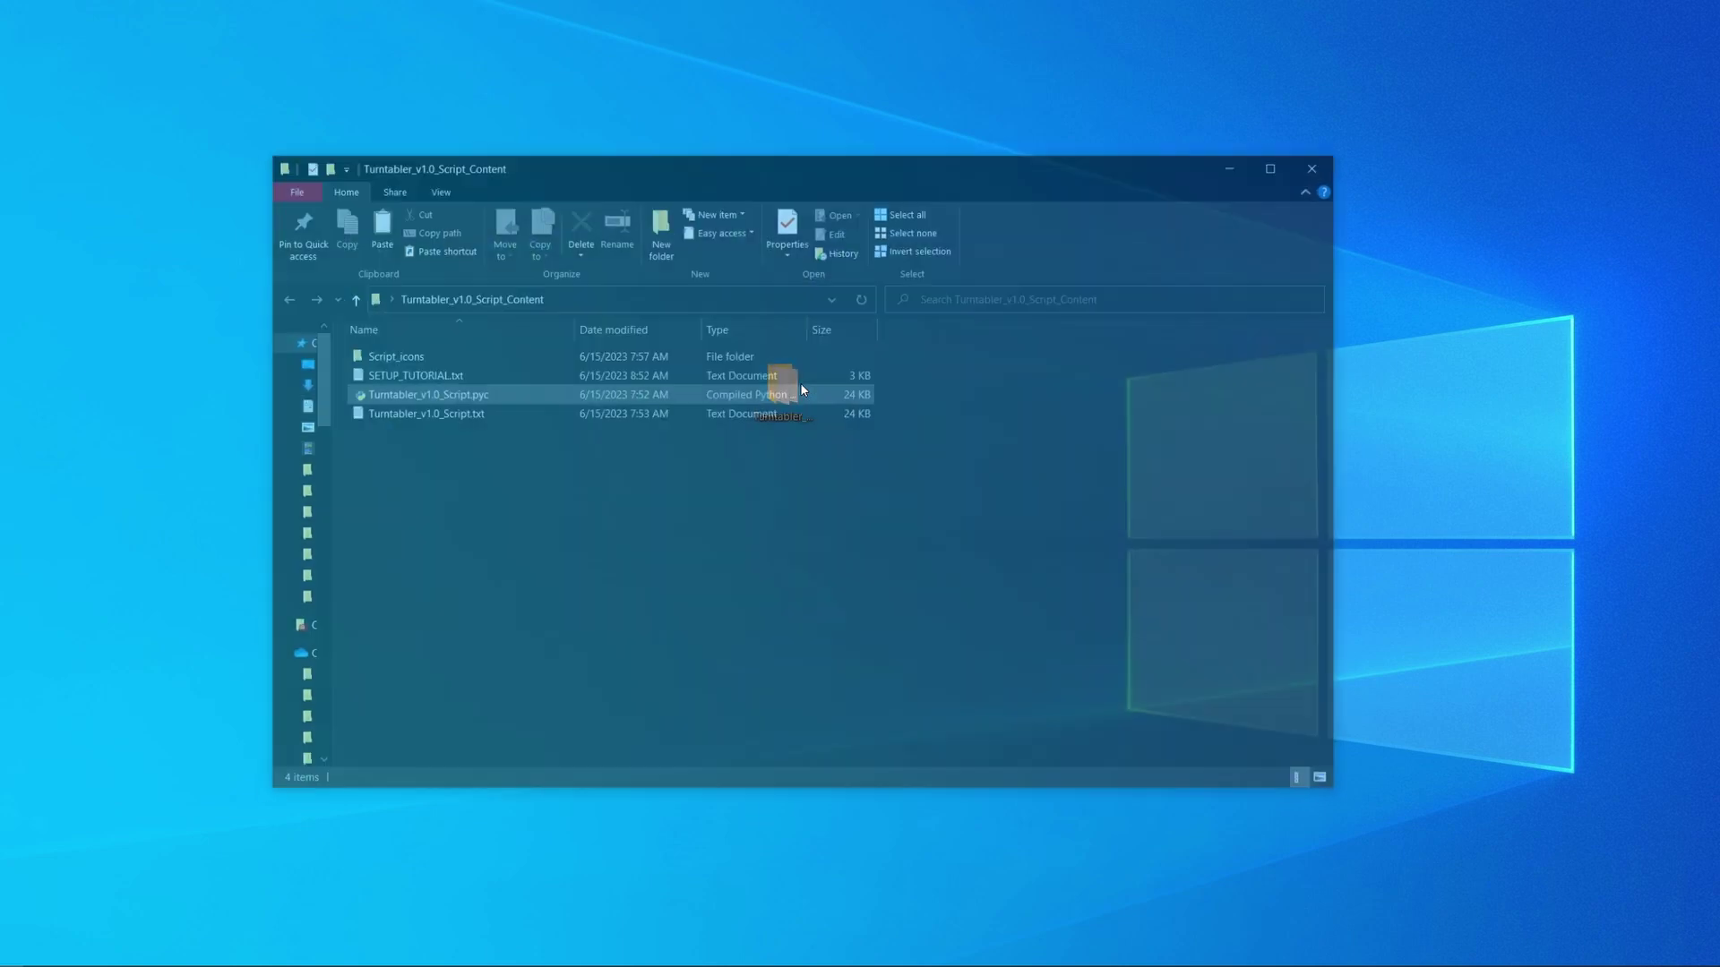
{"action": "left_click_drag", "start_coordinate": [572, 167], "coordinate": [673, 174]}
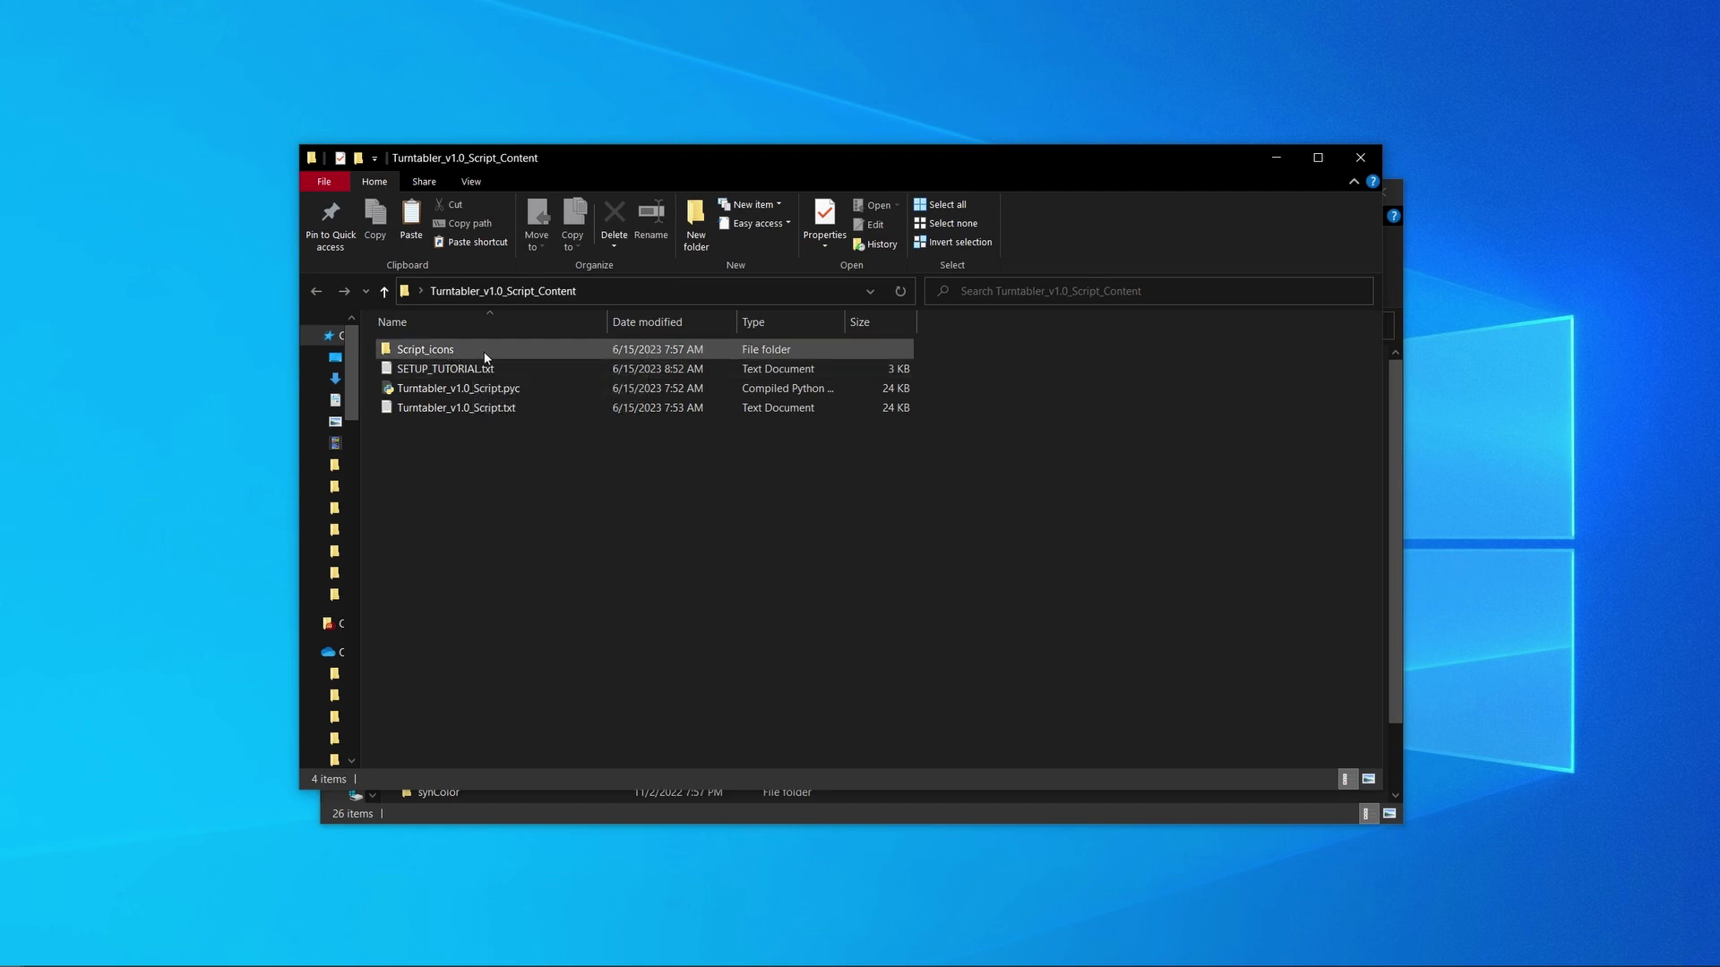
Step: Copy all 13 images in the Script_icons folder
{"action": "double_click", "coordinate": [472, 350]}
{"action": "left_click", "coordinate": [461, 394]}
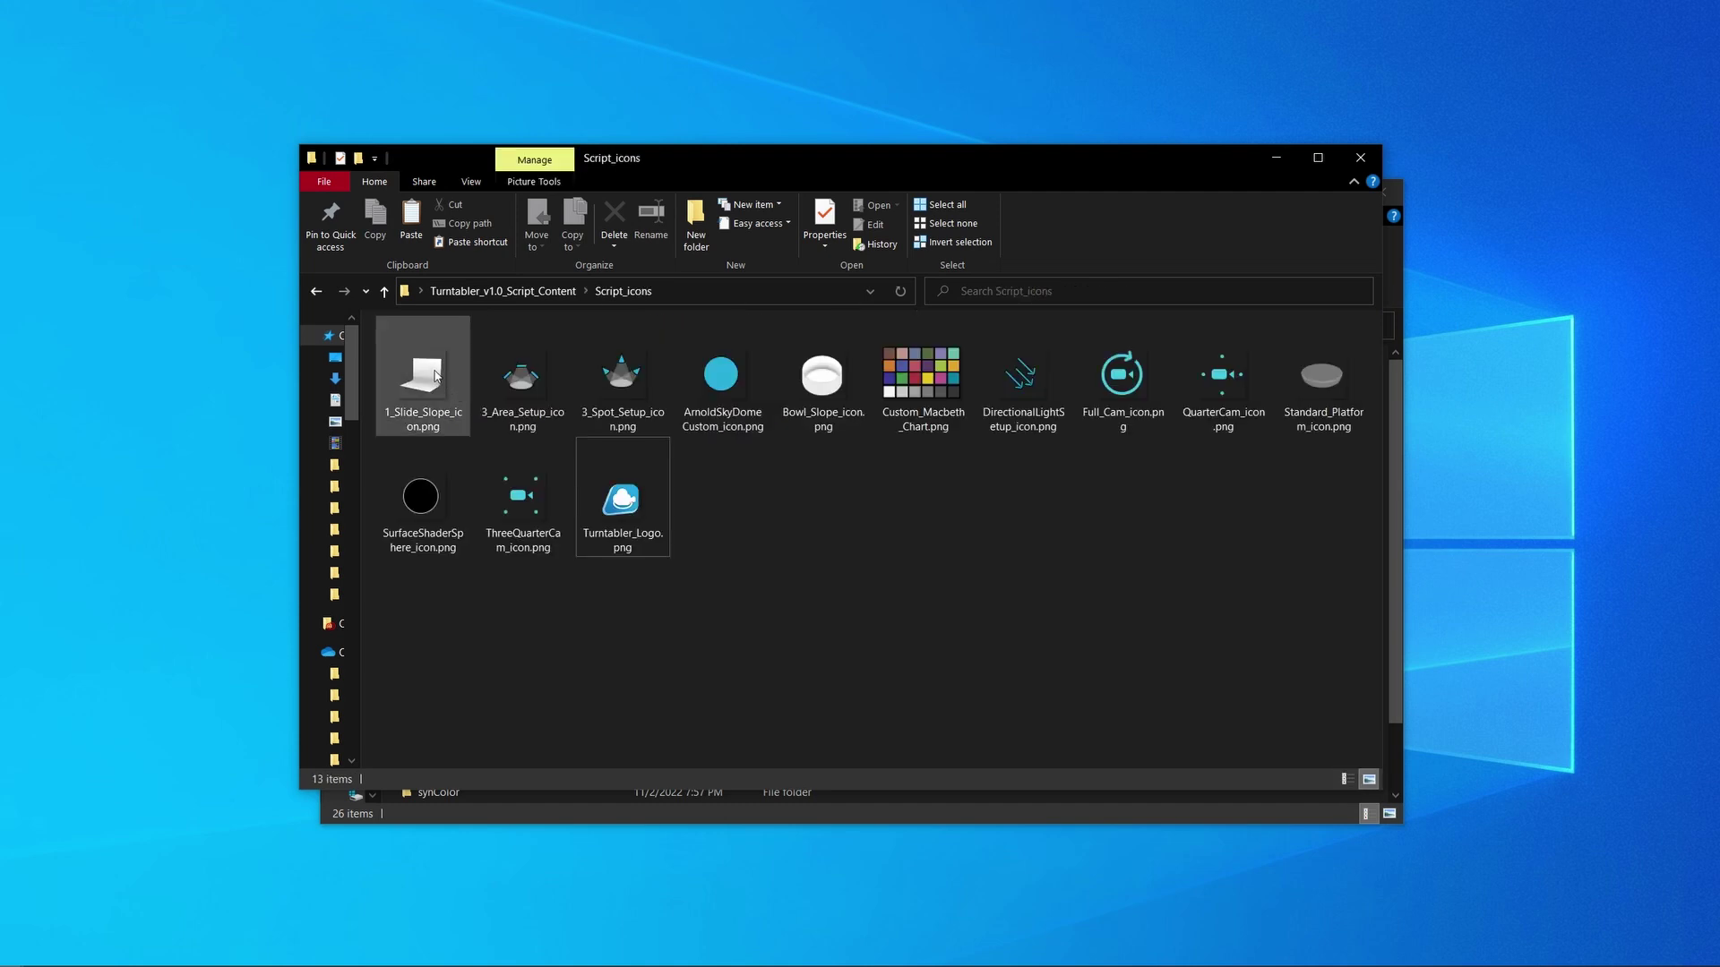
{"action": "left_click", "coordinate": [638, 475], "text": "shift"}
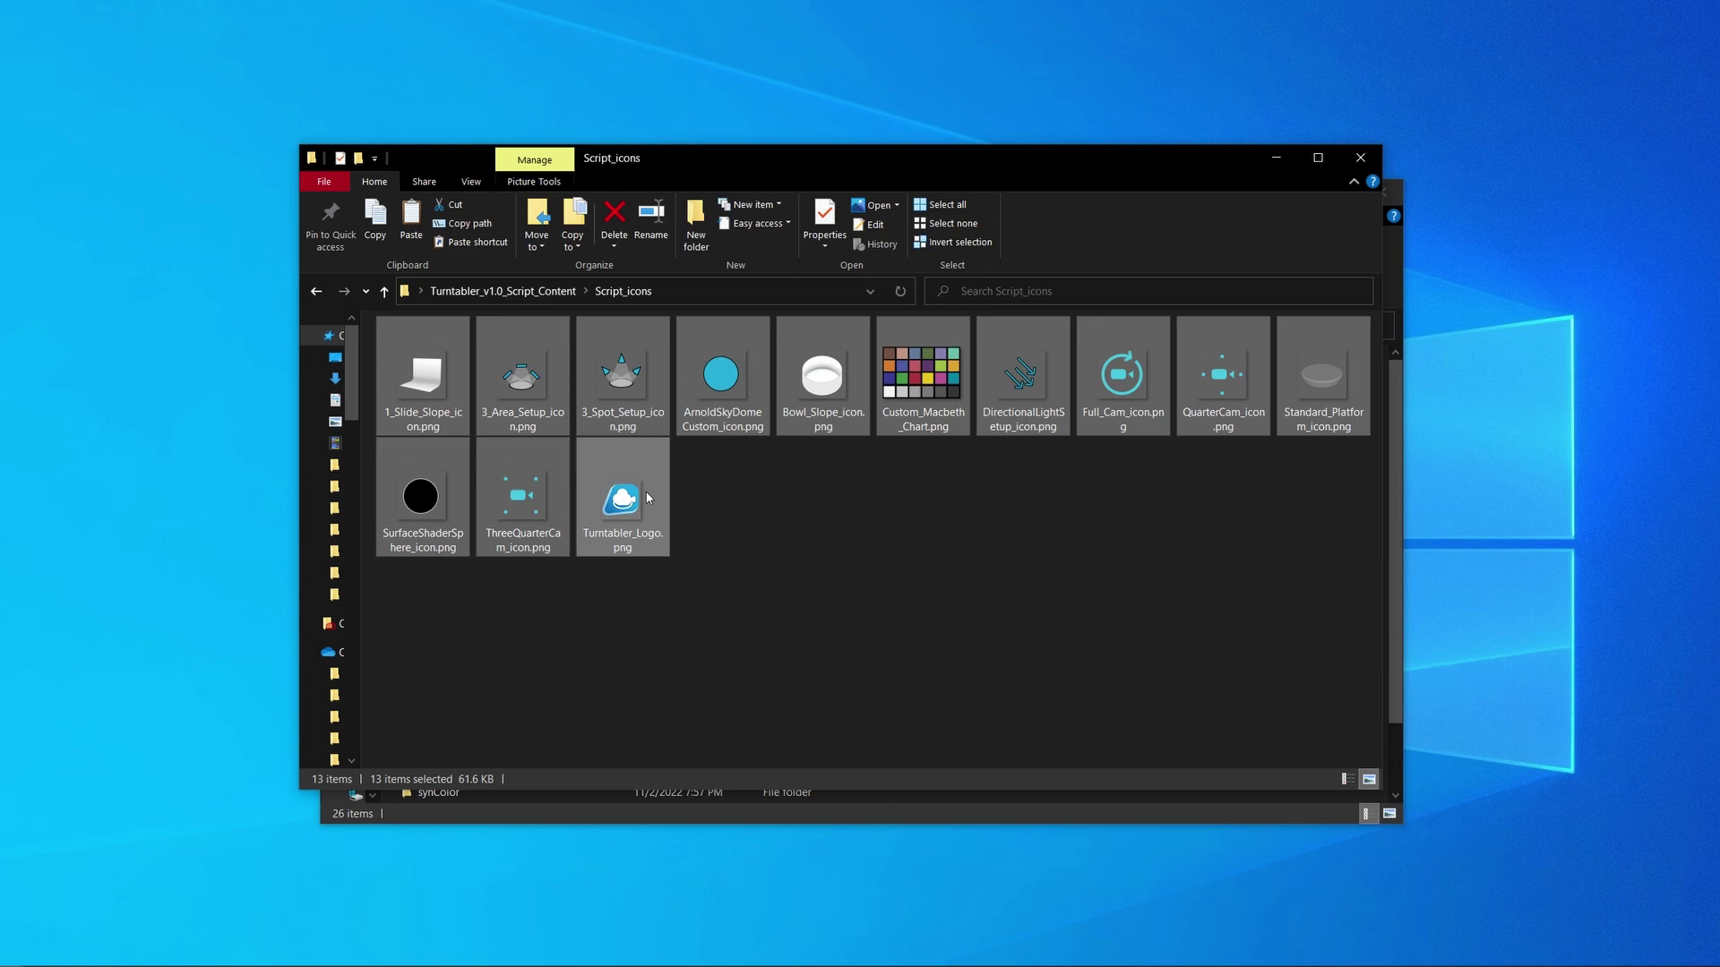
{"action": "right_click", "coordinate": [648, 498]}
{"action": "left_click", "coordinate": [708, 858]}
Step: Open the icons folder in the MayaCreative2023 installation window
{"action": "left_click", "coordinate": [779, 648]}
{"action": "left_click", "coordinate": [853, 813]}
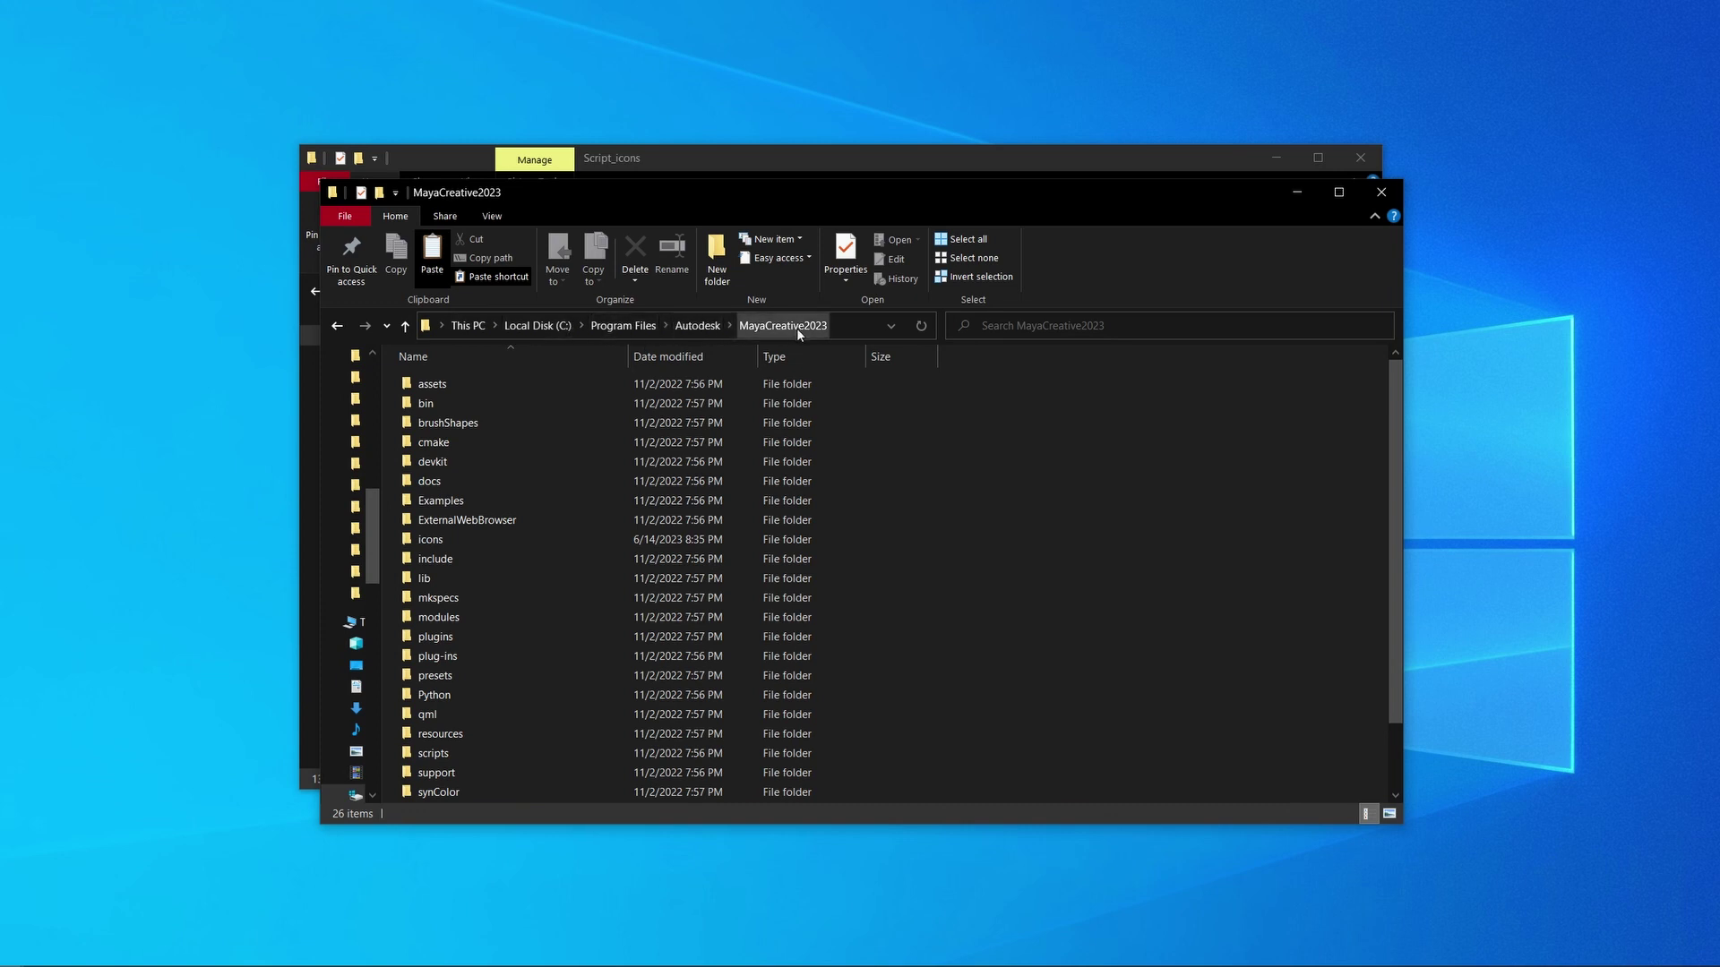
{"action": "double_click", "coordinate": [482, 539]}
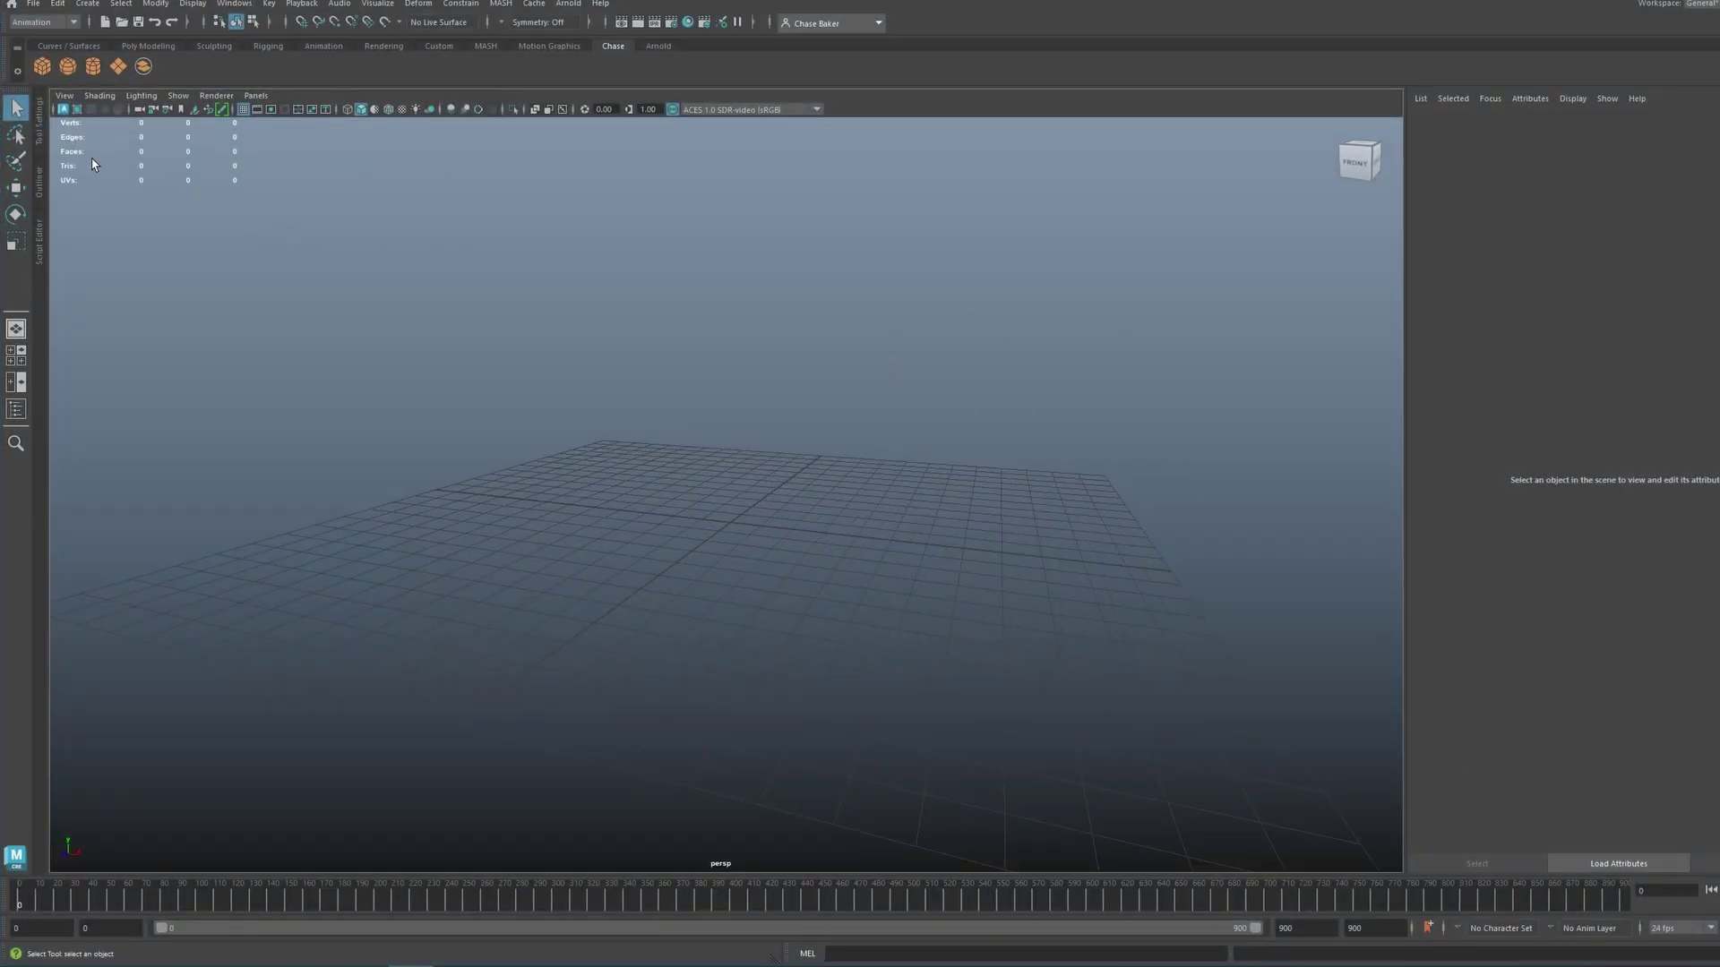
Step: Open the Script Editor, starting a new script tab and then cancelling it
{"action": "left_click", "coordinate": [39, 241]}
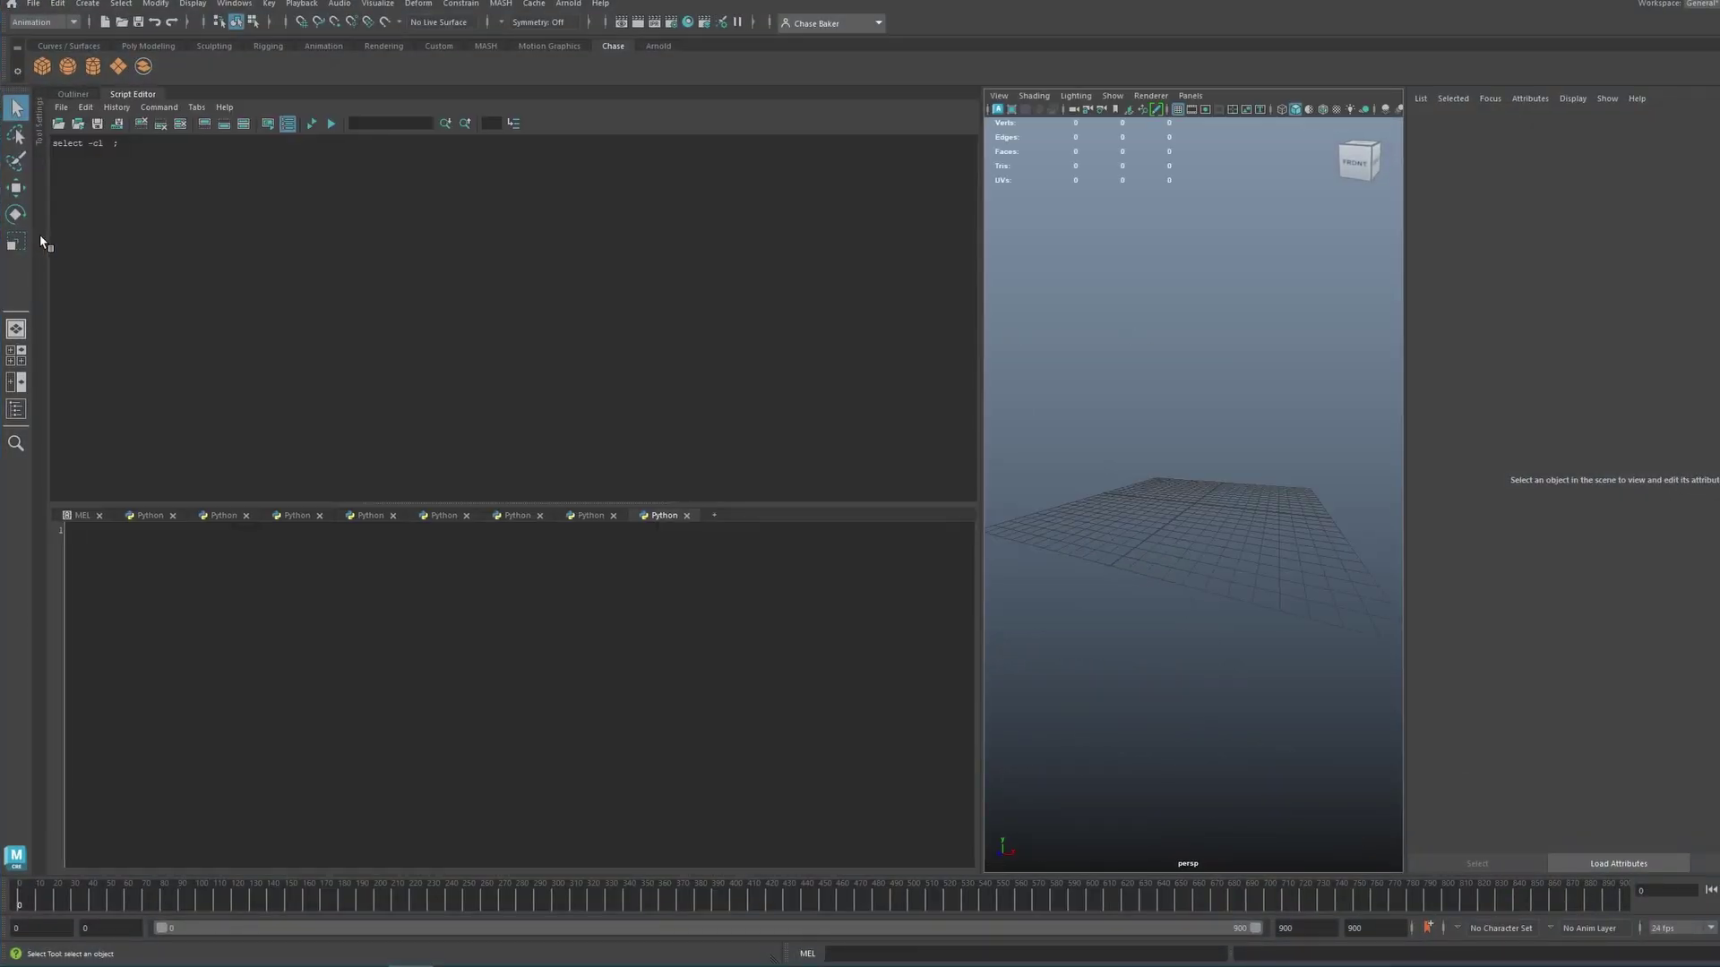
{"action": "left_click", "coordinate": [715, 516]}
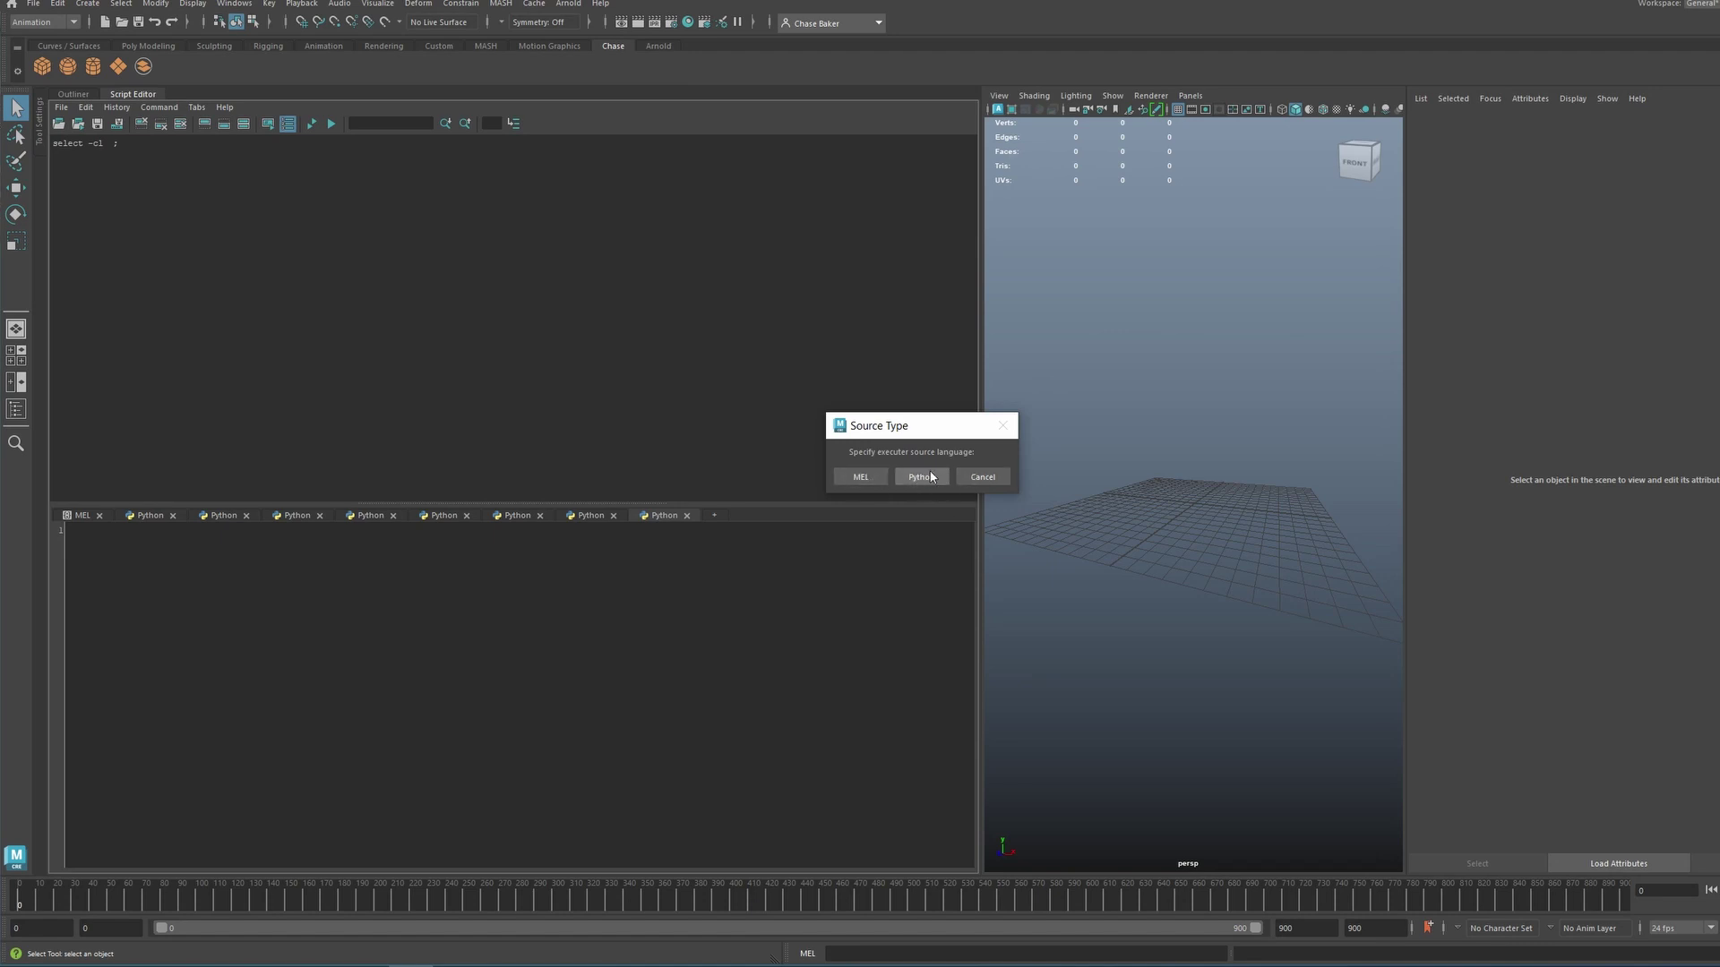
{"action": "left_click", "coordinate": [966, 477]}
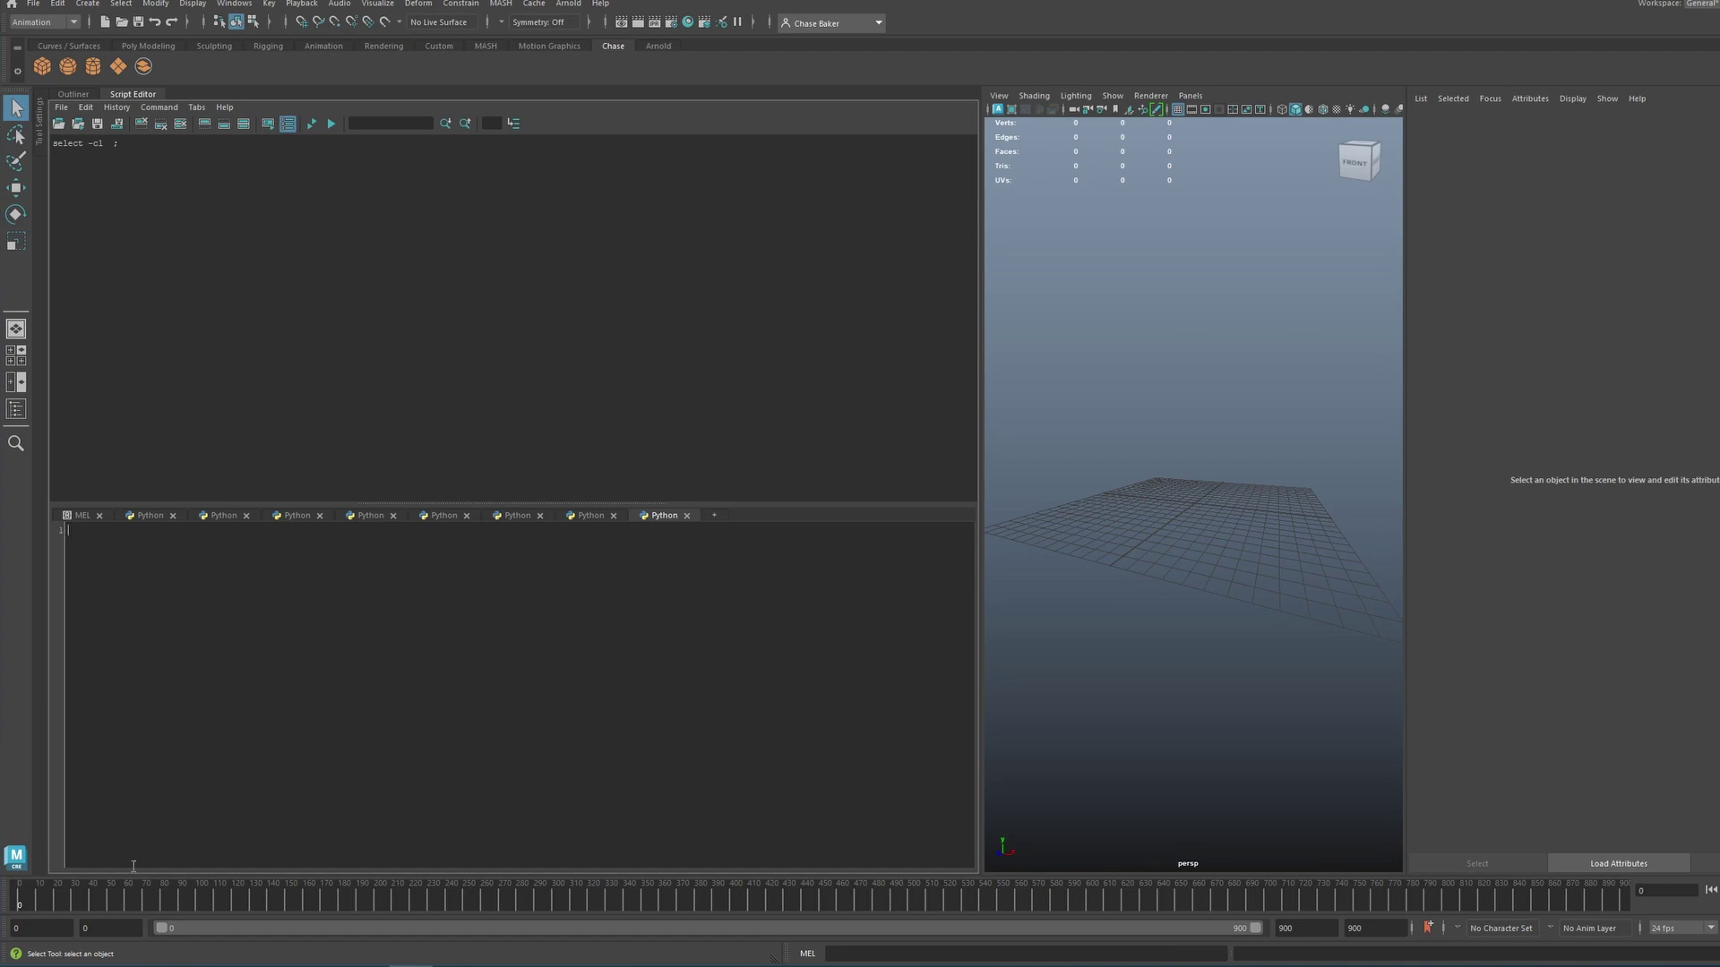
Step: Drag the compiled Turntabler script into Maya's Python input, then delete that text
{"action": "key", "text": "alt+Tab"}
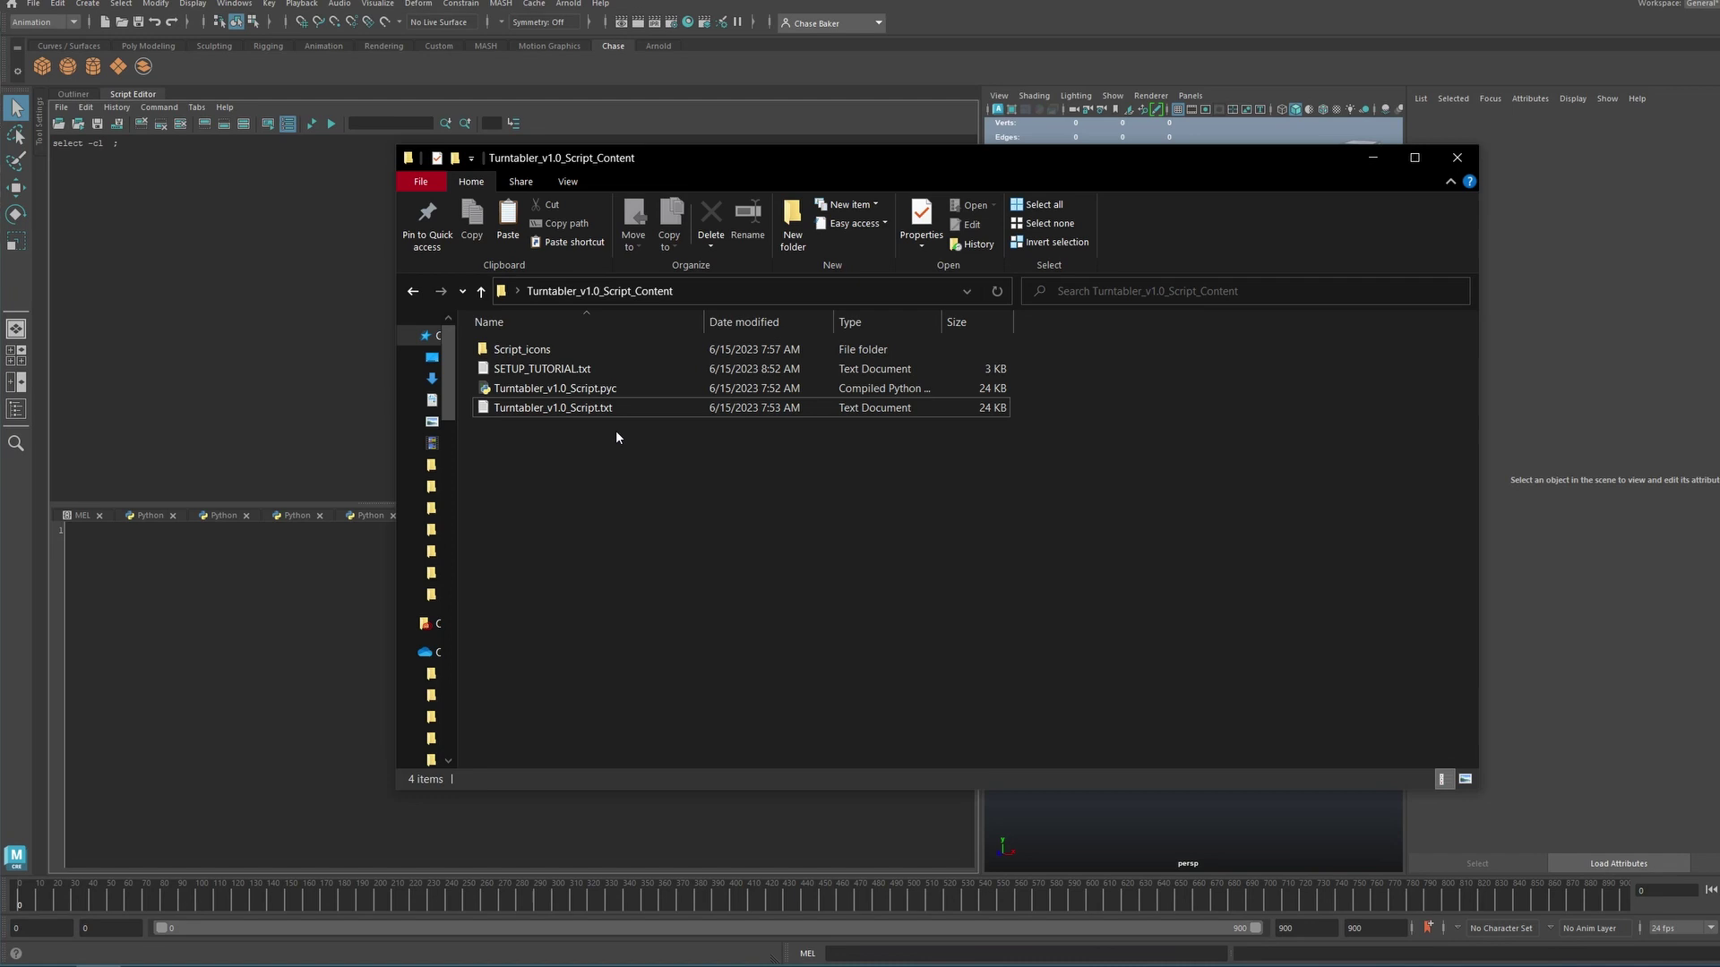
{"action": "left_click", "coordinate": [625, 390]}
{"action": "left_click_drag", "start_coordinate": [653, 165], "coordinate": [1098, 170]}
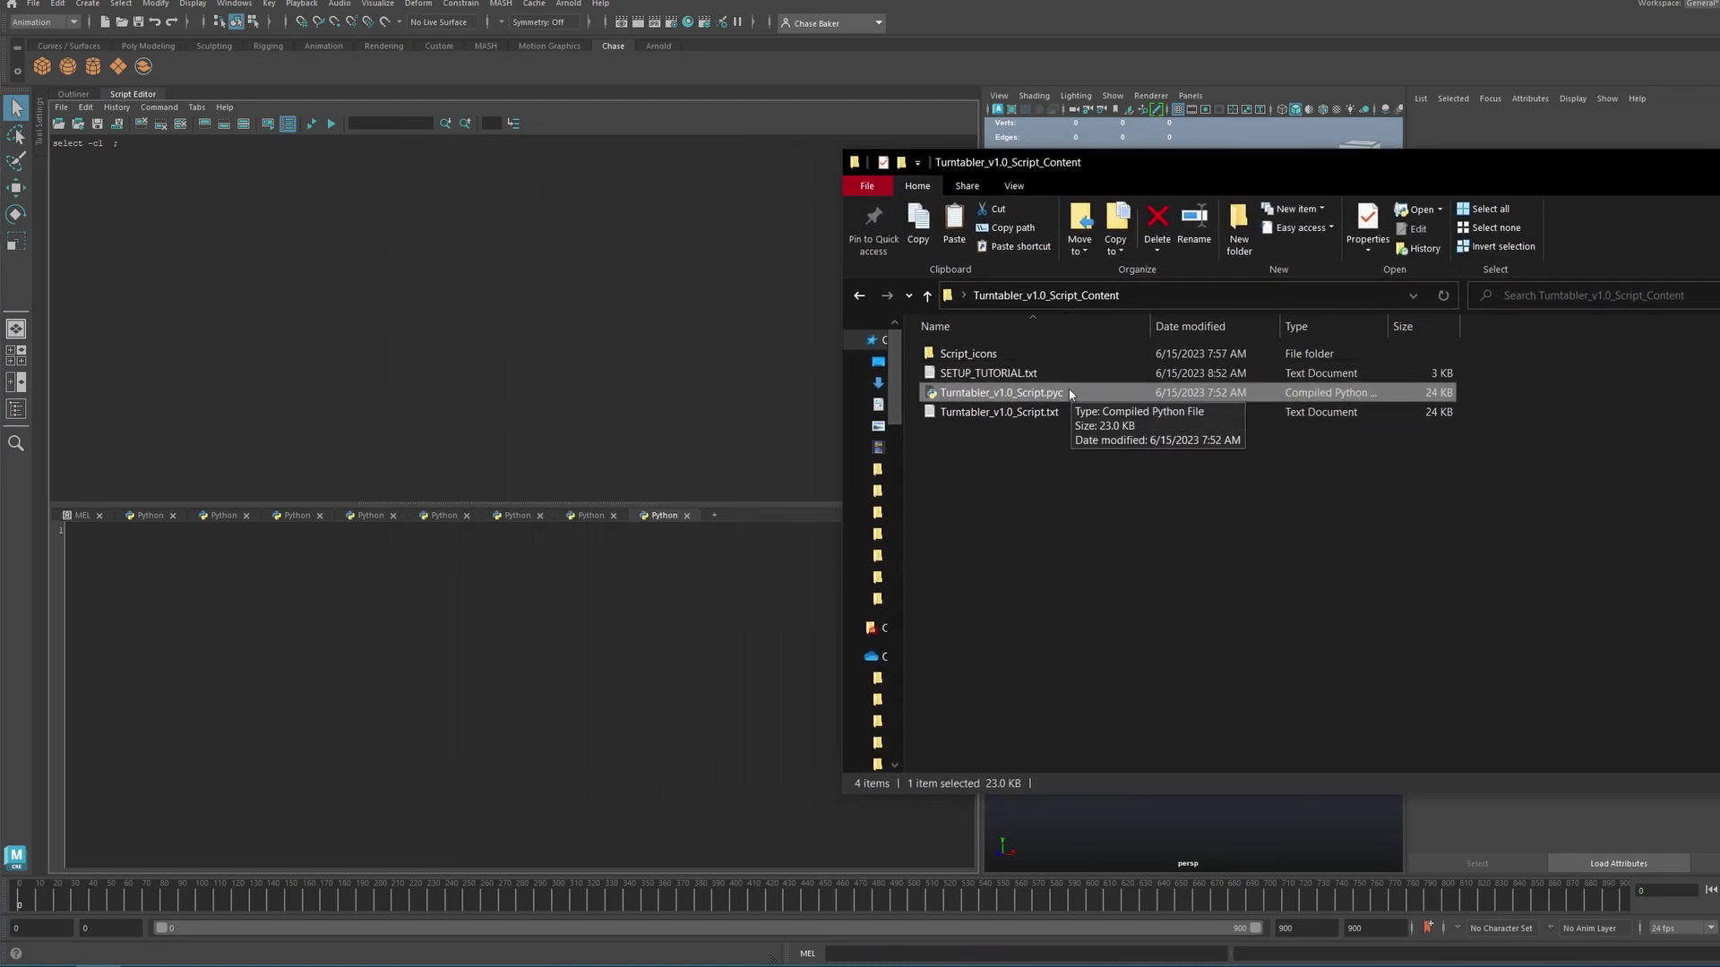
{"action": "left_click_drag", "start_coordinate": [1070, 394], "coordinate": [483, 646]}
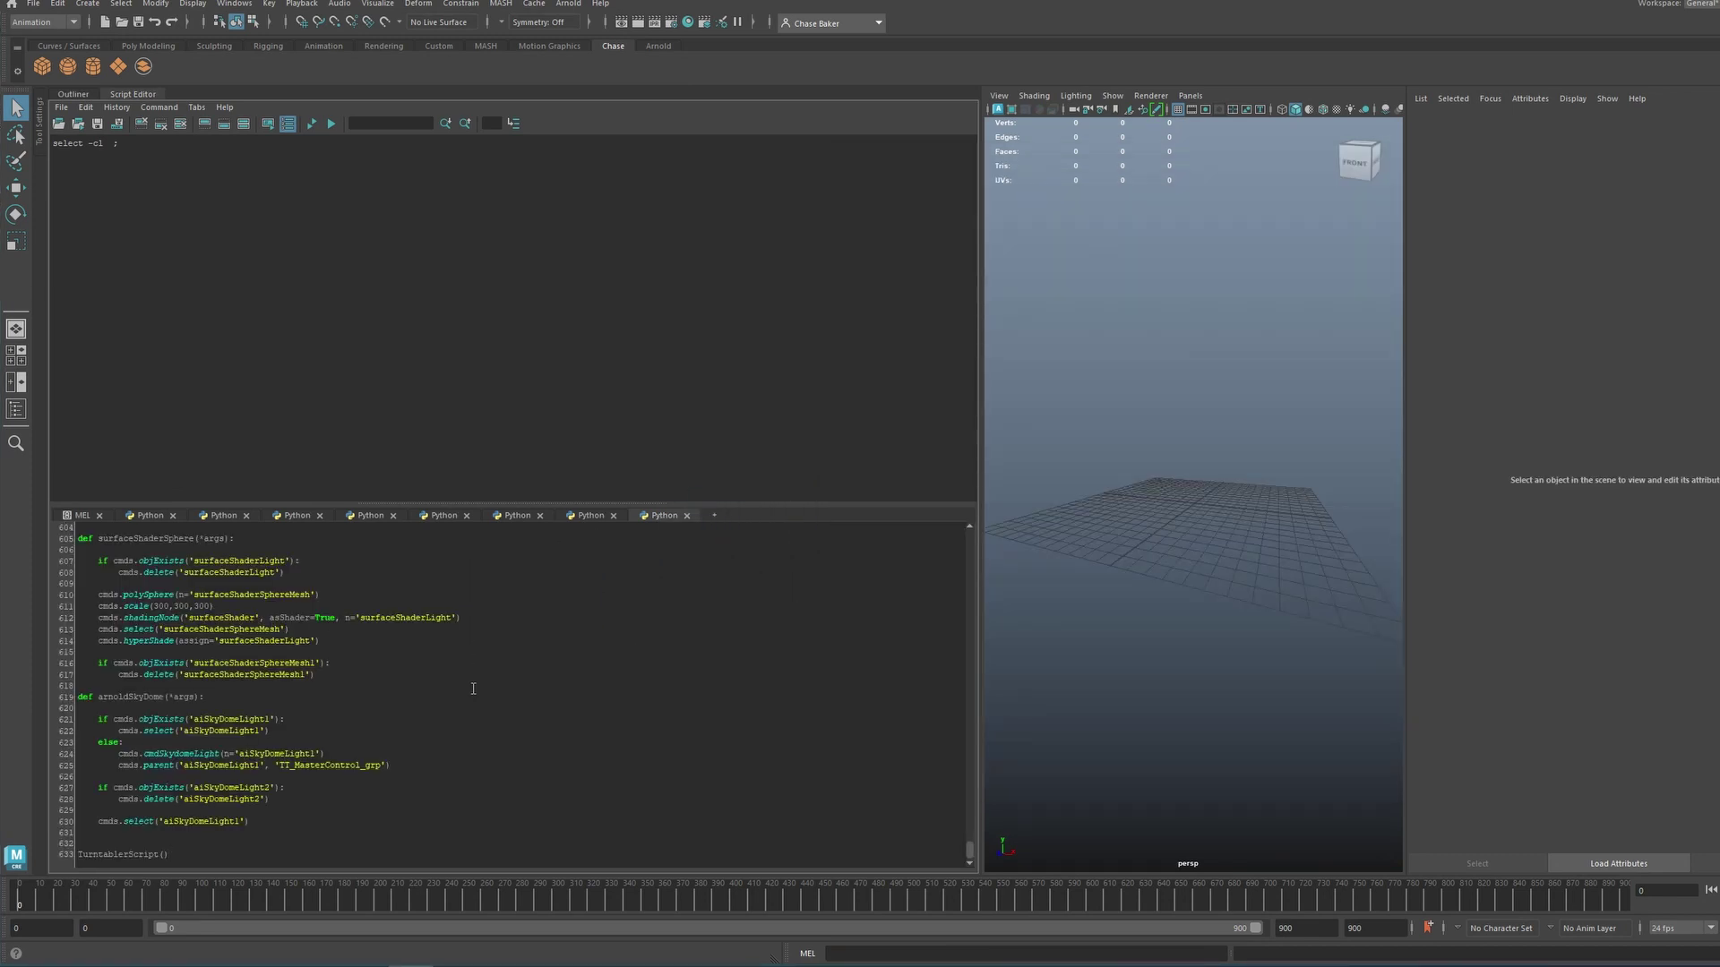
{"action": "key", "text": "ctrl+a"}
{"action": "key", "text": "Delete"}
Step: Copy all of Turntabler_v1.0_Script.txt from Notepad and paste it into the Python tab
{"action": "key", "text": "alt+Tab"}
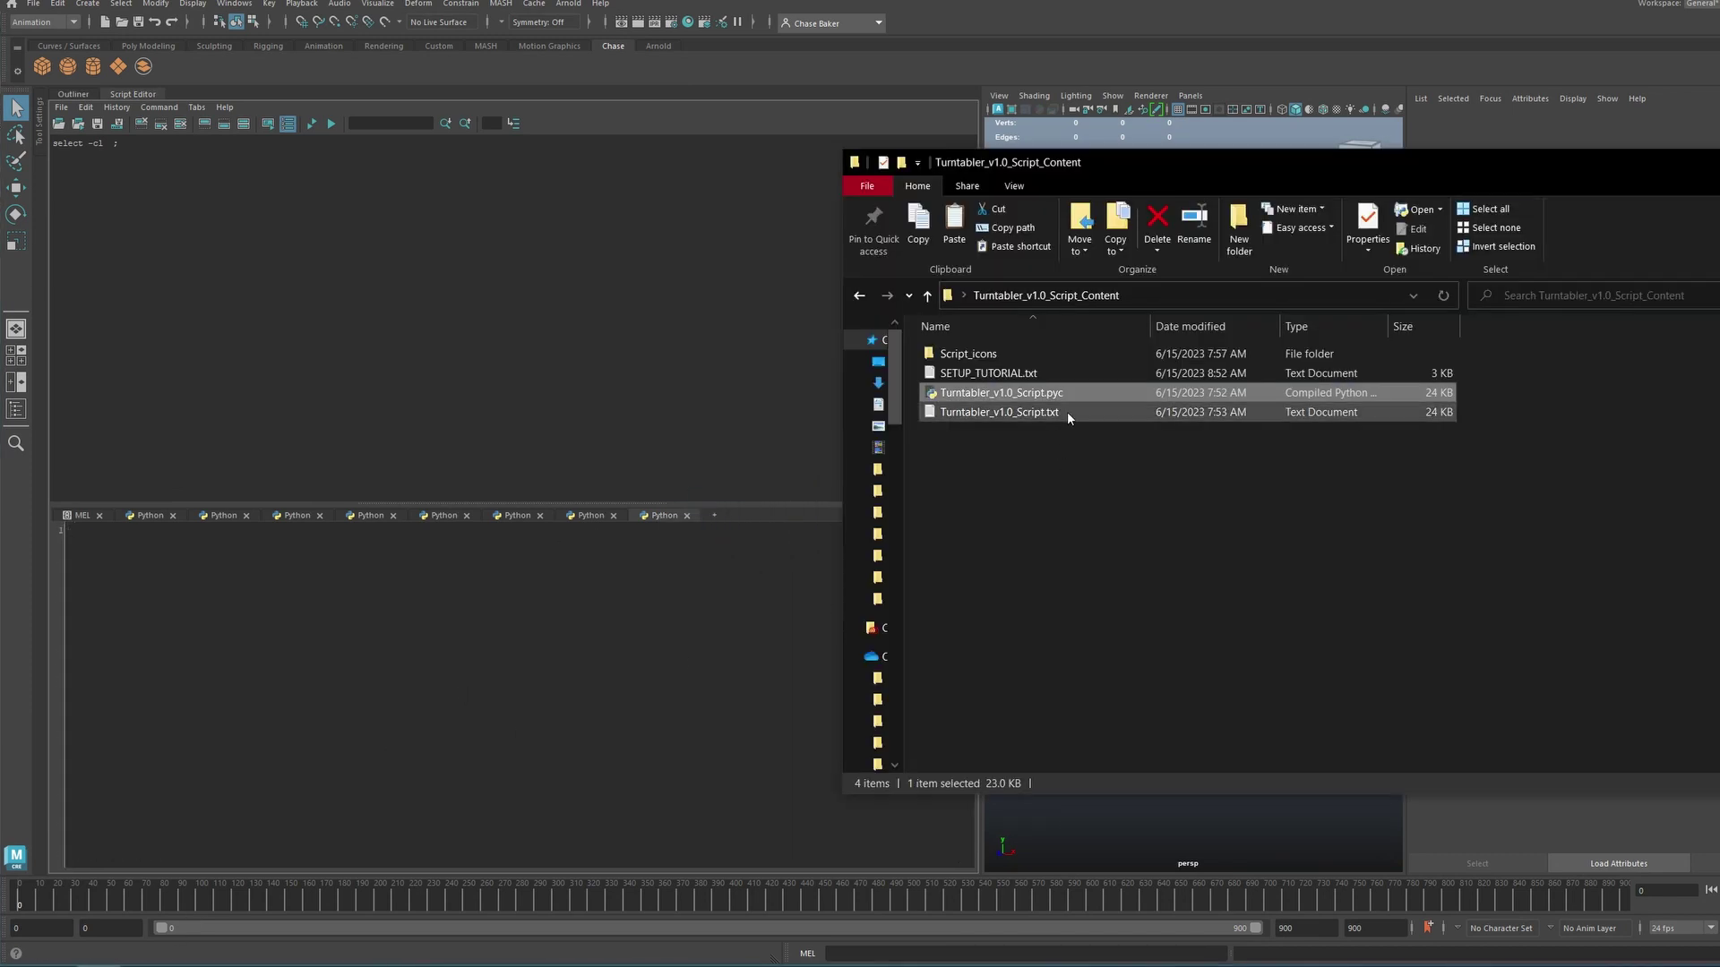
{"action": "double_click", "coordinate": [1067, 411]}
{"action": "left_click_drag", "start_coordinate": [1017, 244], "coordinate": [1479, 628]}
{"action": "left_click", "coordinate": [1479, 628]}
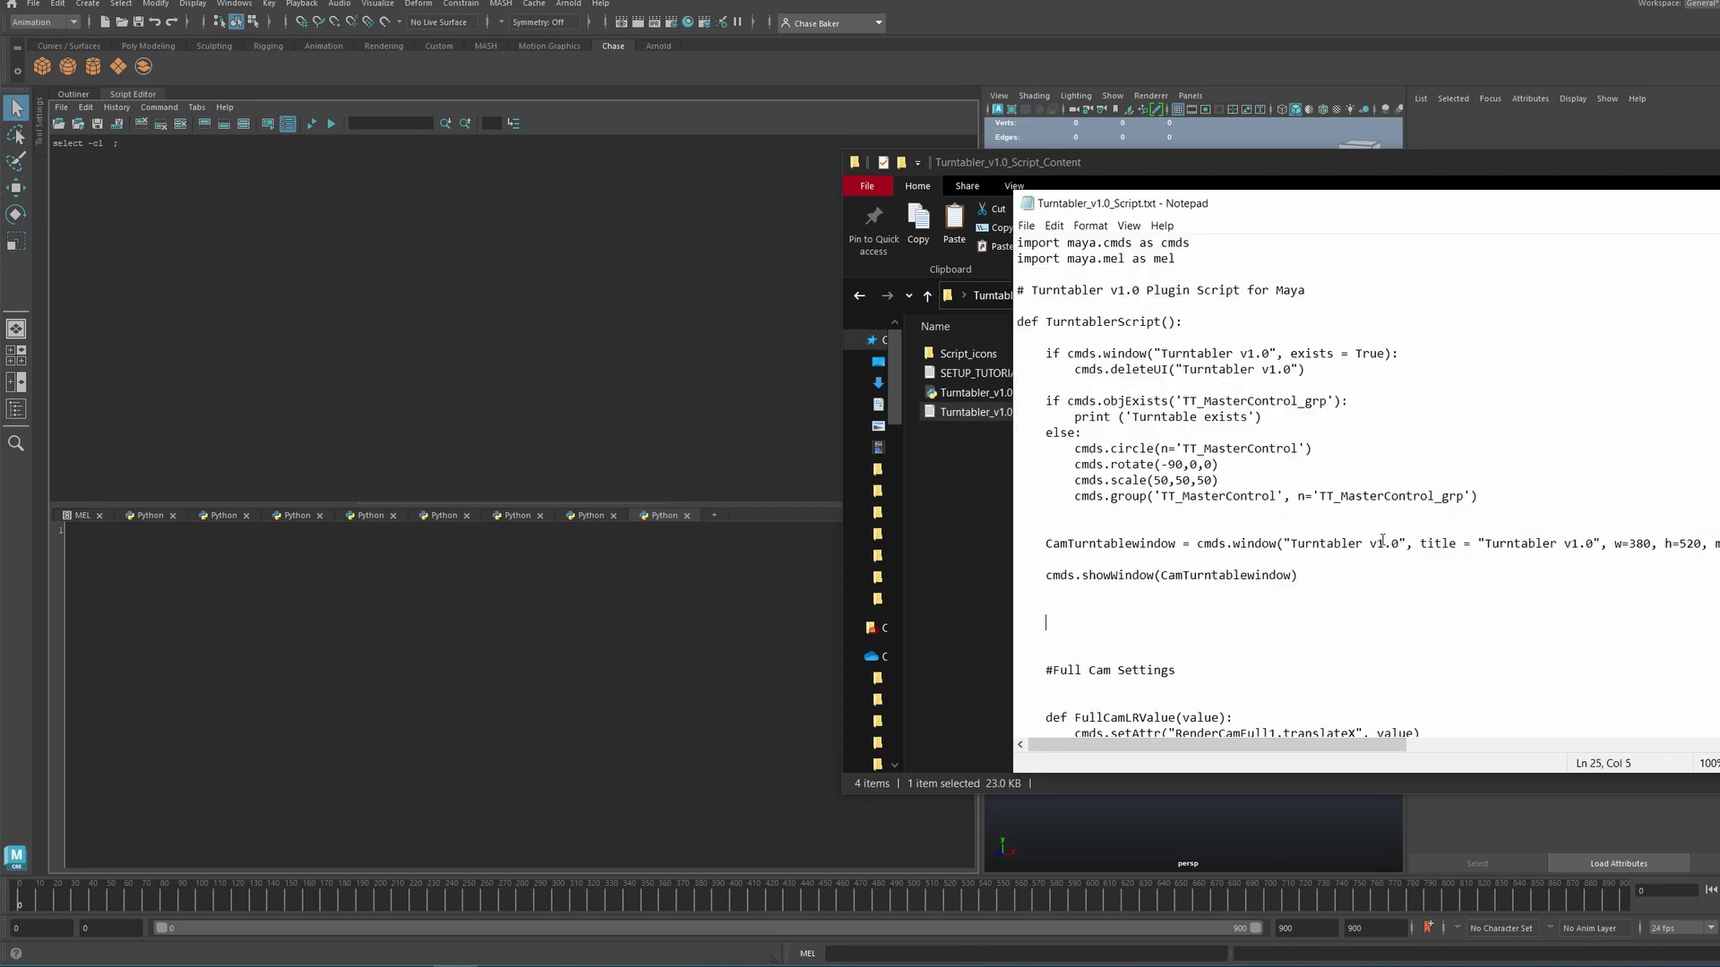
{"action": "key", "text": "ctrl+a"}
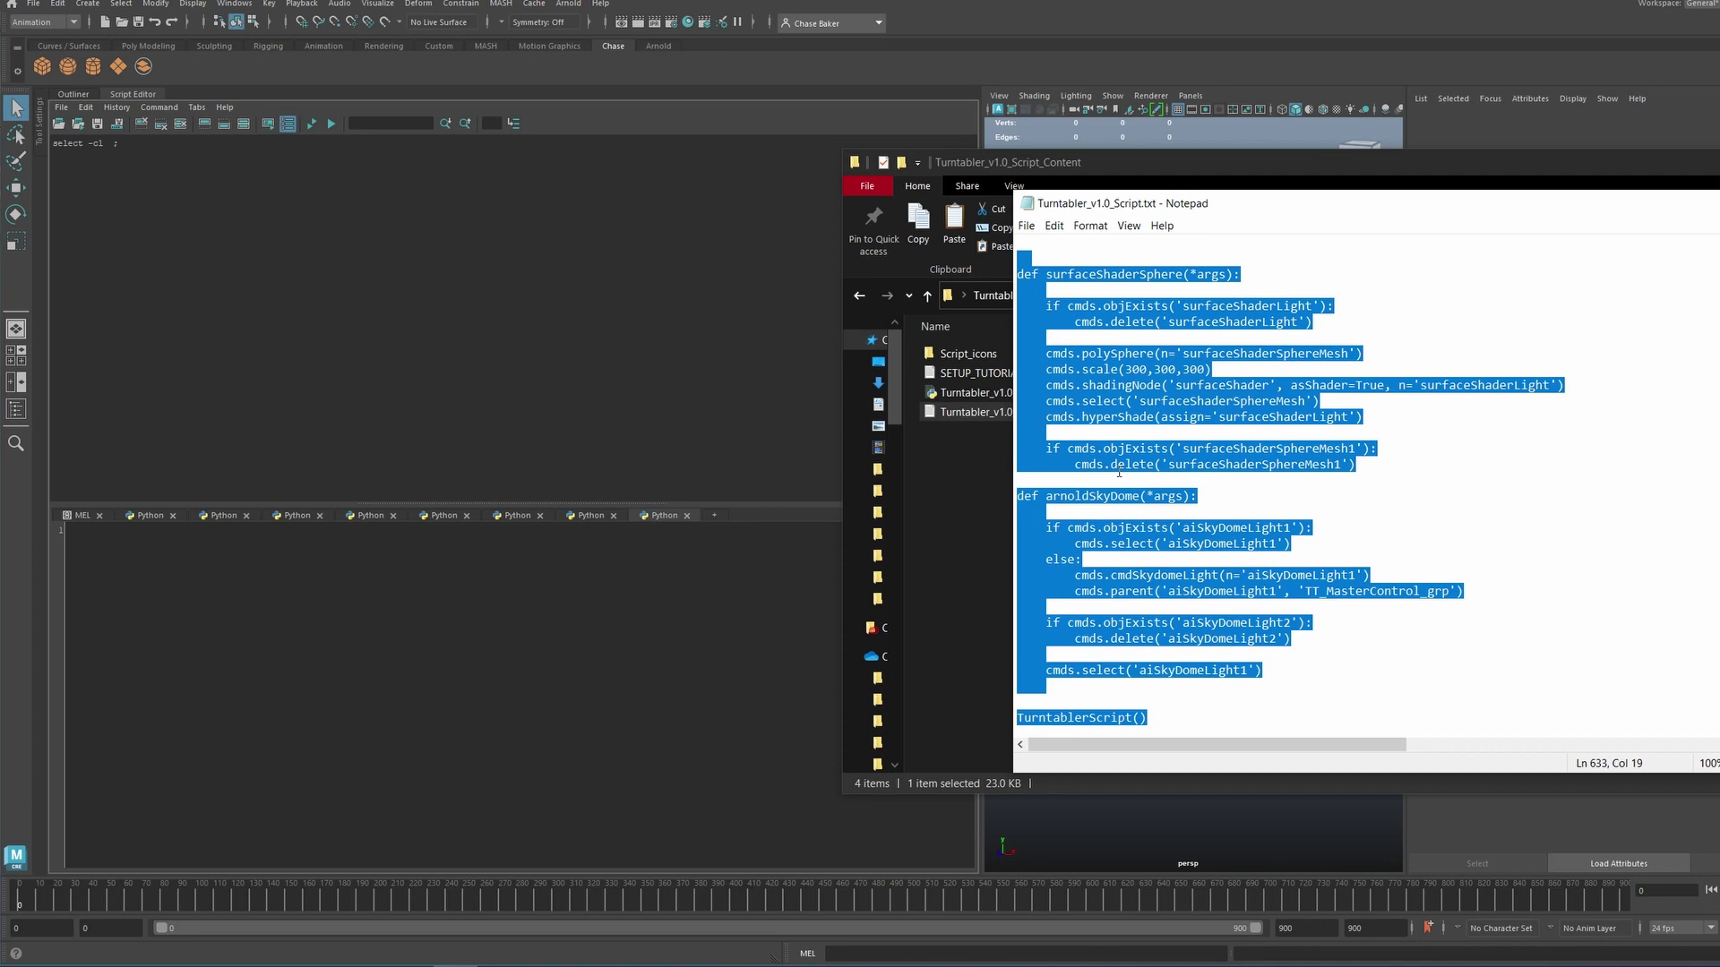
{"action": "left_click", "coordinate": [504, 621]}
{"action": "key", "text": "ctrl+v"}
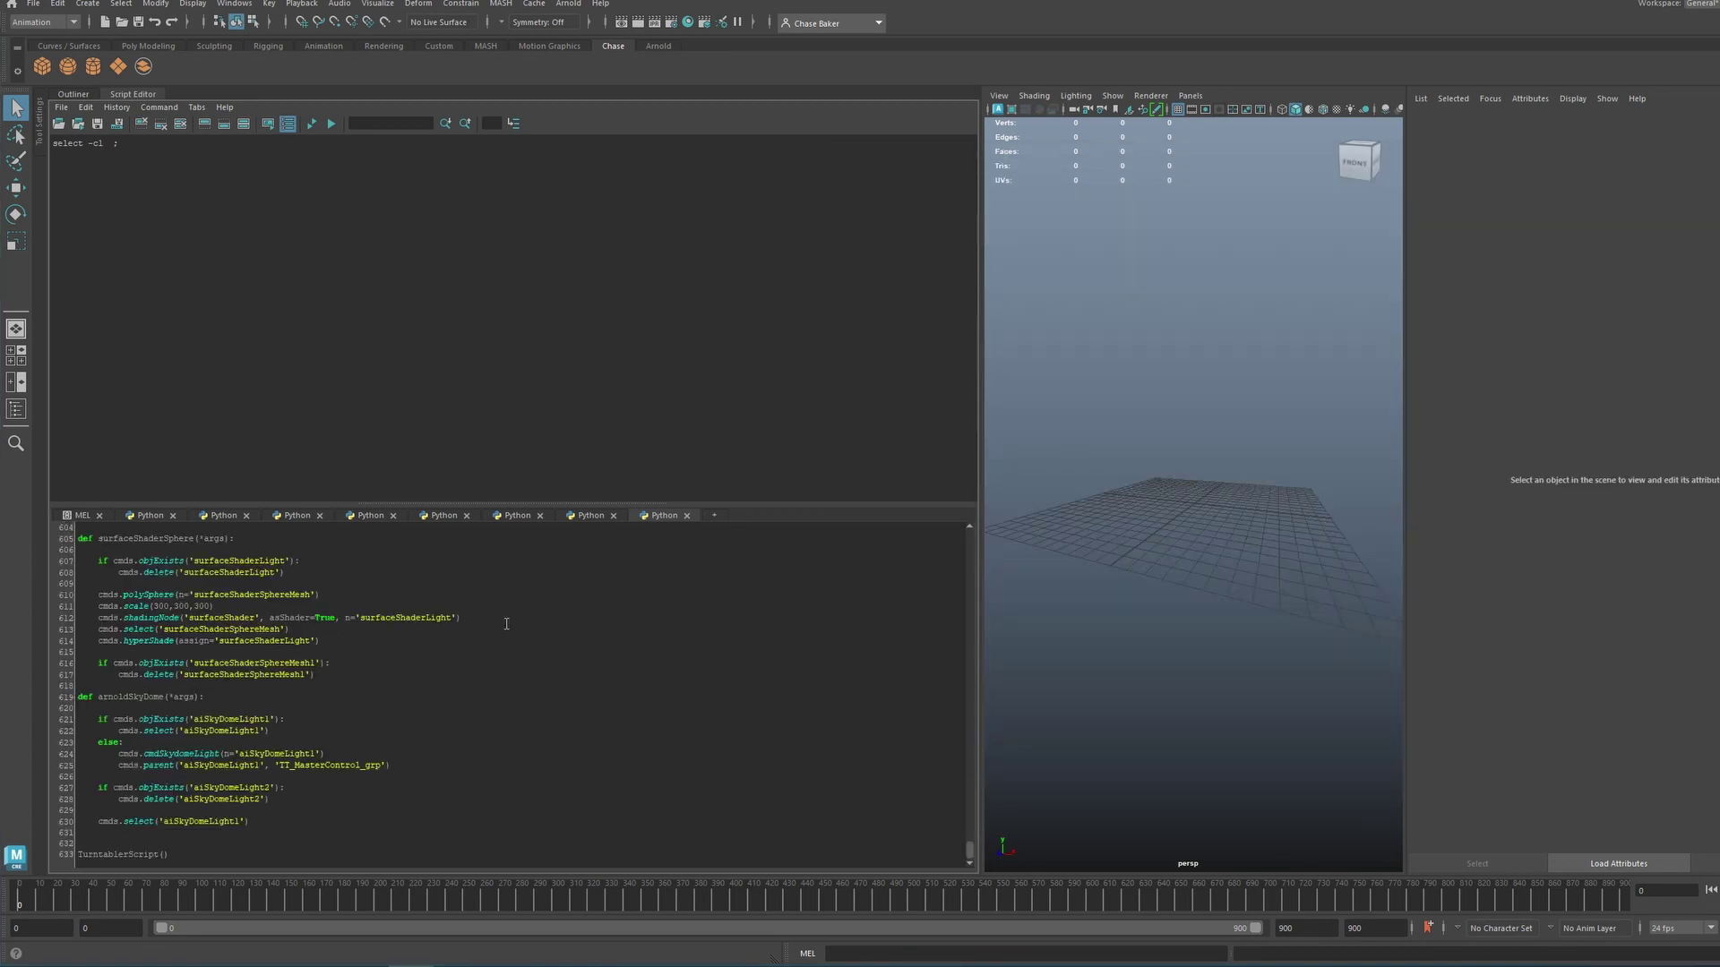
{"action": "left_click", "coordinate": [317, 685]}
Step: Drag the whole pasted script onto the shelf as a new button and edit it
{"action": "key", "text": "ctrl+a"}
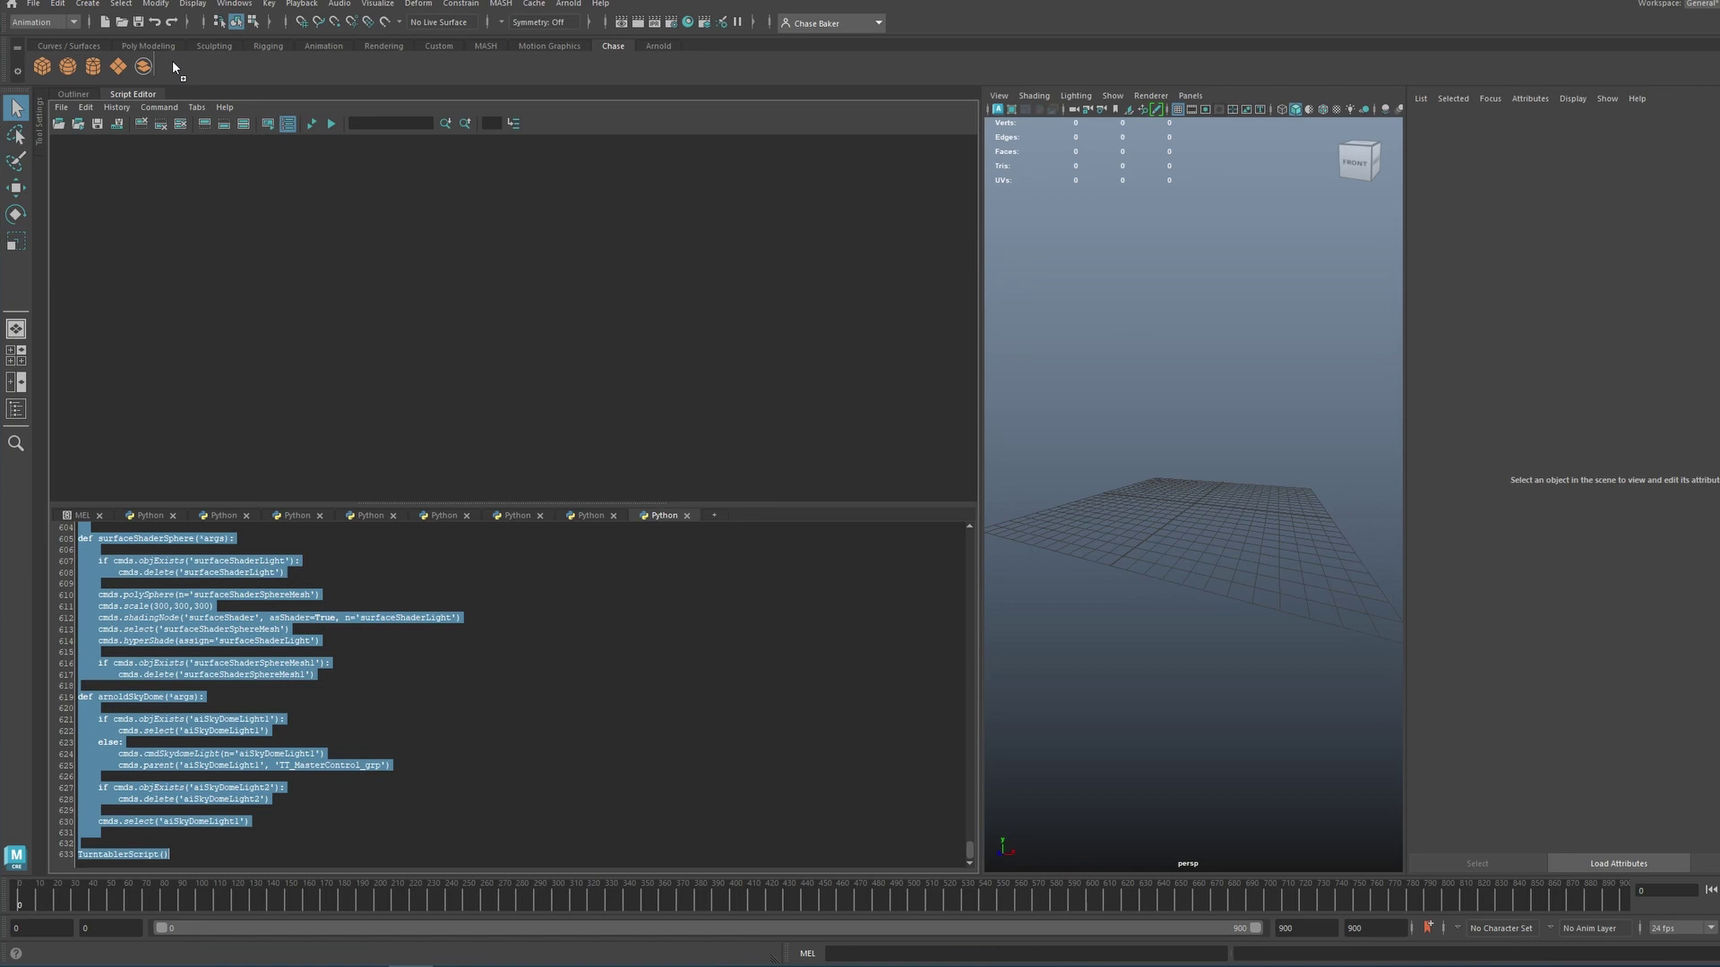
{"action": "middle_click_drag", "start_coordinate": [173, 67], "coordinate": [171, 65]}
{"action": "right_click", "coordinate": [169, 63]}
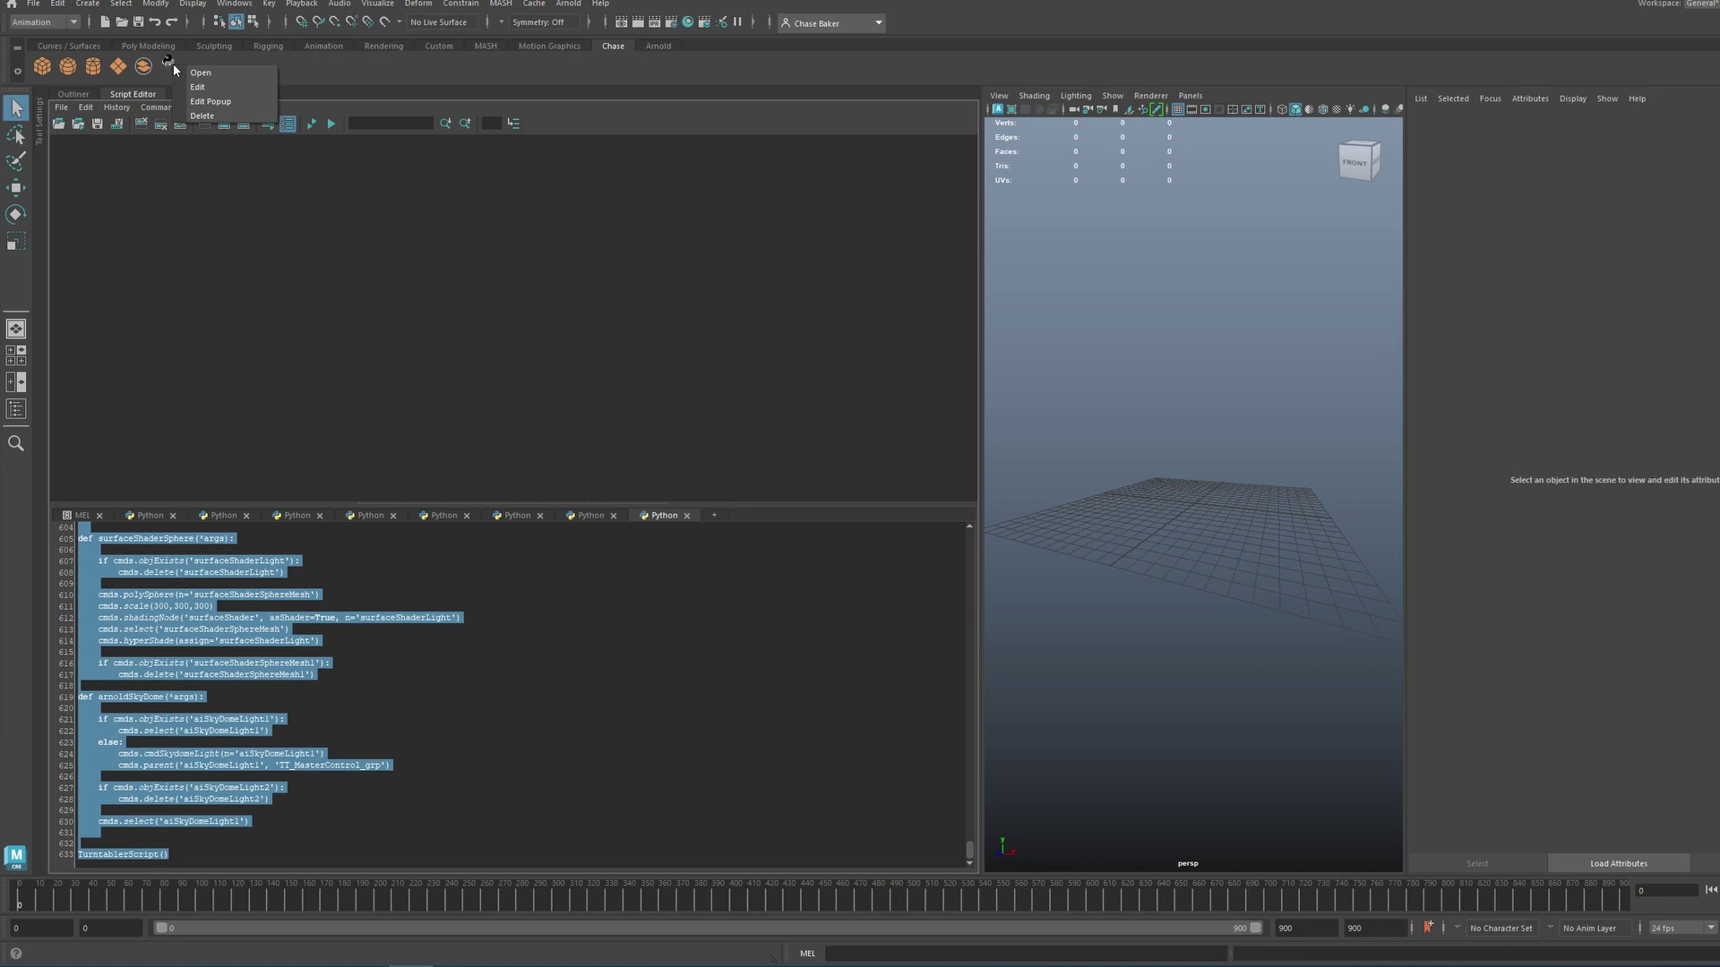
{"action": "left_click", "coordinate": [208, 87]}
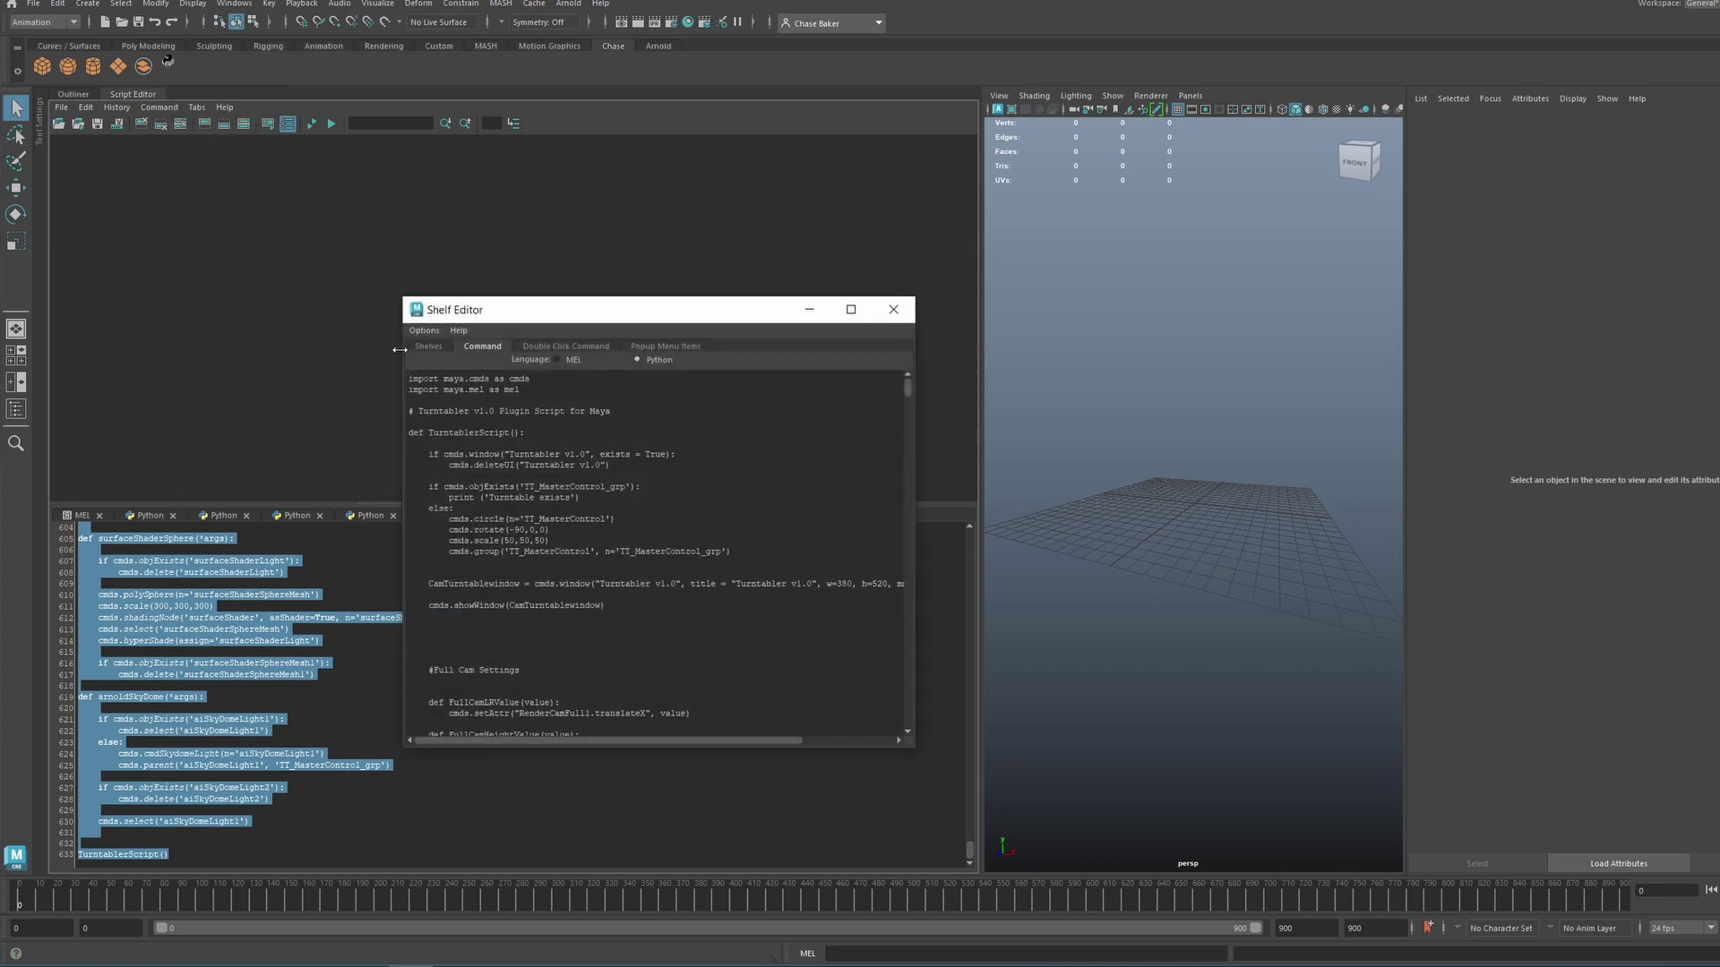
Step: Give the Chase shelf button the Turntabler_Logo.png icon and close the Shelf Editor
{"action": "left_click", "coordinate": [435, 347]}
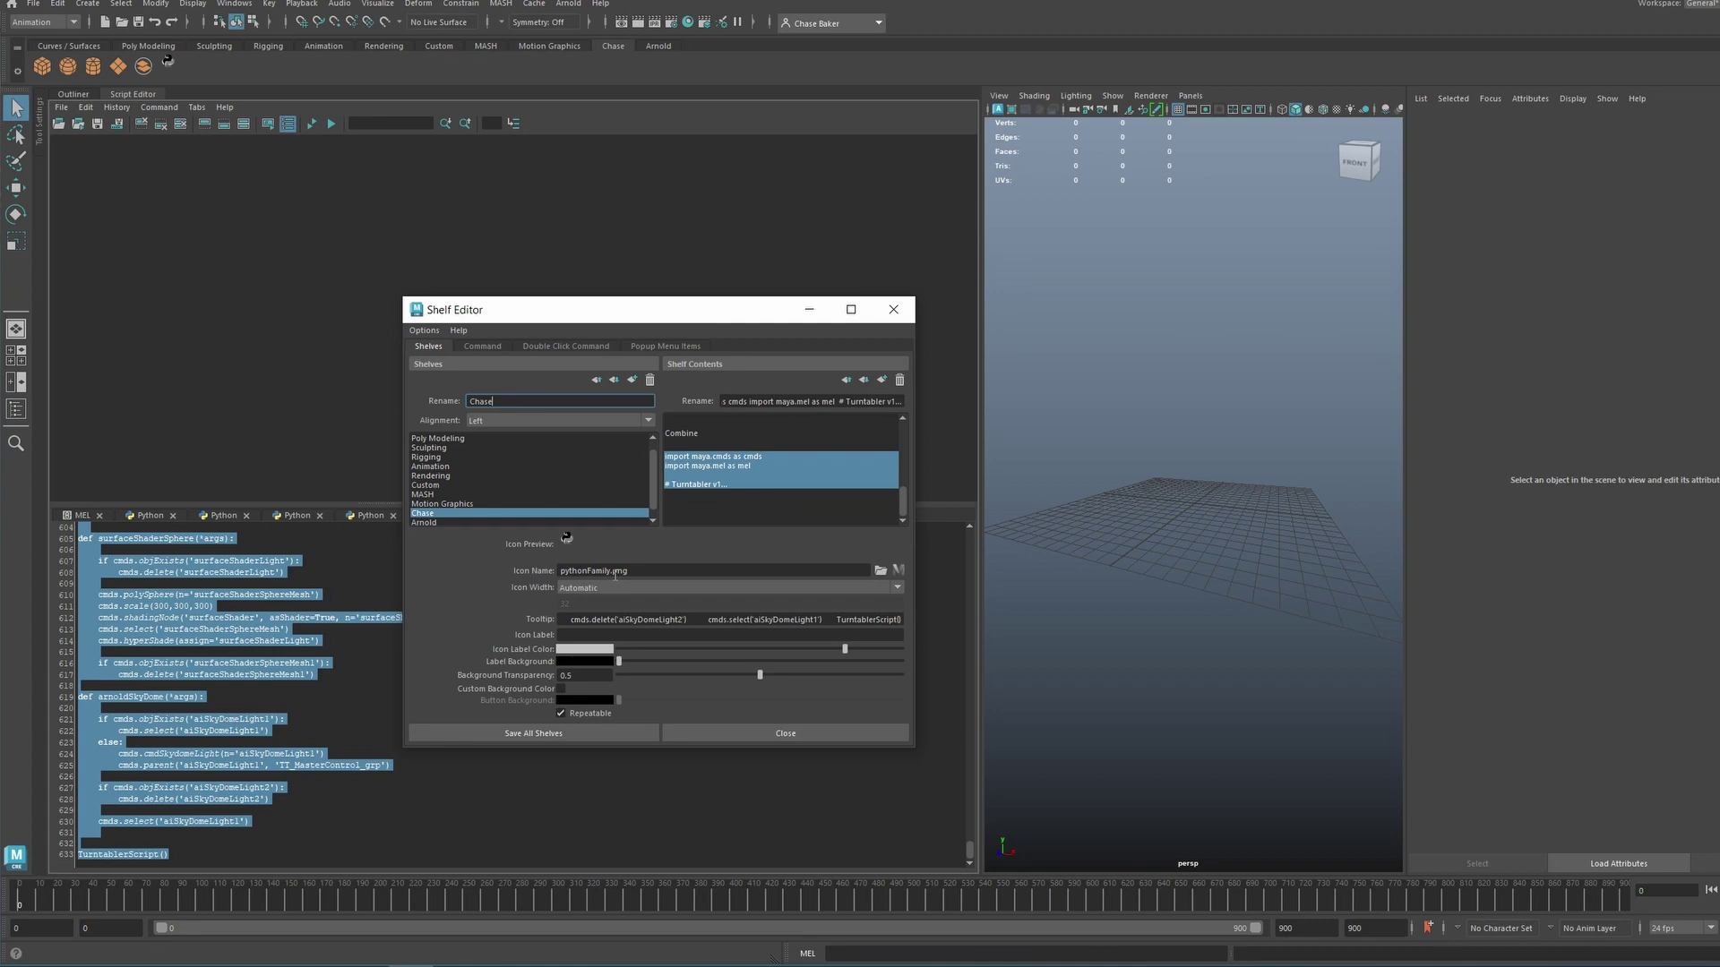
{"action": "left_click", "coordinate": [880, 570]}
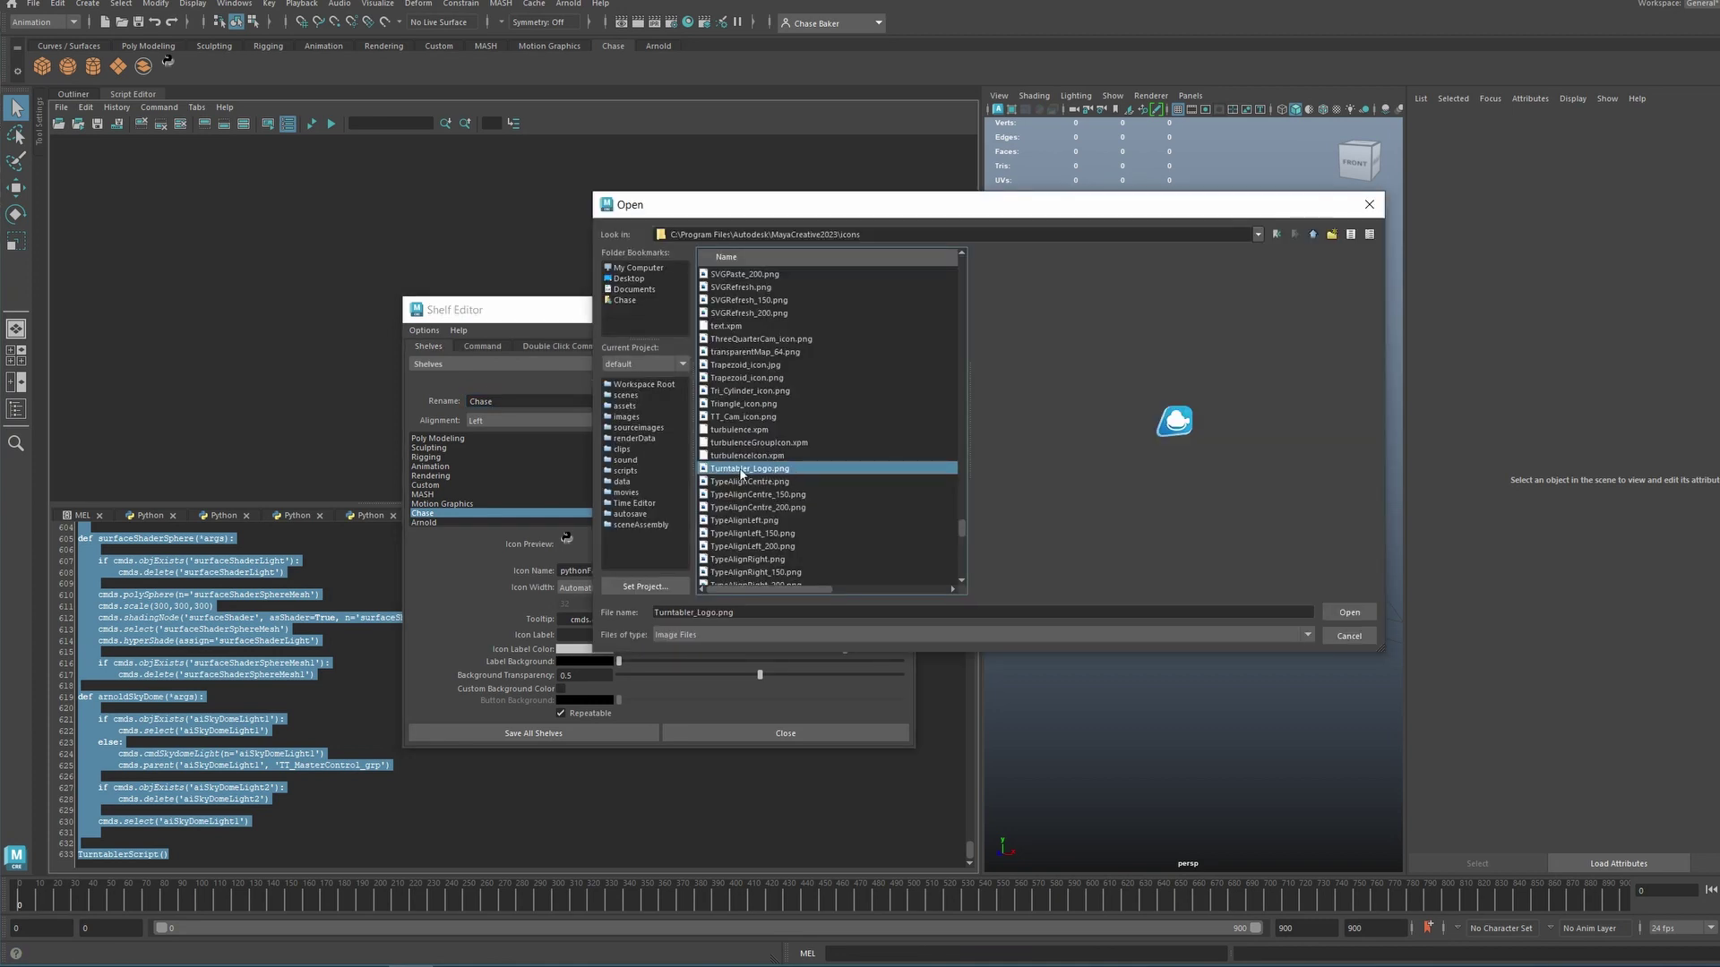
{"action": "left_click", "coordinate": [1349, 613]}
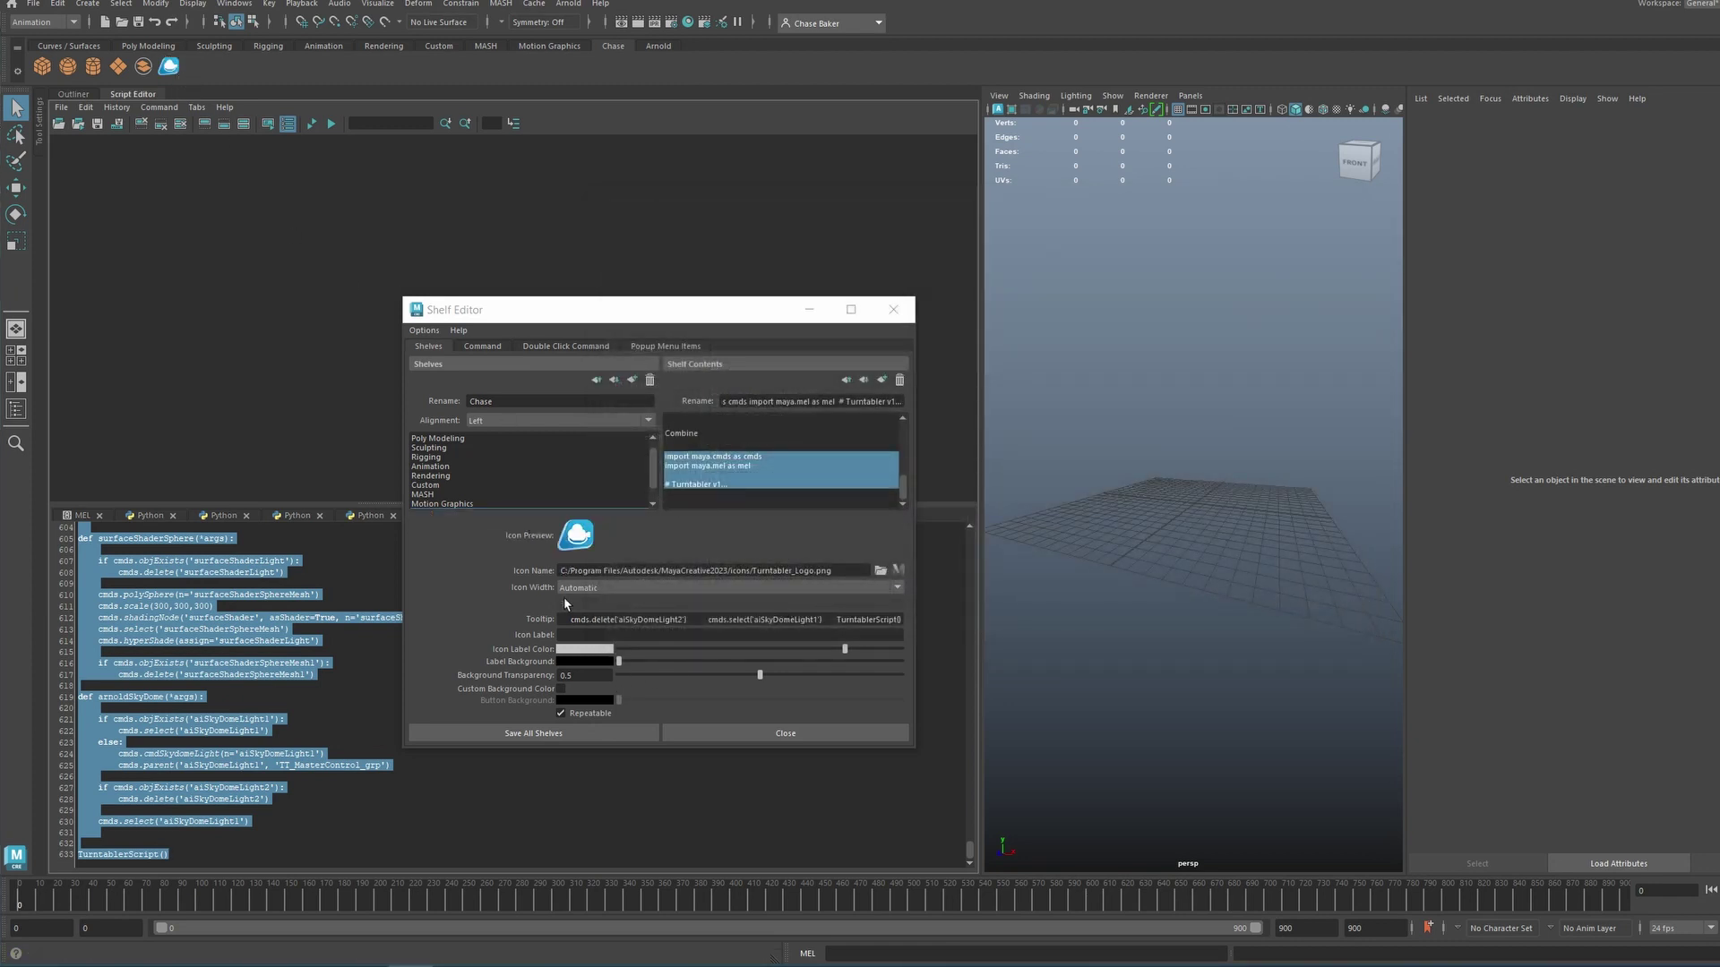
{"action": "left_click", "coordinate": [728, 733]}
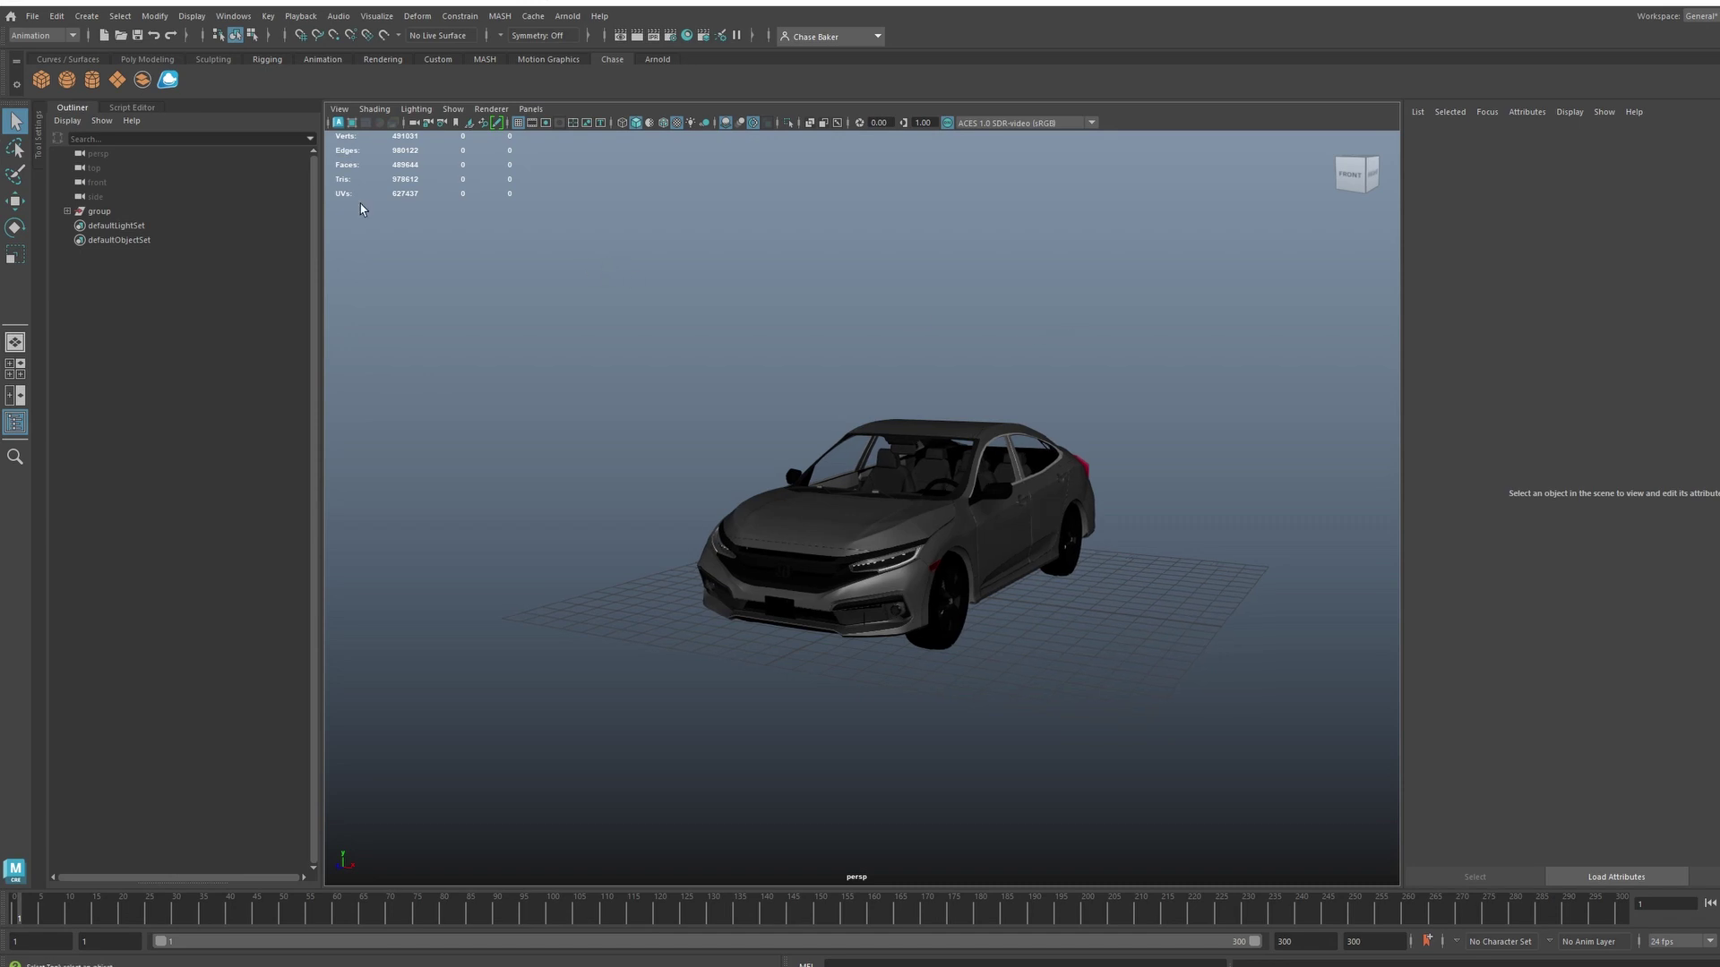
Step: Run Turntabler from its shelf button, creating the TT_MasterControl_grp ring around the car
{"action": "left_click", "coordinate": [170, 79]}
{"action": "left_click_drag", "start_coordinate": [424, 296], "coordinate": [367, 319]}
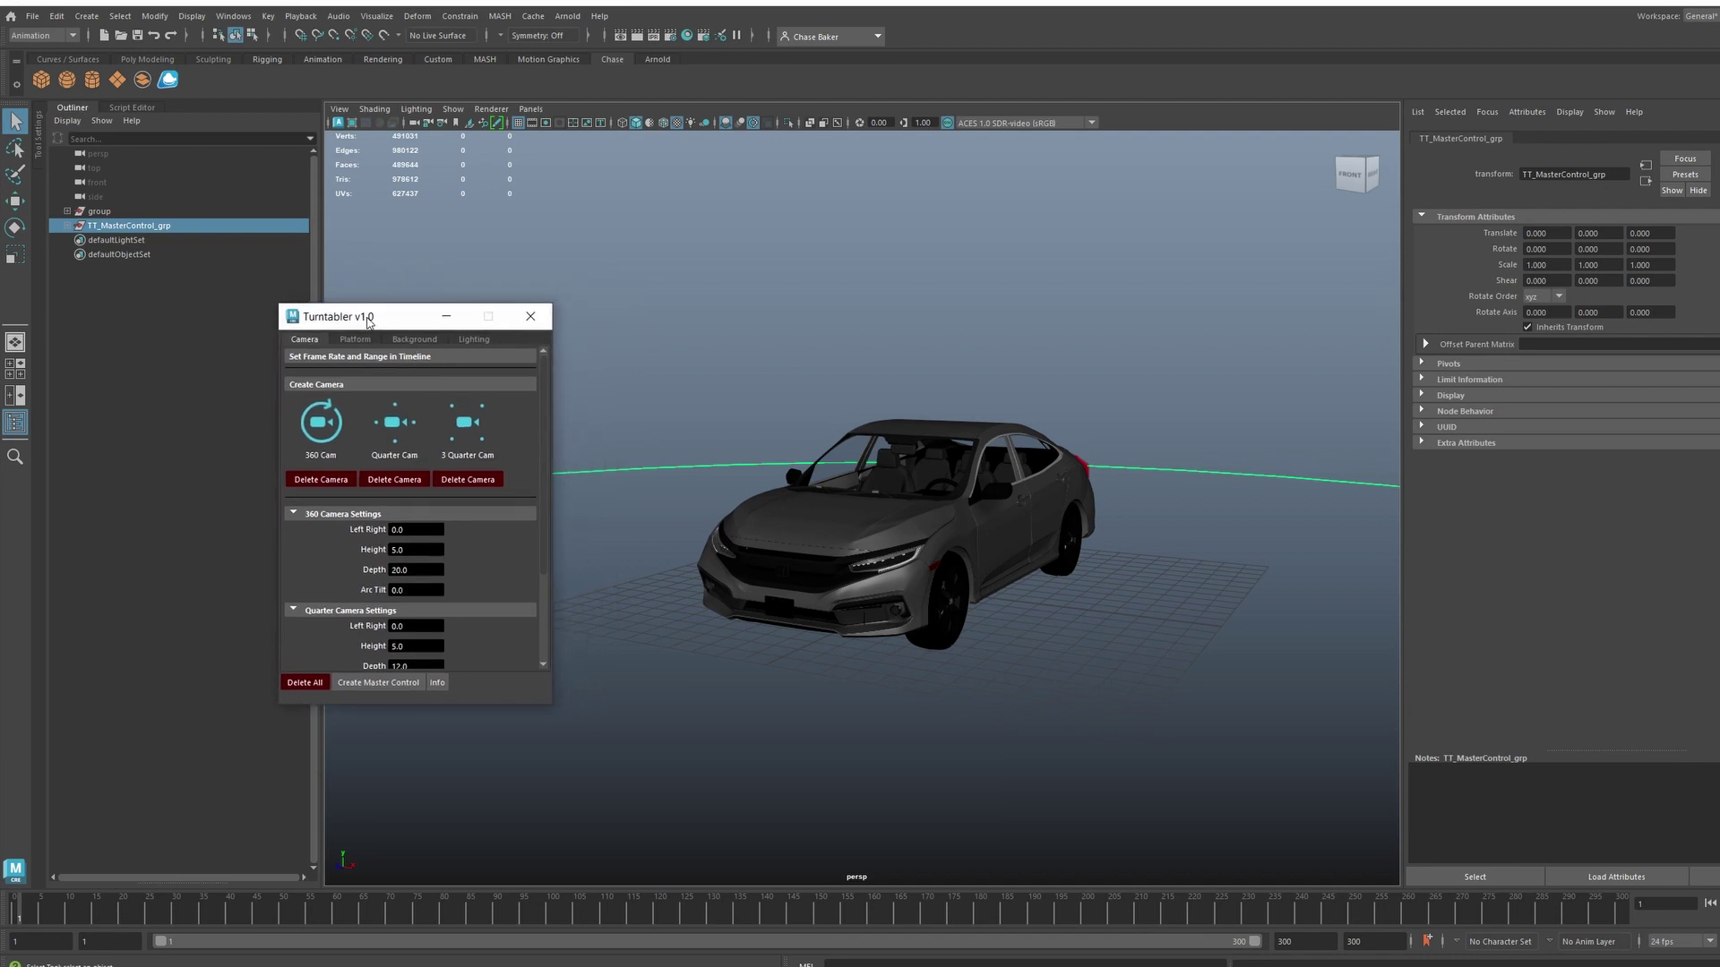
{"action": "mouse_move", "coordinate": [840, 408]}
{"action": "left_mouse_down", "text": "alt"}
{"action": "mouse_move", "coordinate": [810, 410]}
{"action": "mouse_move", "coordinate": [858, 408]}
{"action": "left_mouse_up", "text": "alt"}
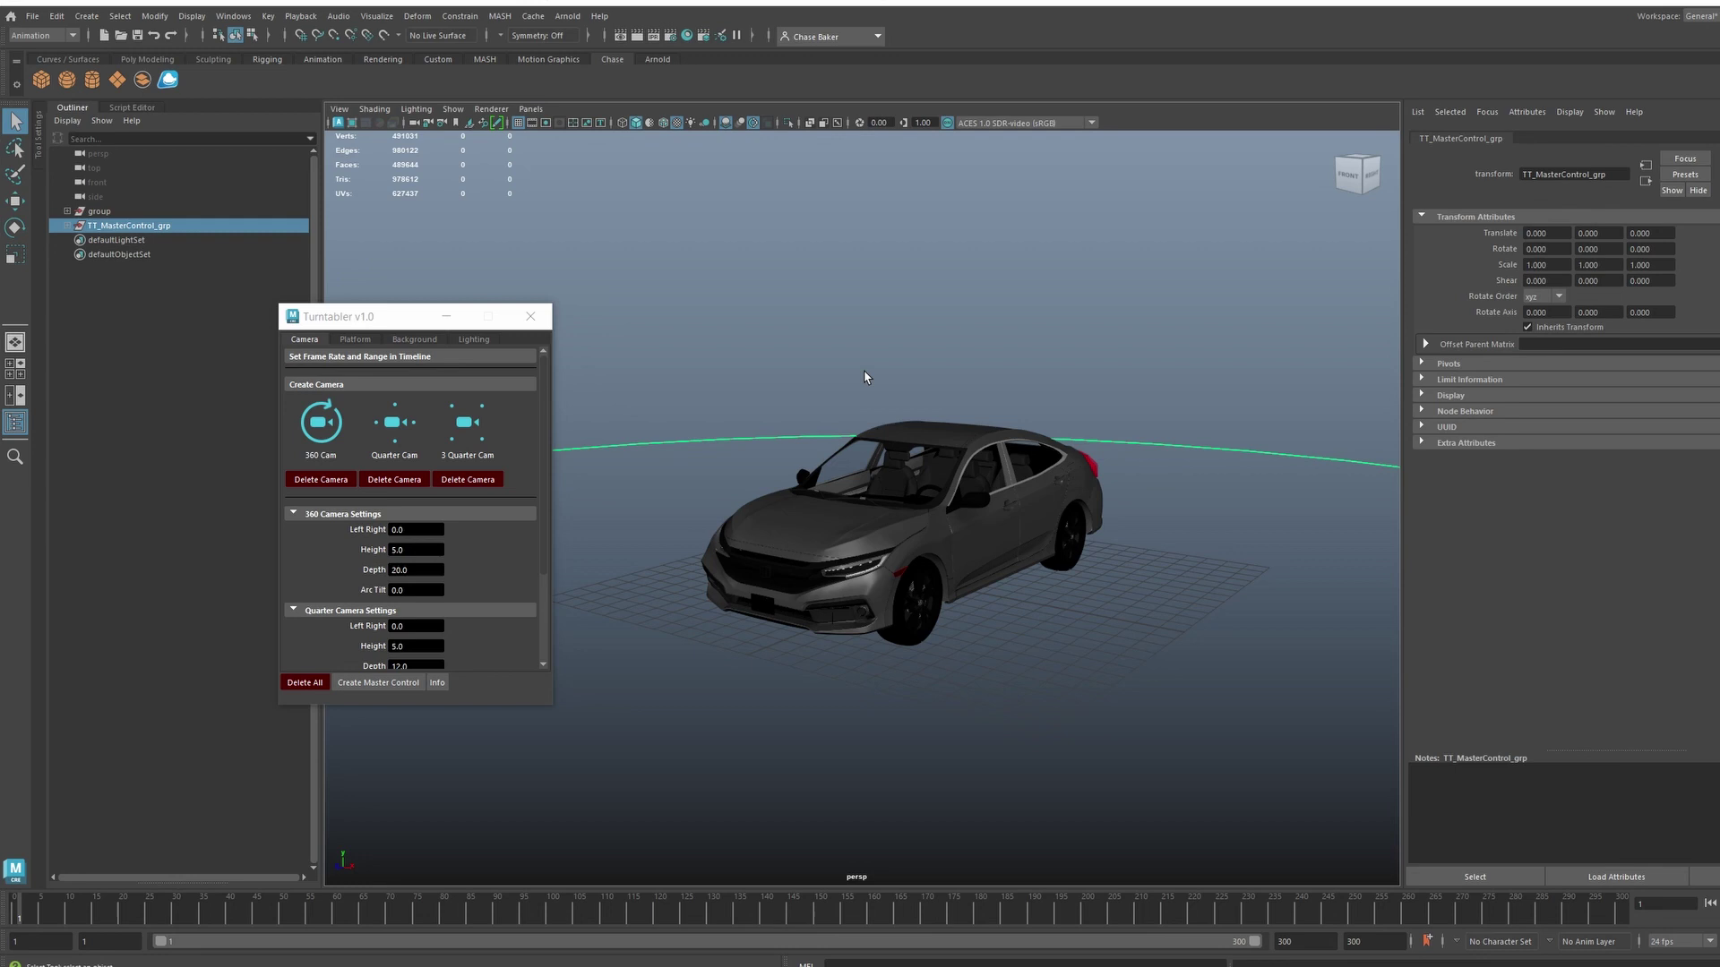
Step: Set the scene frame rate to 30 fps and the timeline end frame to 300
{"action": "mouse_move", "coordinate": [766, 372]}
{"action": "left_mouse_down", "text": "alt"}
{"action": "mouse_move", "coordinate": [783, 376]}
{"action": "mouse_move", "coordinate": [765, 392]}
{"action": "left_mouse_up", "text": "alt"}
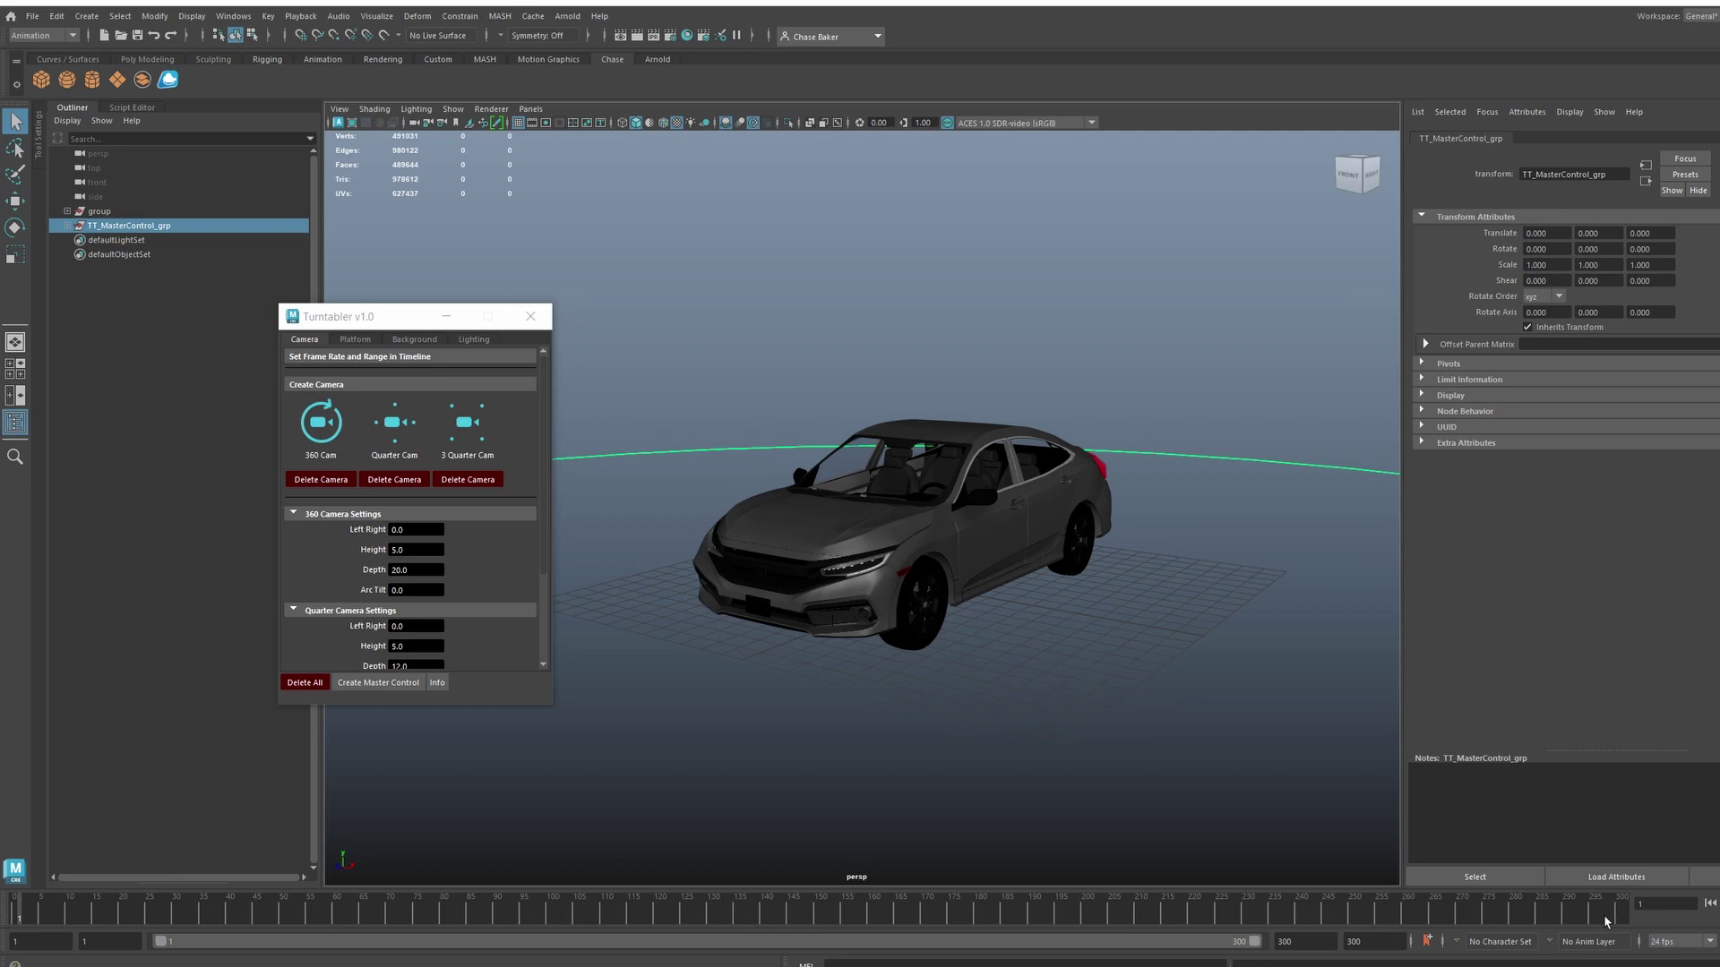
{"action": "left_click", "coordinate": [1671, 941]}
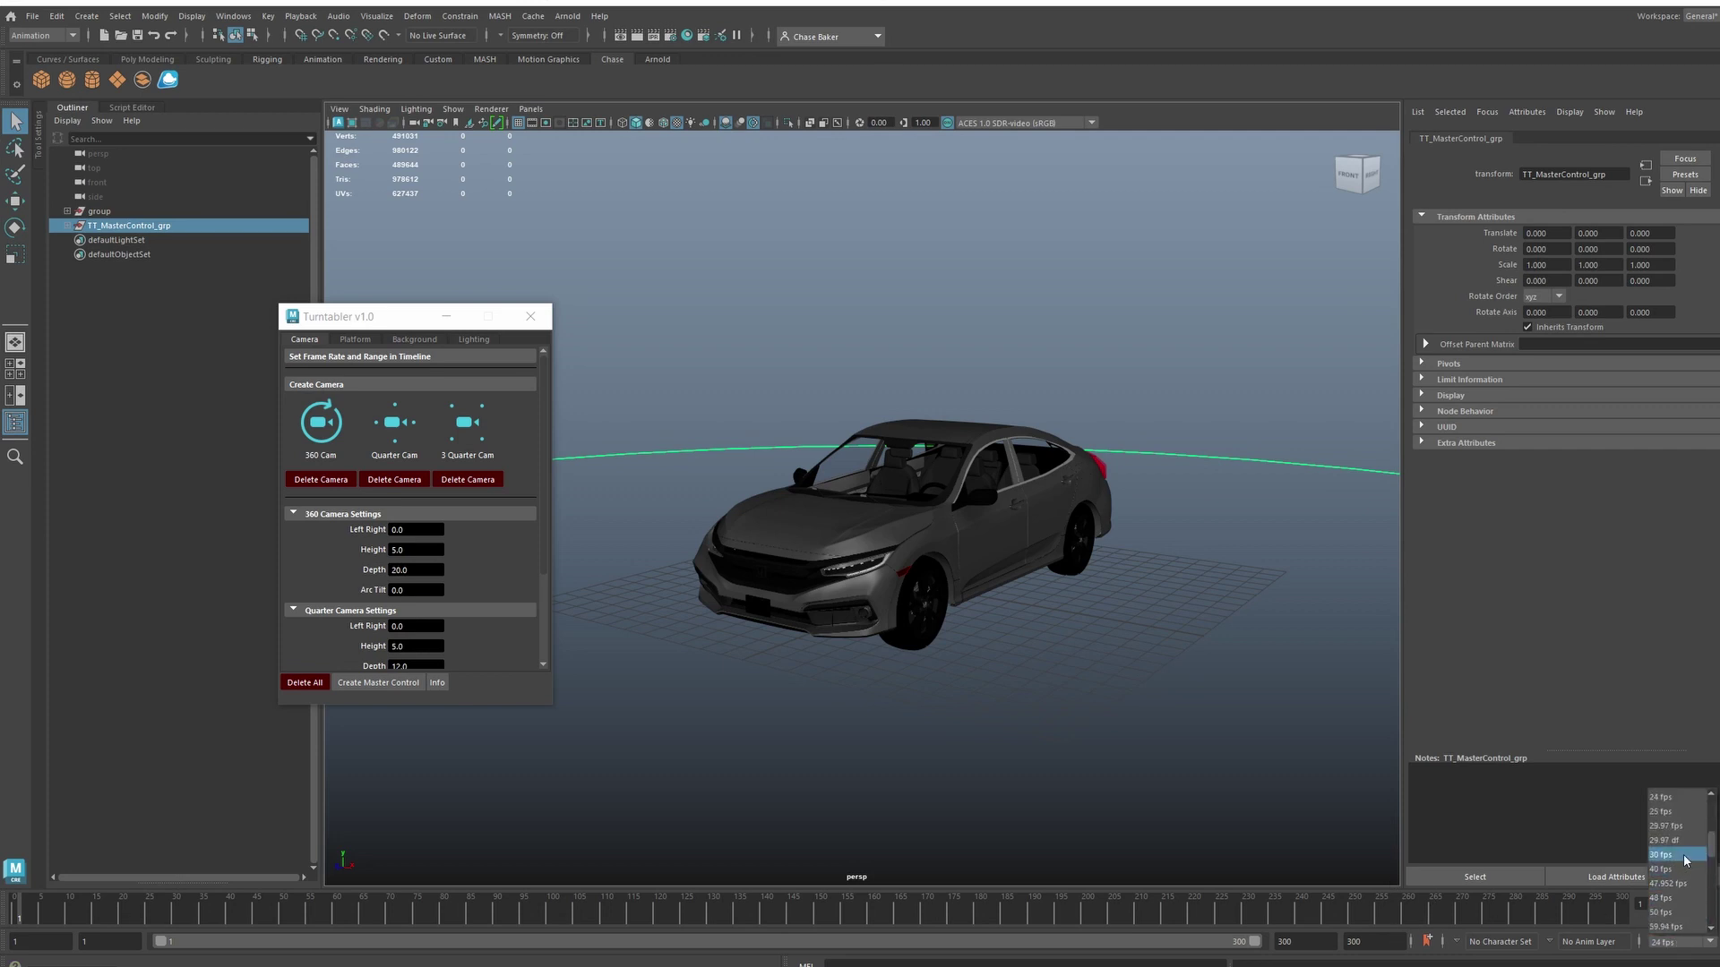
{"action": "left_click", "coordinate": [1679, 862]}
{"action": "double_click", "coordinate": [1343, 941]}
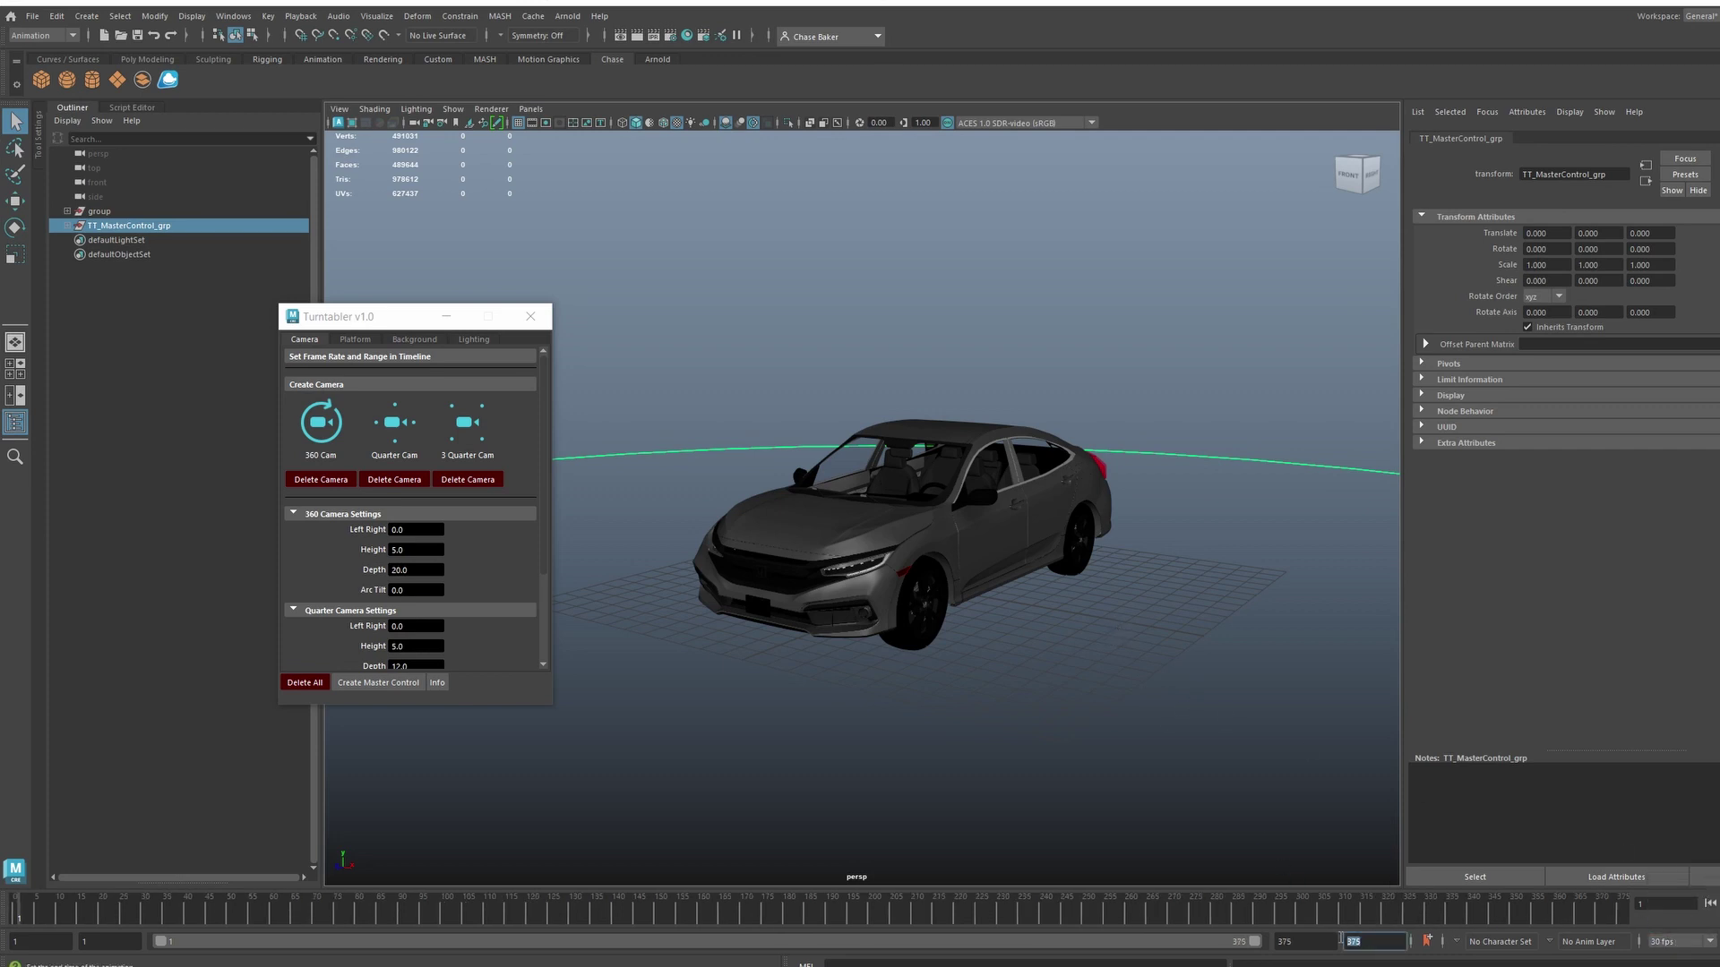
{"action": "type", "text": "300"}
{"action": "key", "text": "Return"}
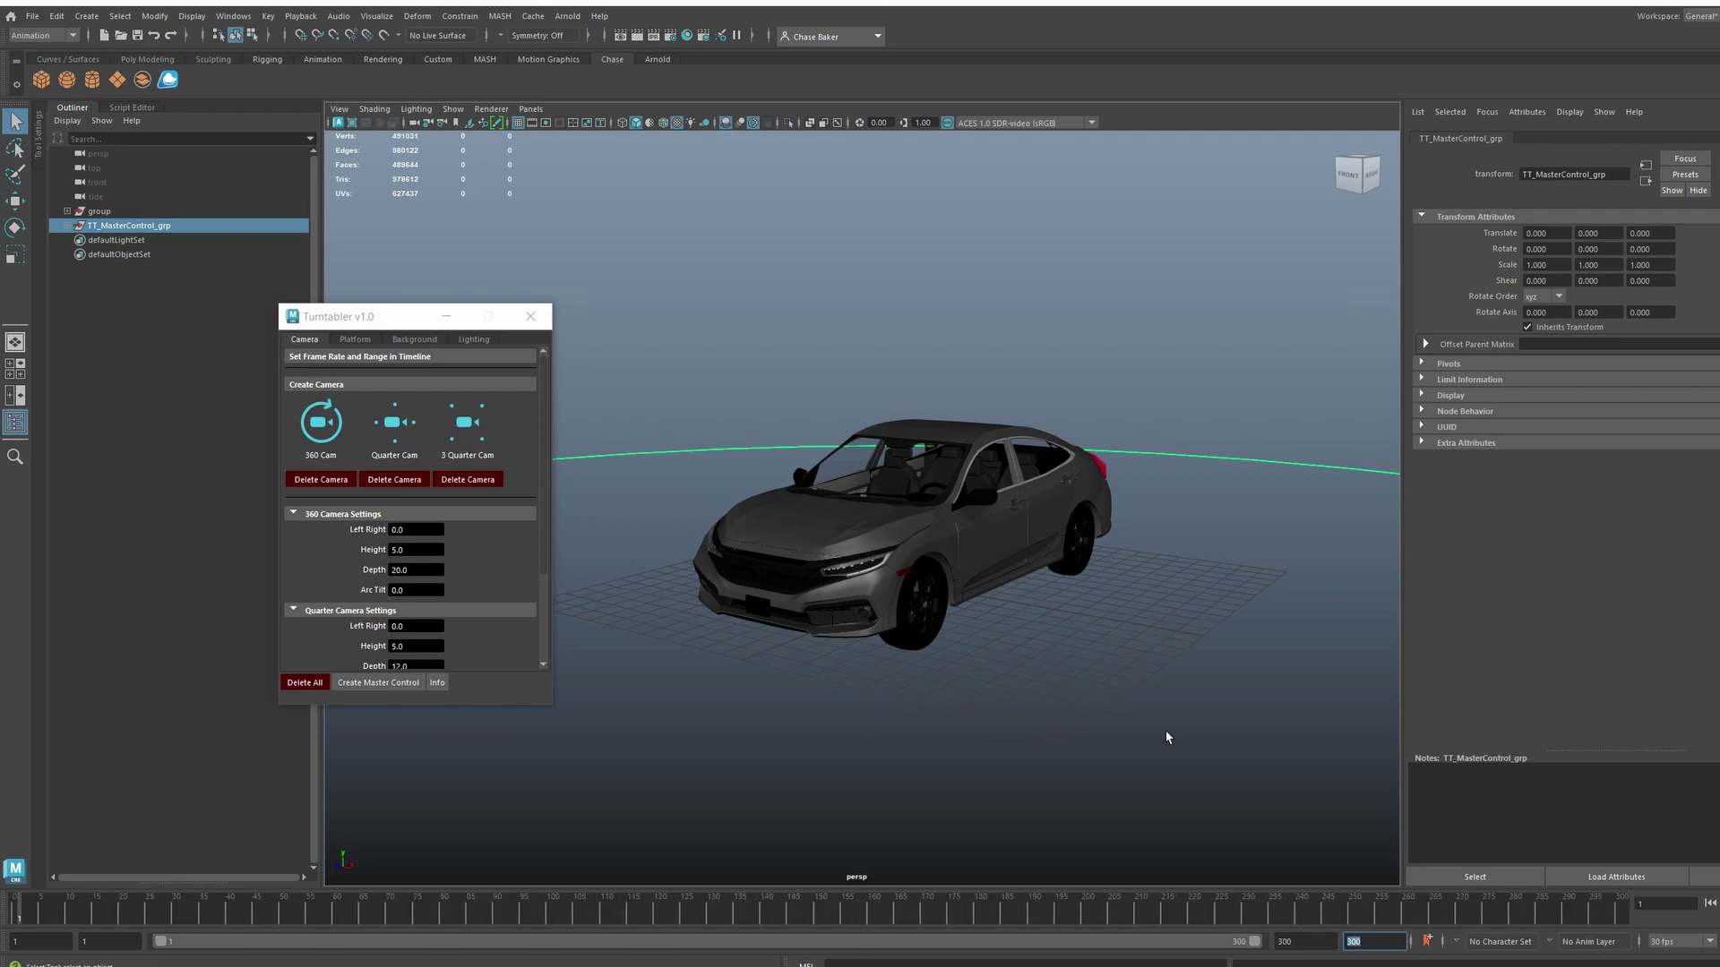
Step: Deselect the master control and create the 360 turntable camera
{"action": "left_click_drag", "start_coordinate": [1101, 363], "coordinate": [1134, 365], "text": "alt"}
{"action": "left_click", "coordinate": [1066, 374]}
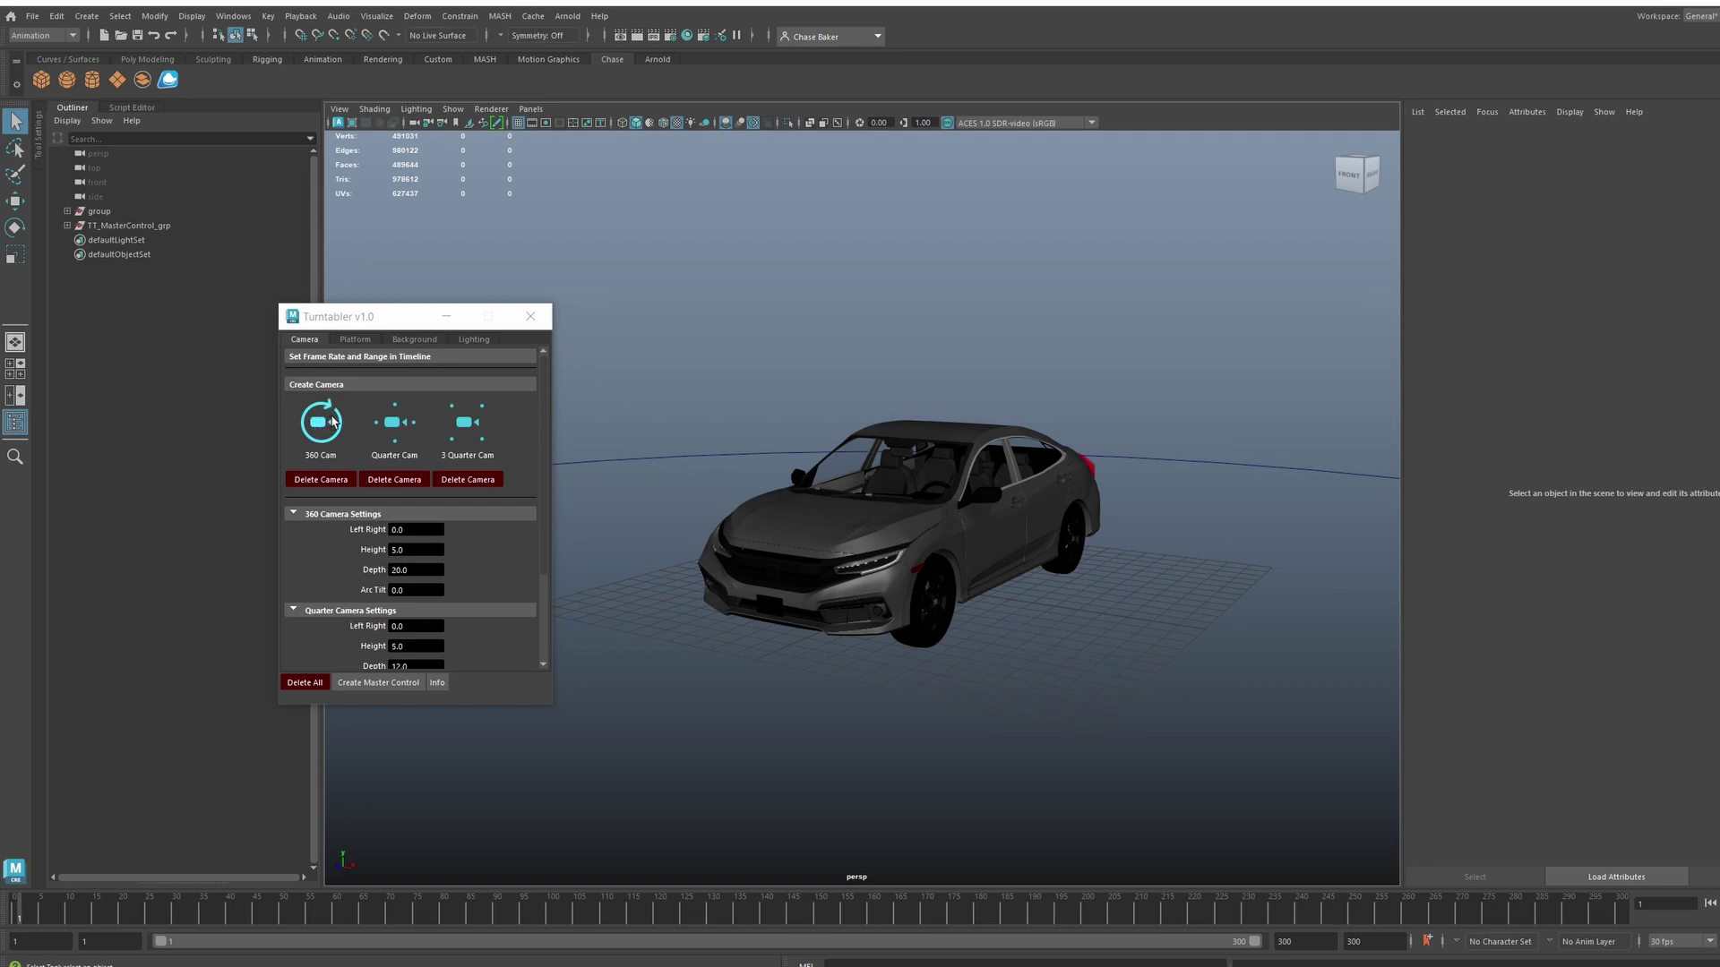
{"action": "left_click", "coordinate": [321, 421]}
Step: Look through RenderCamFull1 with the 1920 x 1080 resolution gate shown
{"action": "mouse_move", "coordinate": [739, 385]}
{"action": "left_mouse_down", "text": "alt"}
{"action": "mouse_move", "coordinate": [687, 358]}
{"action": "mouse_move", "coordinate": [765, 375]}
{"action": "mouse_move", "coordinate": [757, 361]}
{"action": "left_mouse_up", "text": "alt"}
{"action": "key", "text": "space"}
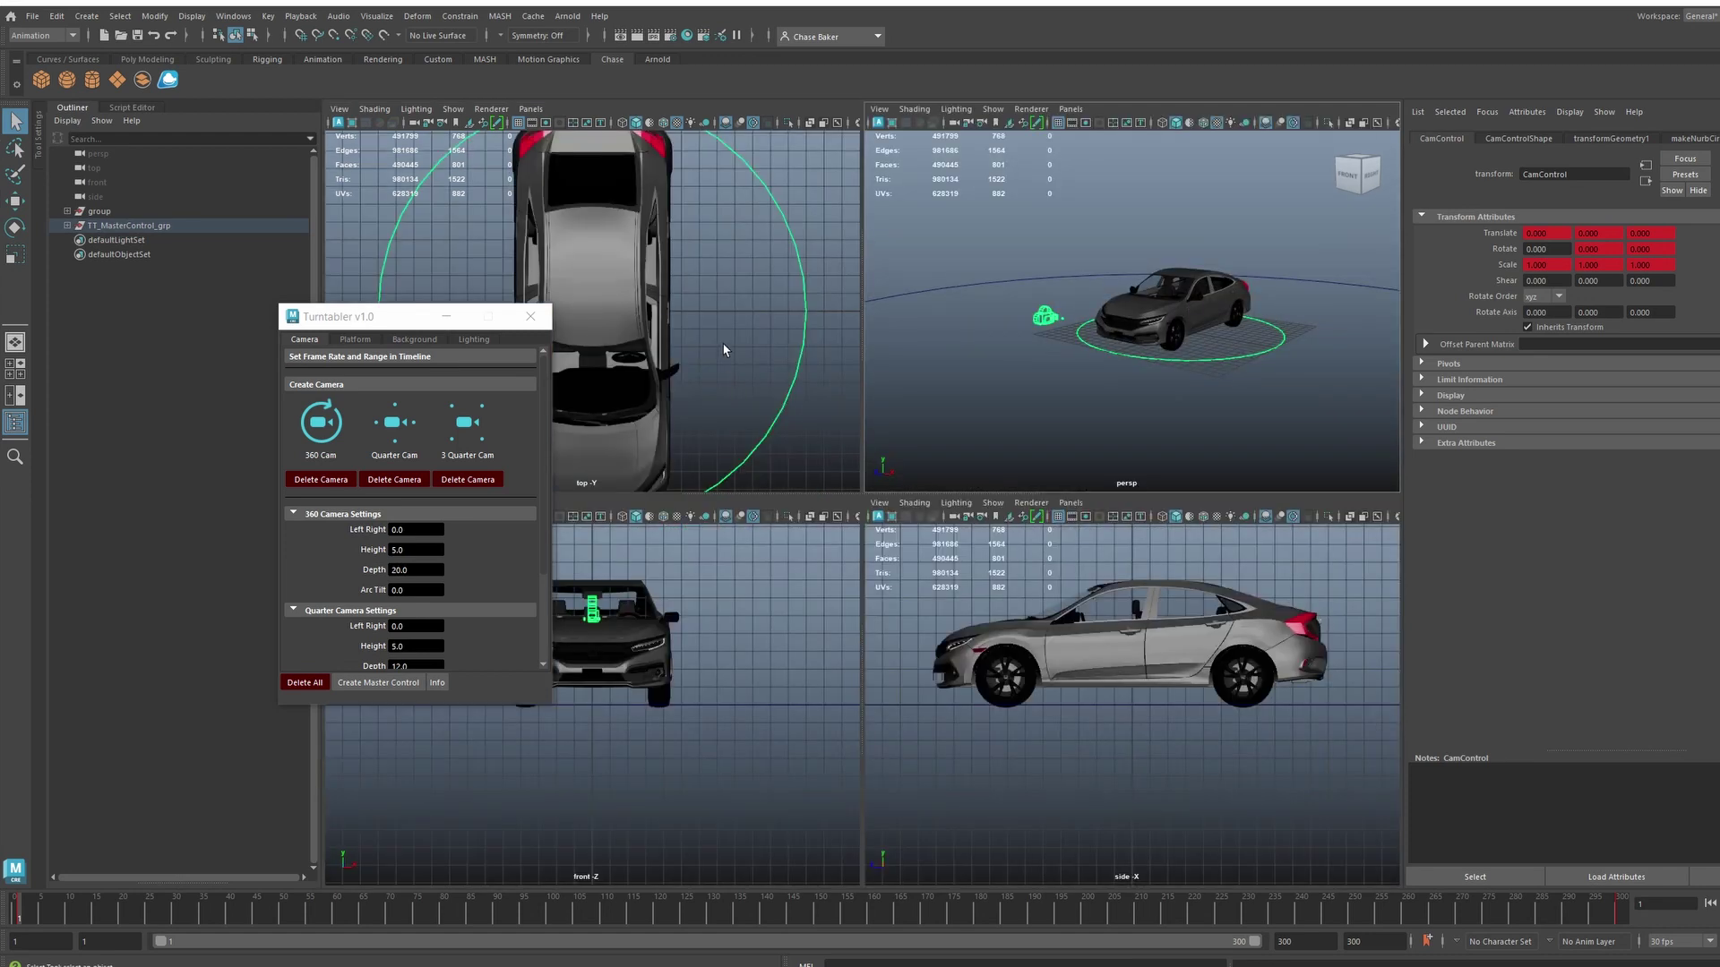
{"action": "key", "text": "space"}
{"action": "left_click", "coordinate": [540, 109]}
{"action": "mouse_move", "coordinate": [666, 129]}
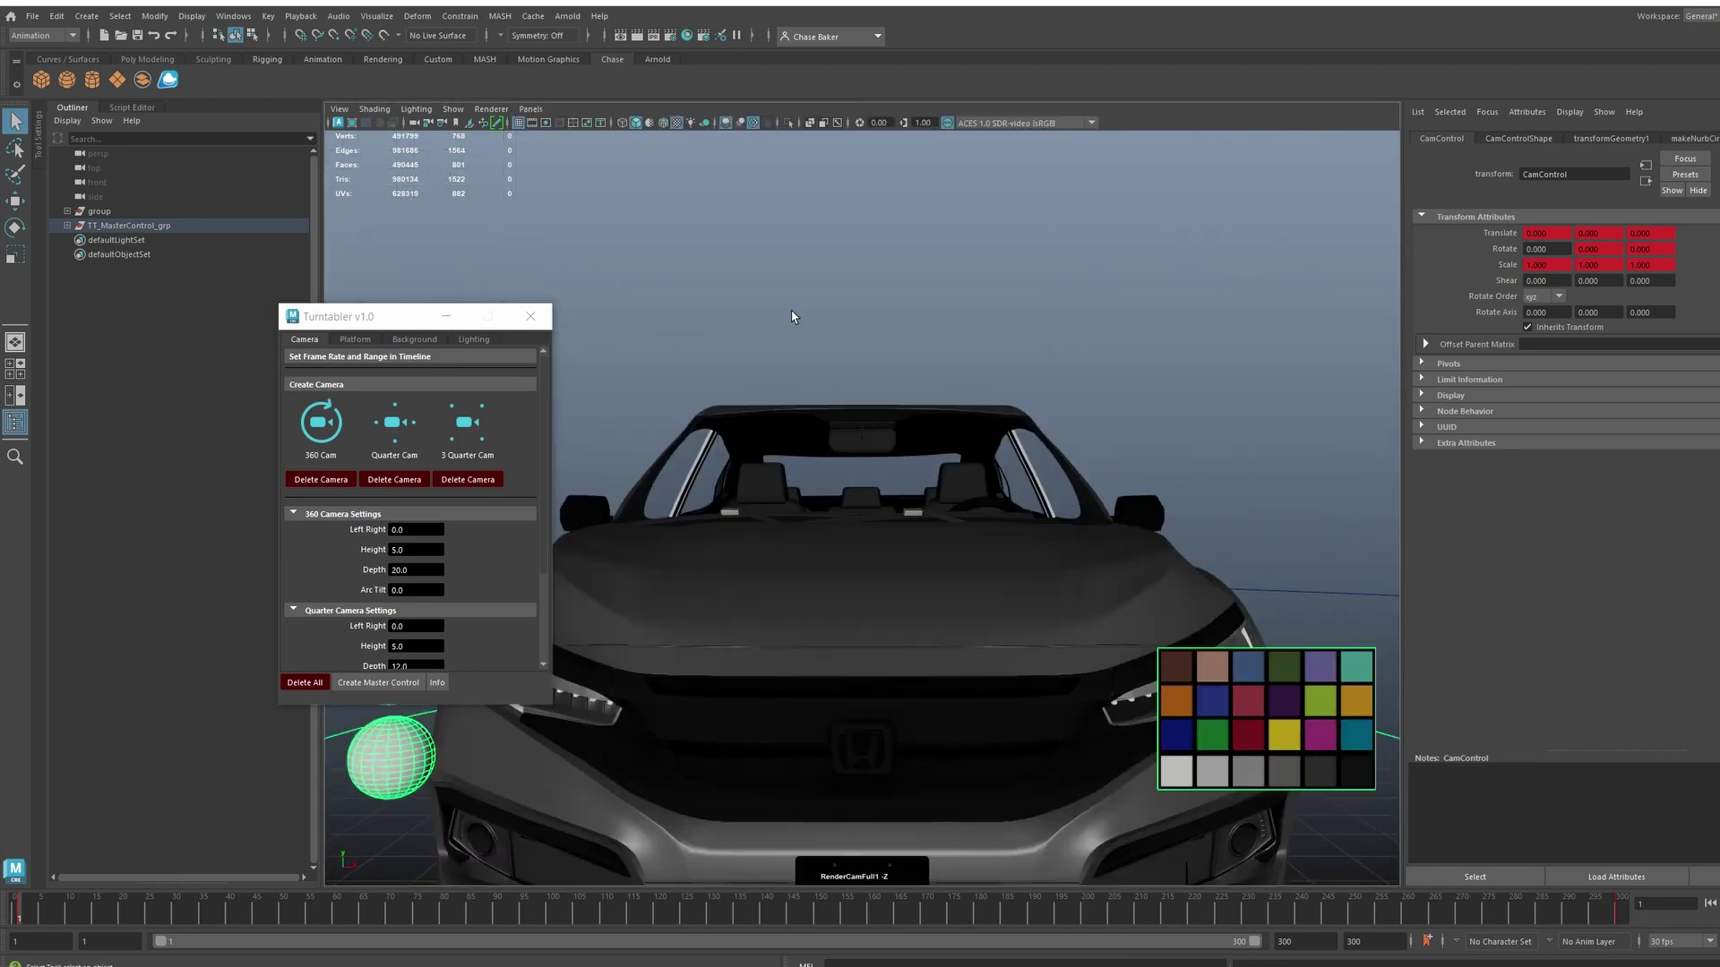
{"action": "left_click", "coordinate": [545, 123]}
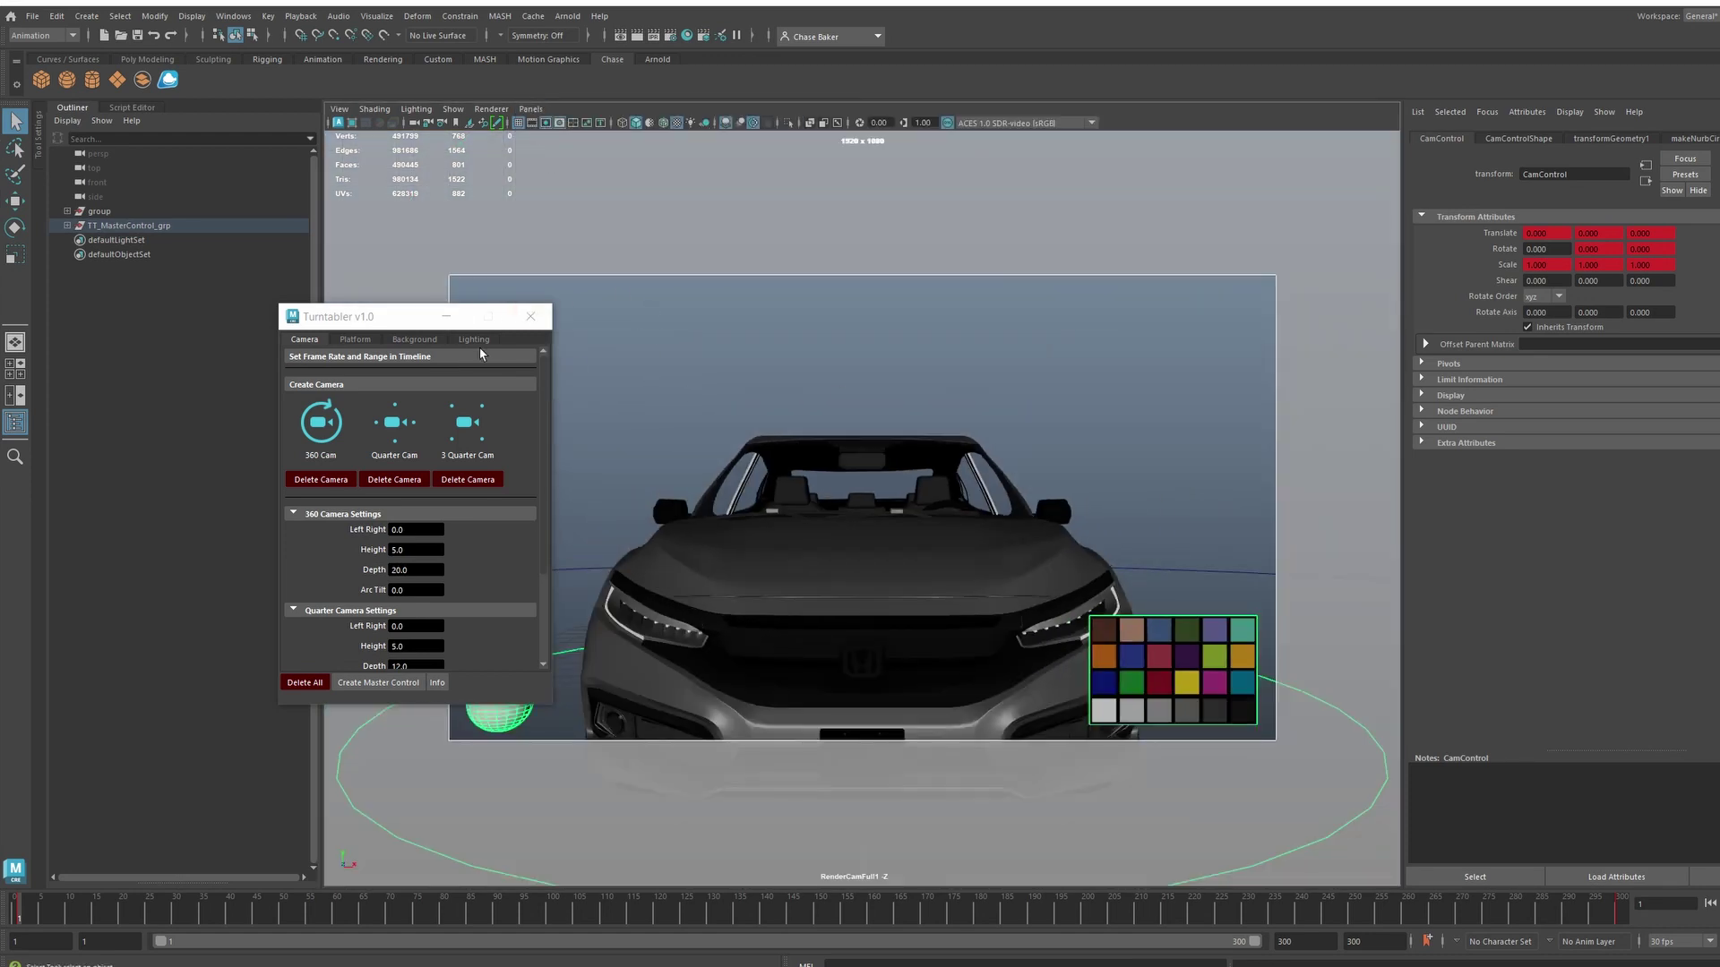
Step: Scrub the timeline to preview the camera orbiting the car
{"action": "left_click_drag", "start_coordinate": [403, 316], "coordinate": [238, 349]}
{"action": "left_click", "coordinate": [538, 537]}
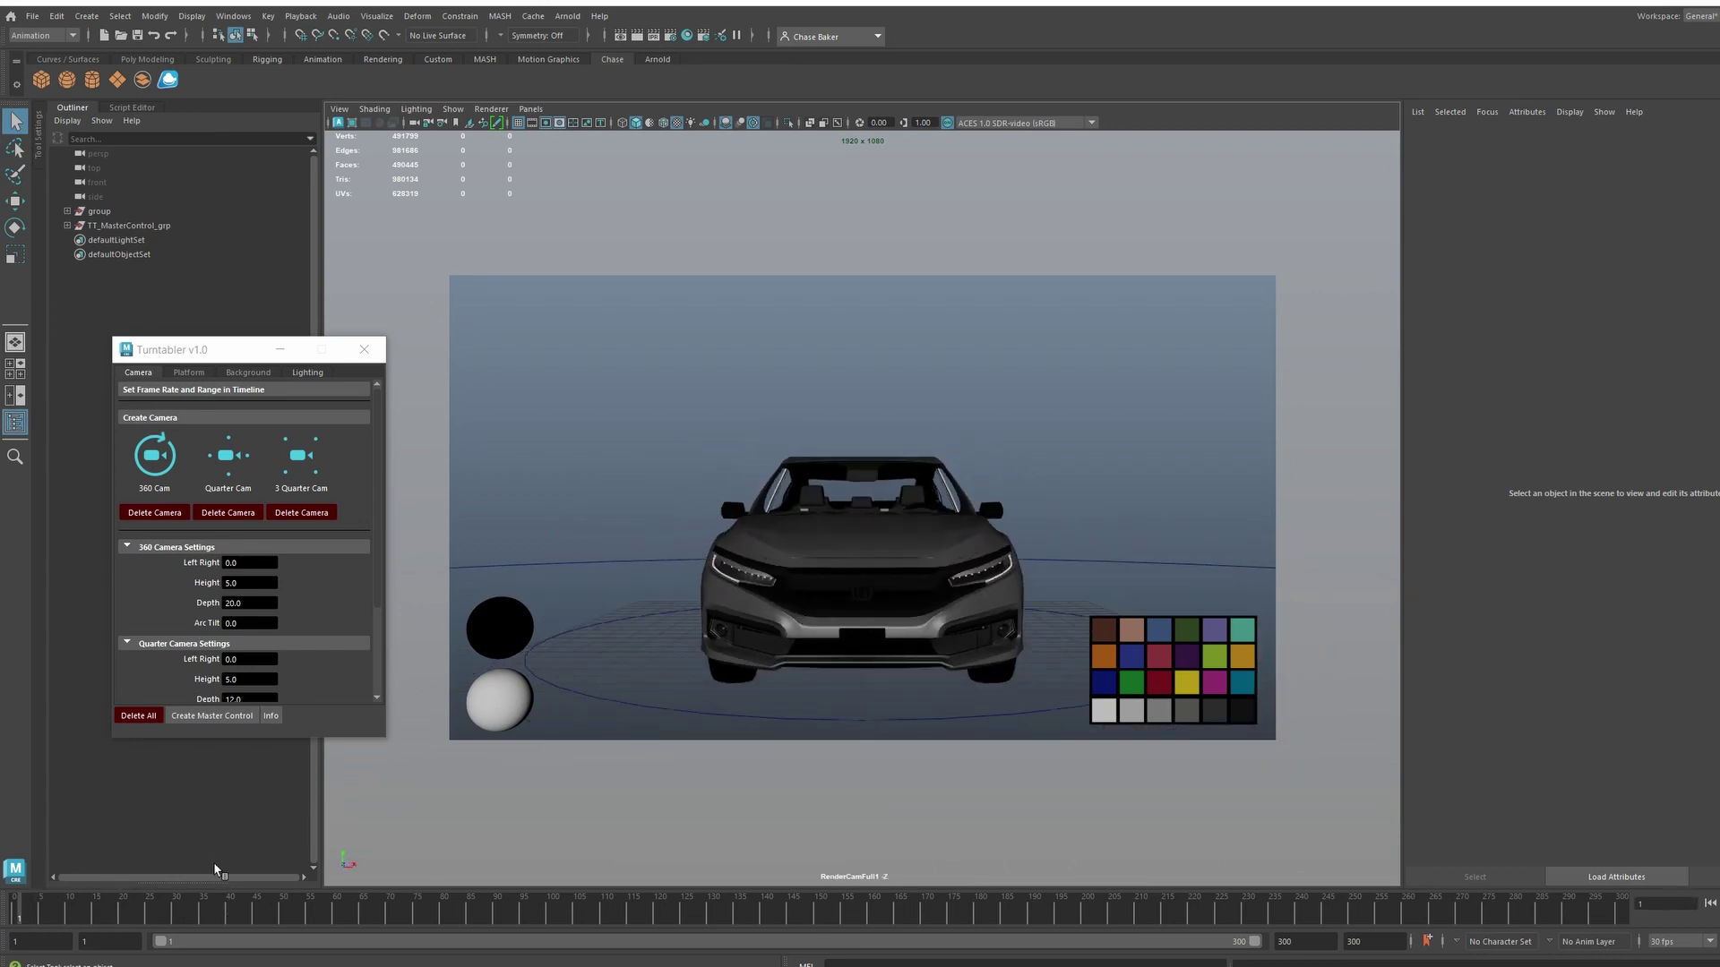
{"action": "left_click_drag", "start_coordinate": [29, 927], "coordinate": [10, 820]}
Step: Test Left Right offsets 2 and -2 before returning to 0, and height 1 before 5
{"action": "left_click", "coordinate": [231, 562]}
{"action": "type", "text": "2"}
{"action": "key", "text": "Return"}
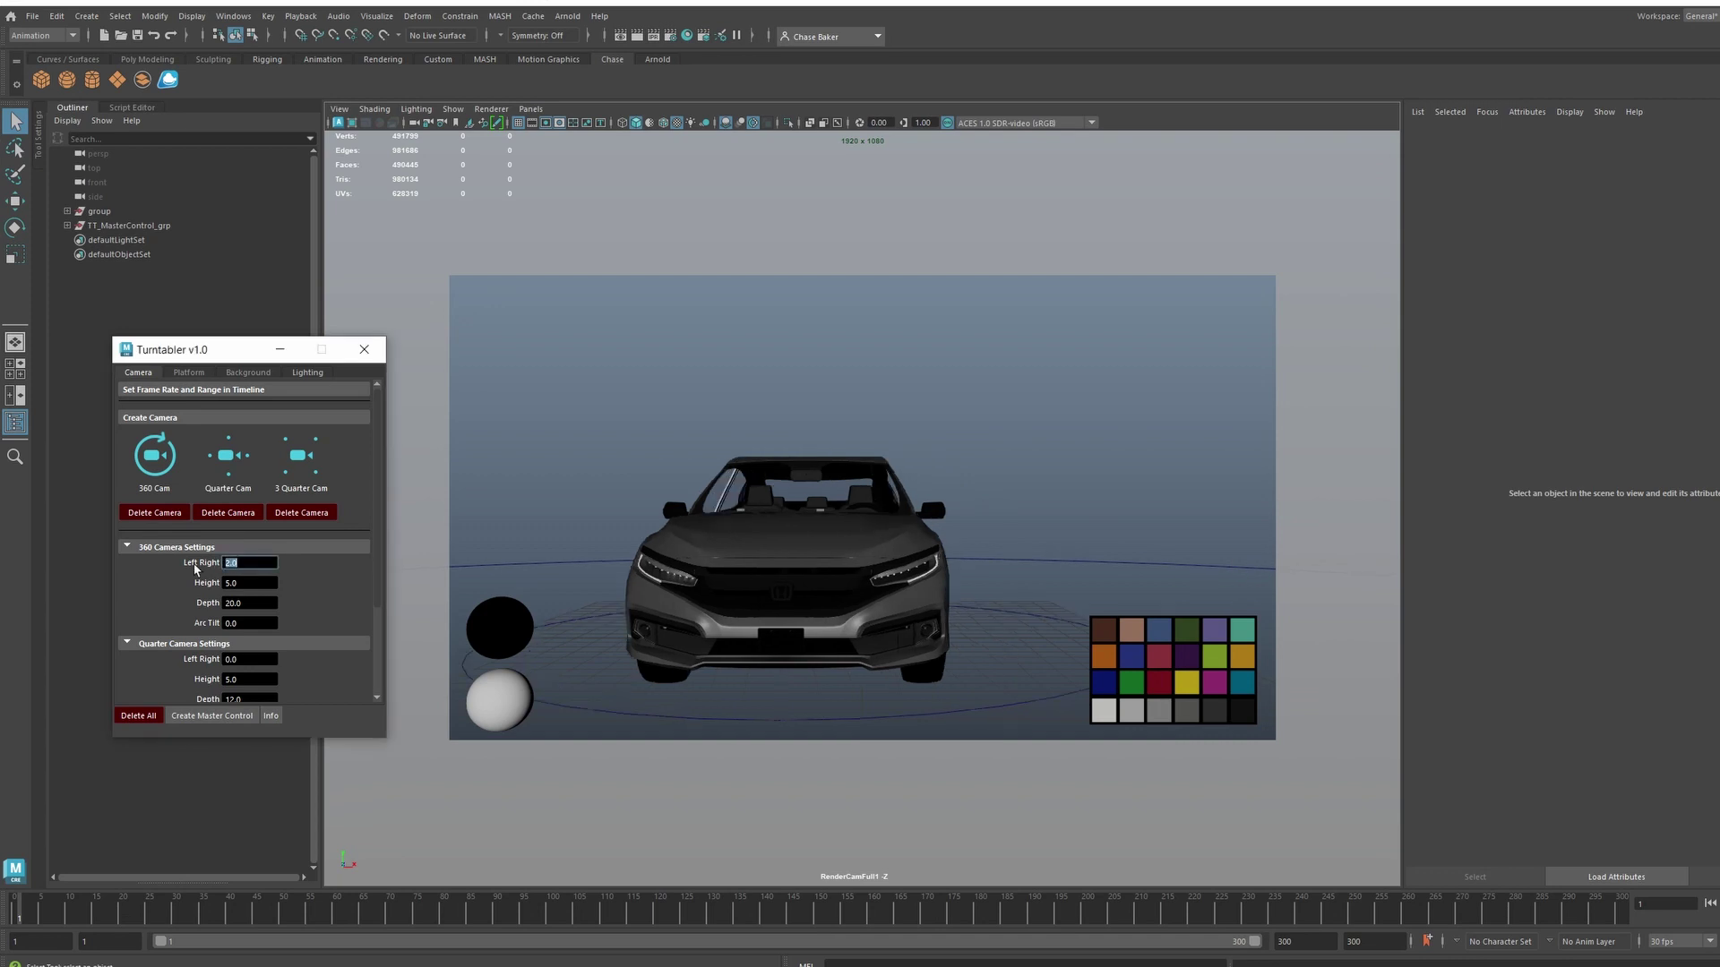
{"action": "type", "text": "-2"}
{"action": "key", "text": "Return"}
{"action": "type", "text": "0"}
{"action": "key", "text": "Return"}
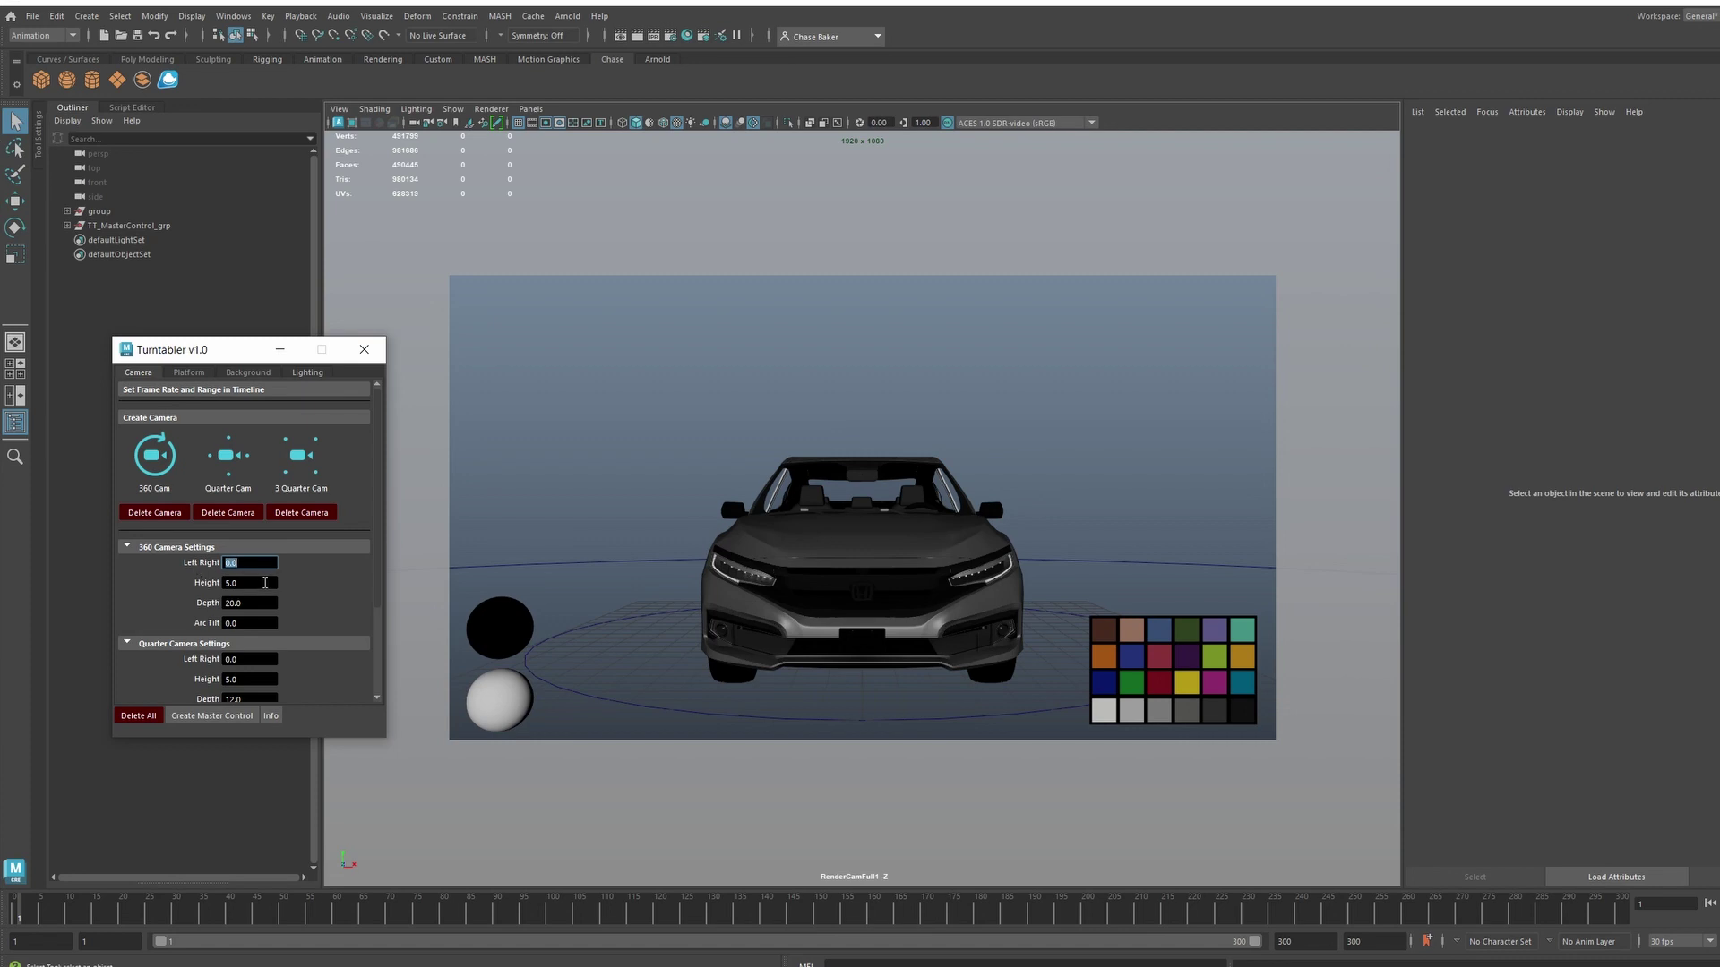
{"action": "left_click", "coordinate": [255, 583]}
{"action": "type", "text": "1"}
{"action": "key", "text": "Return"}
{"action": "type", "text": "5"}
{"action": "key", "text": "Return"}
Step: Try camera depths 25, 20, 10 and 20, settling on 30
{"action": "key", "text": "Tab"}
{"action": "type", "text": "25"}
{"action": "key", "text": "Return"}
{"action": "type", "text": "20"}
{"action": "key", "text": "Return"}
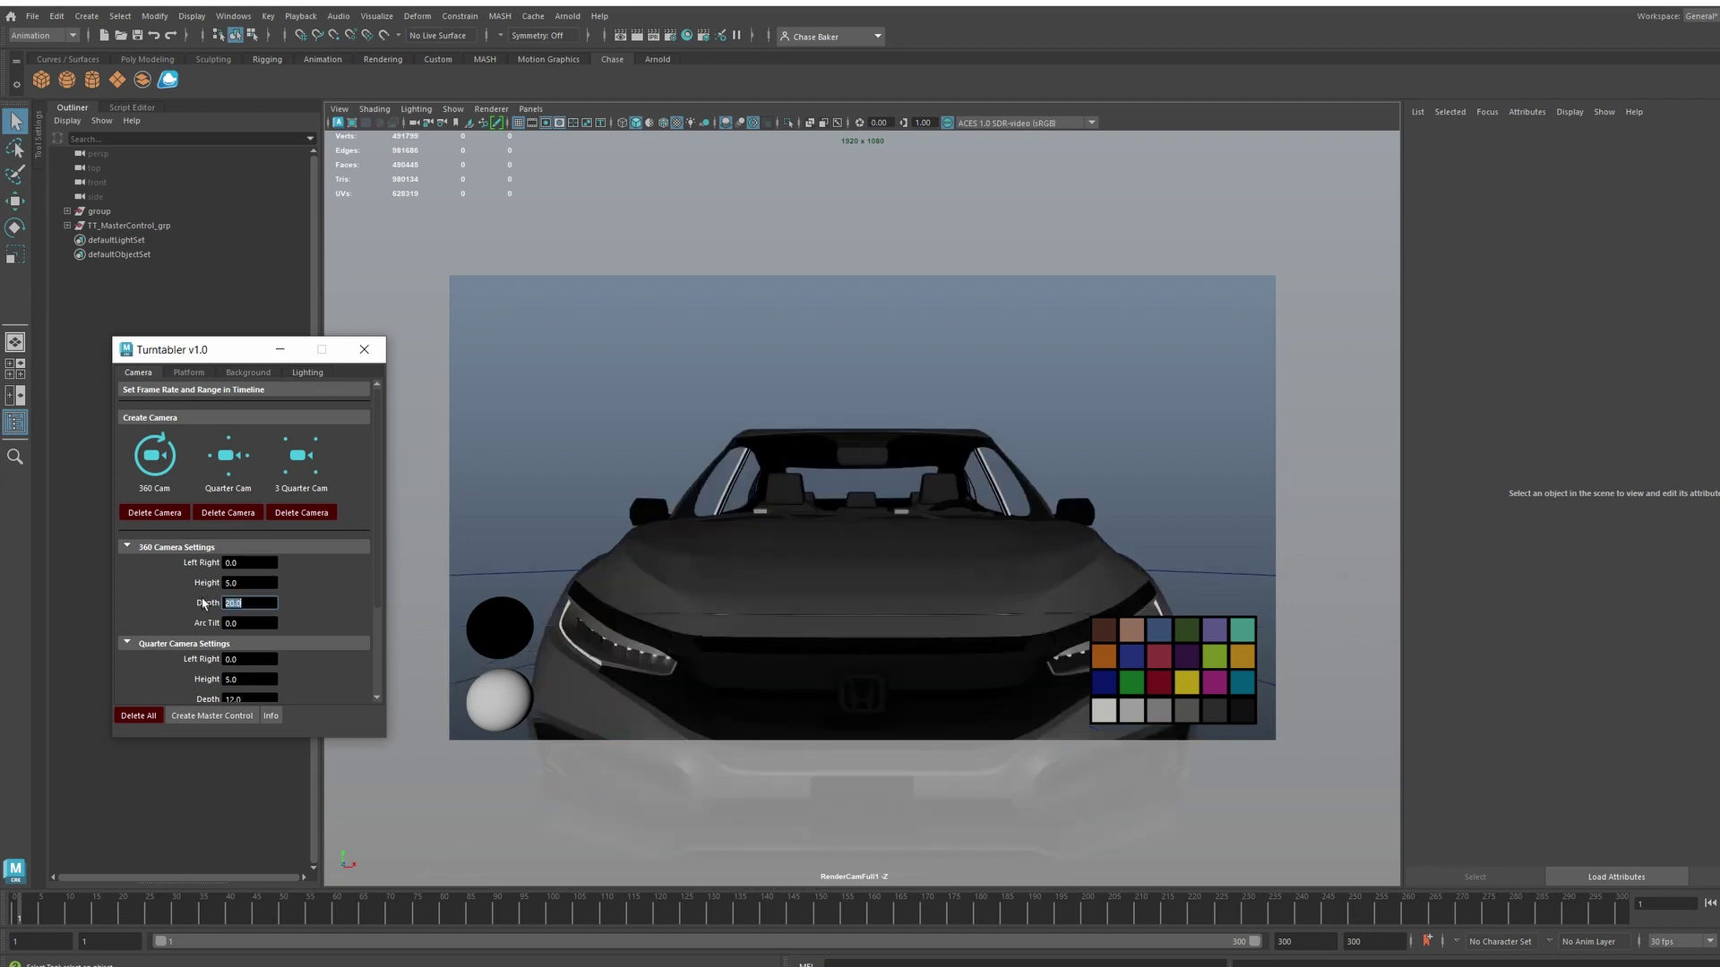
{"action": "type", "text": "10"}
{"action": "key", "text": "Return"}
{"action": "type", "text": "20"}
{"action": "key", "text": "Return"}
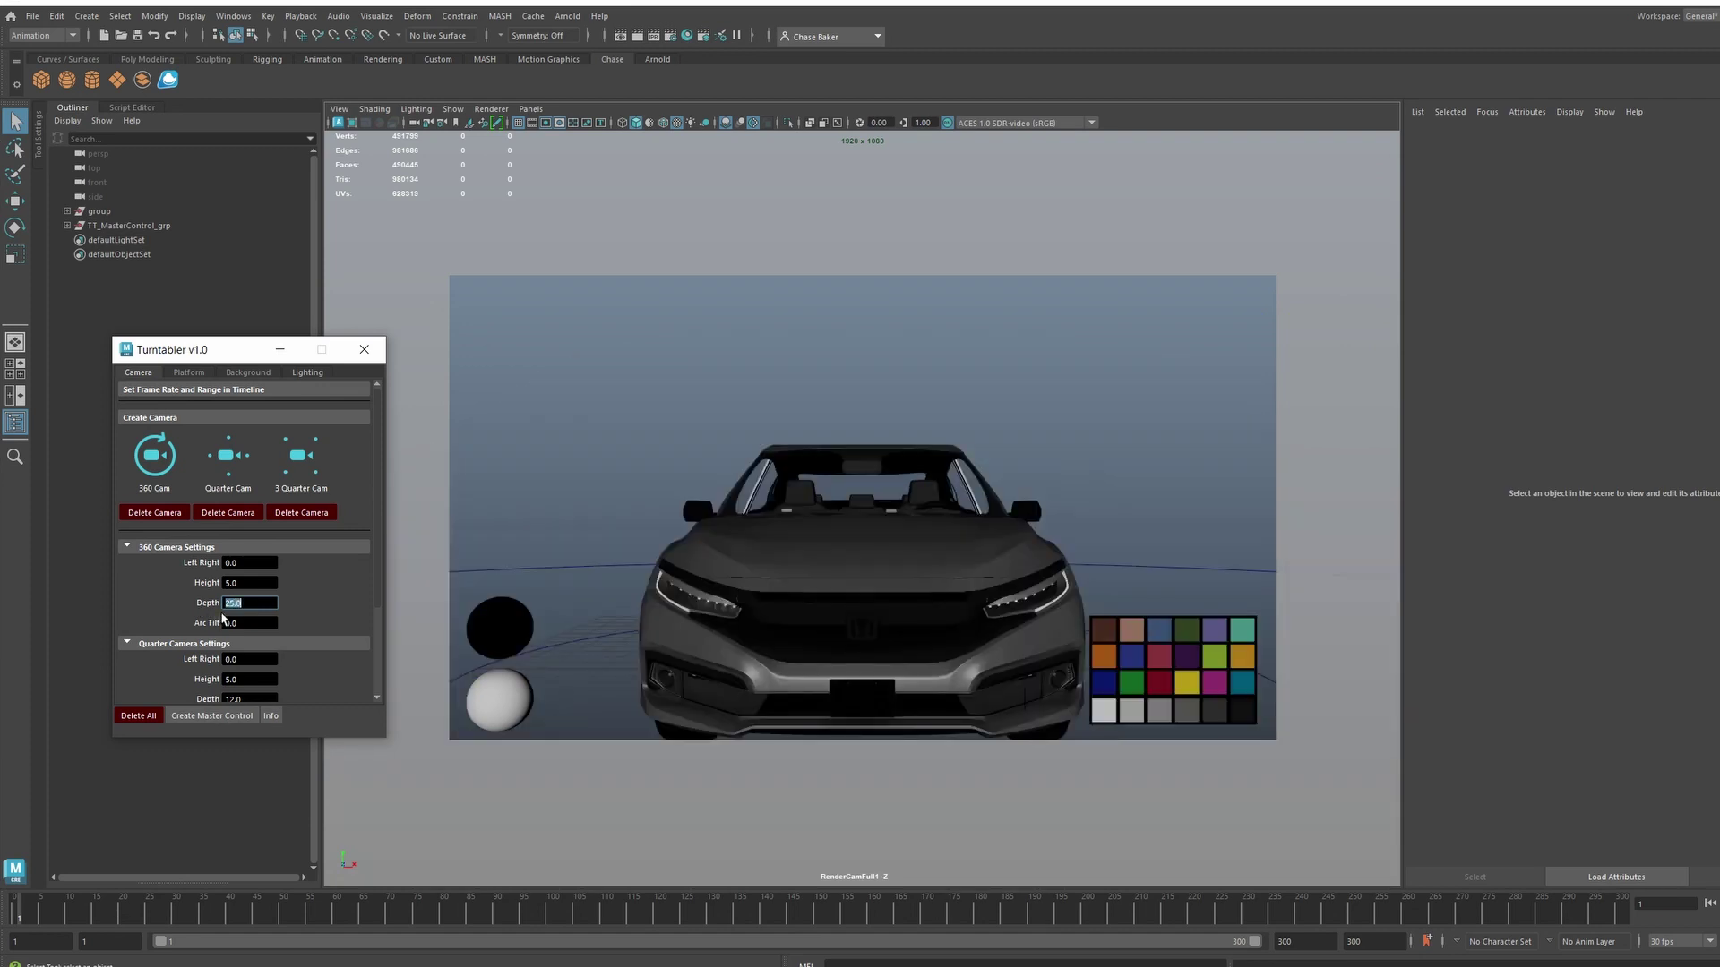
{"action": "type", "text": "30"}
{"action": "key", "text": "Return"}
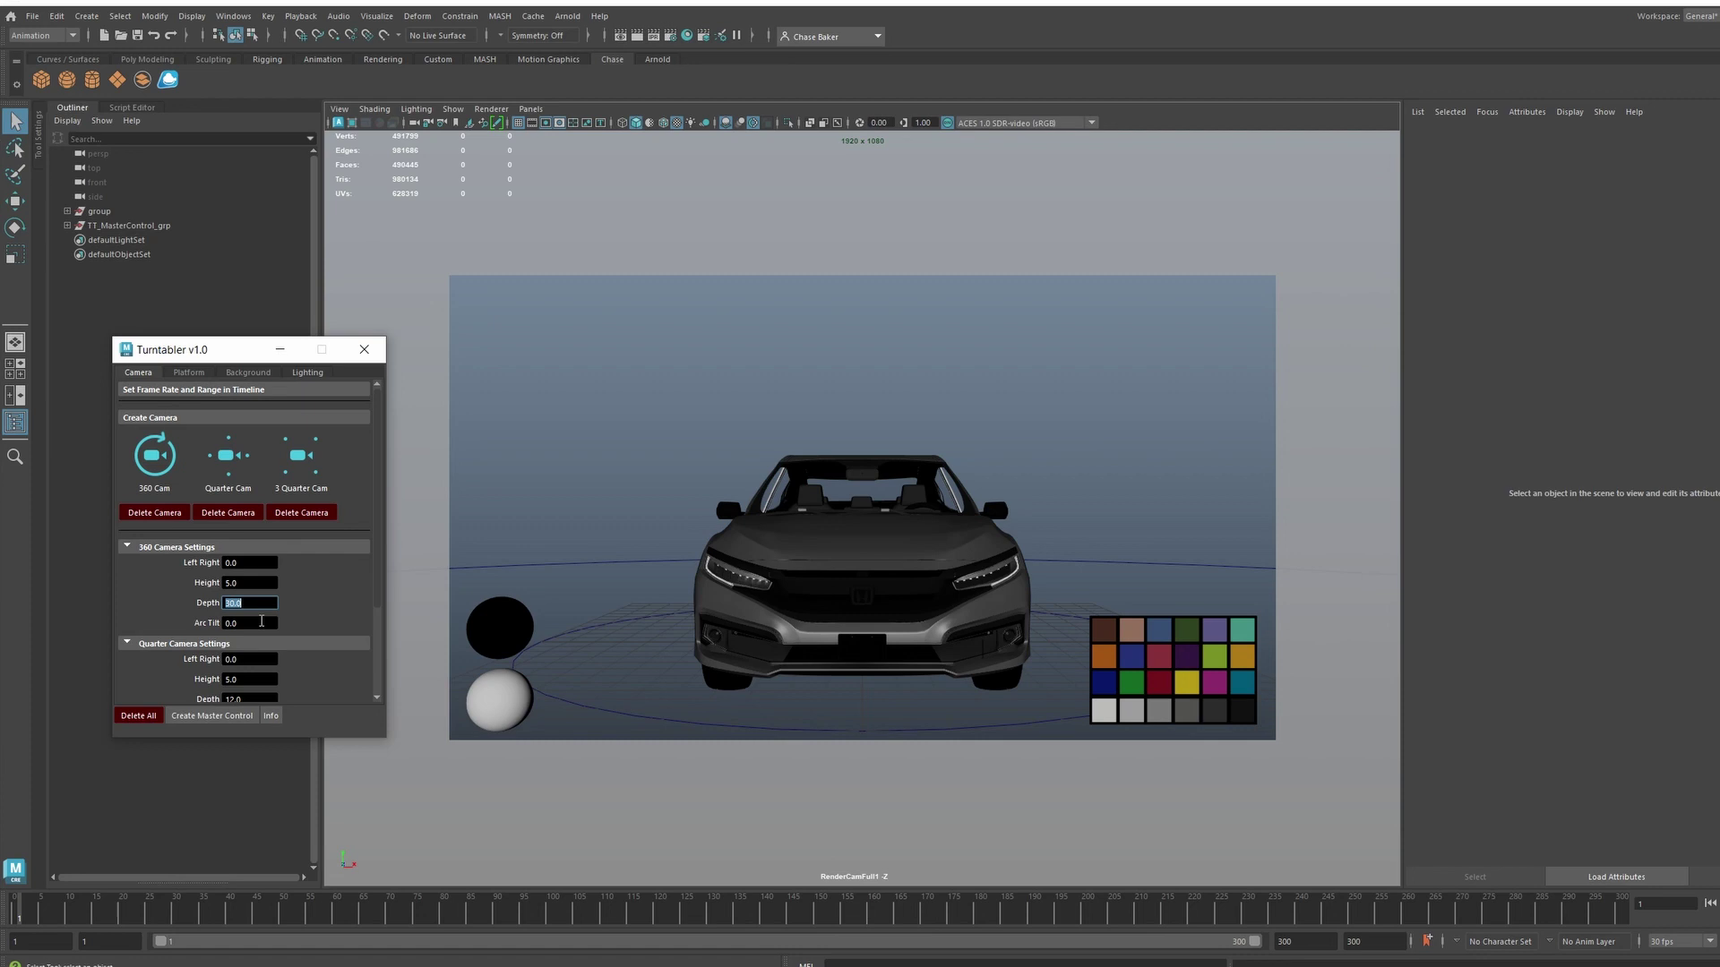
Step: Try arc tilts -20, 5 and 12, settling on -2
{"action": "key", "text": "Tab"}
{"action": "type", "text": "-20"}
{"action": "key", "text": "Return"}
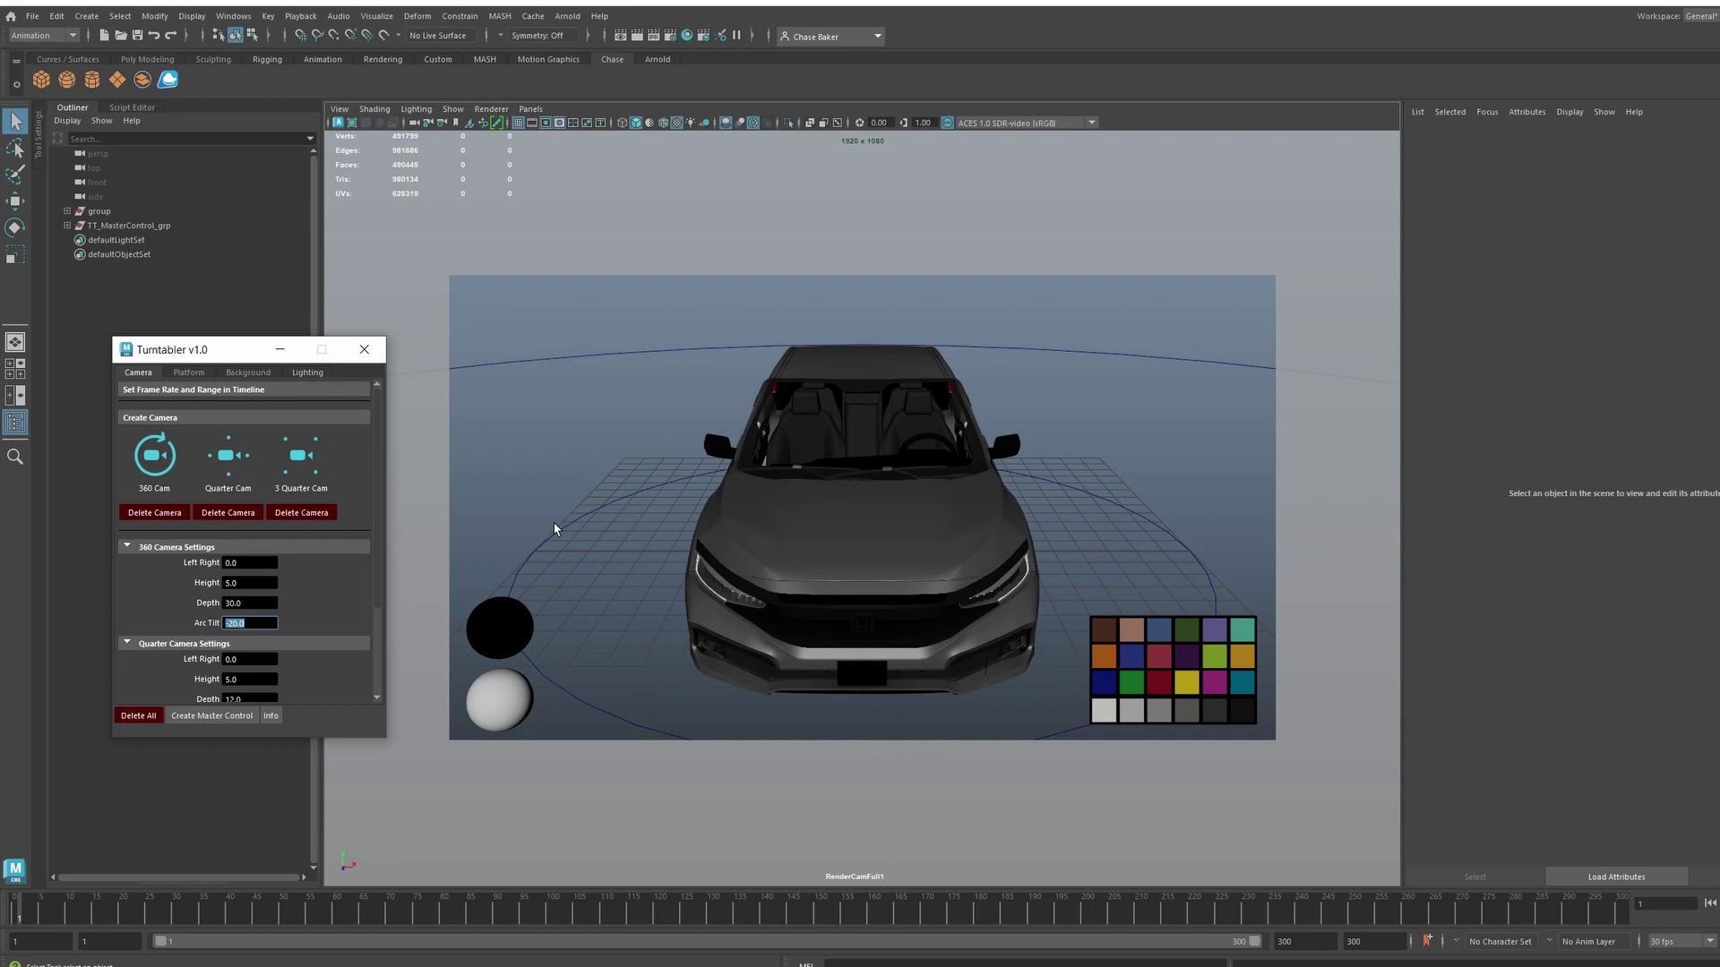
{"action": "type", "text": "5"}
{"action": "key", "text": "Return"}
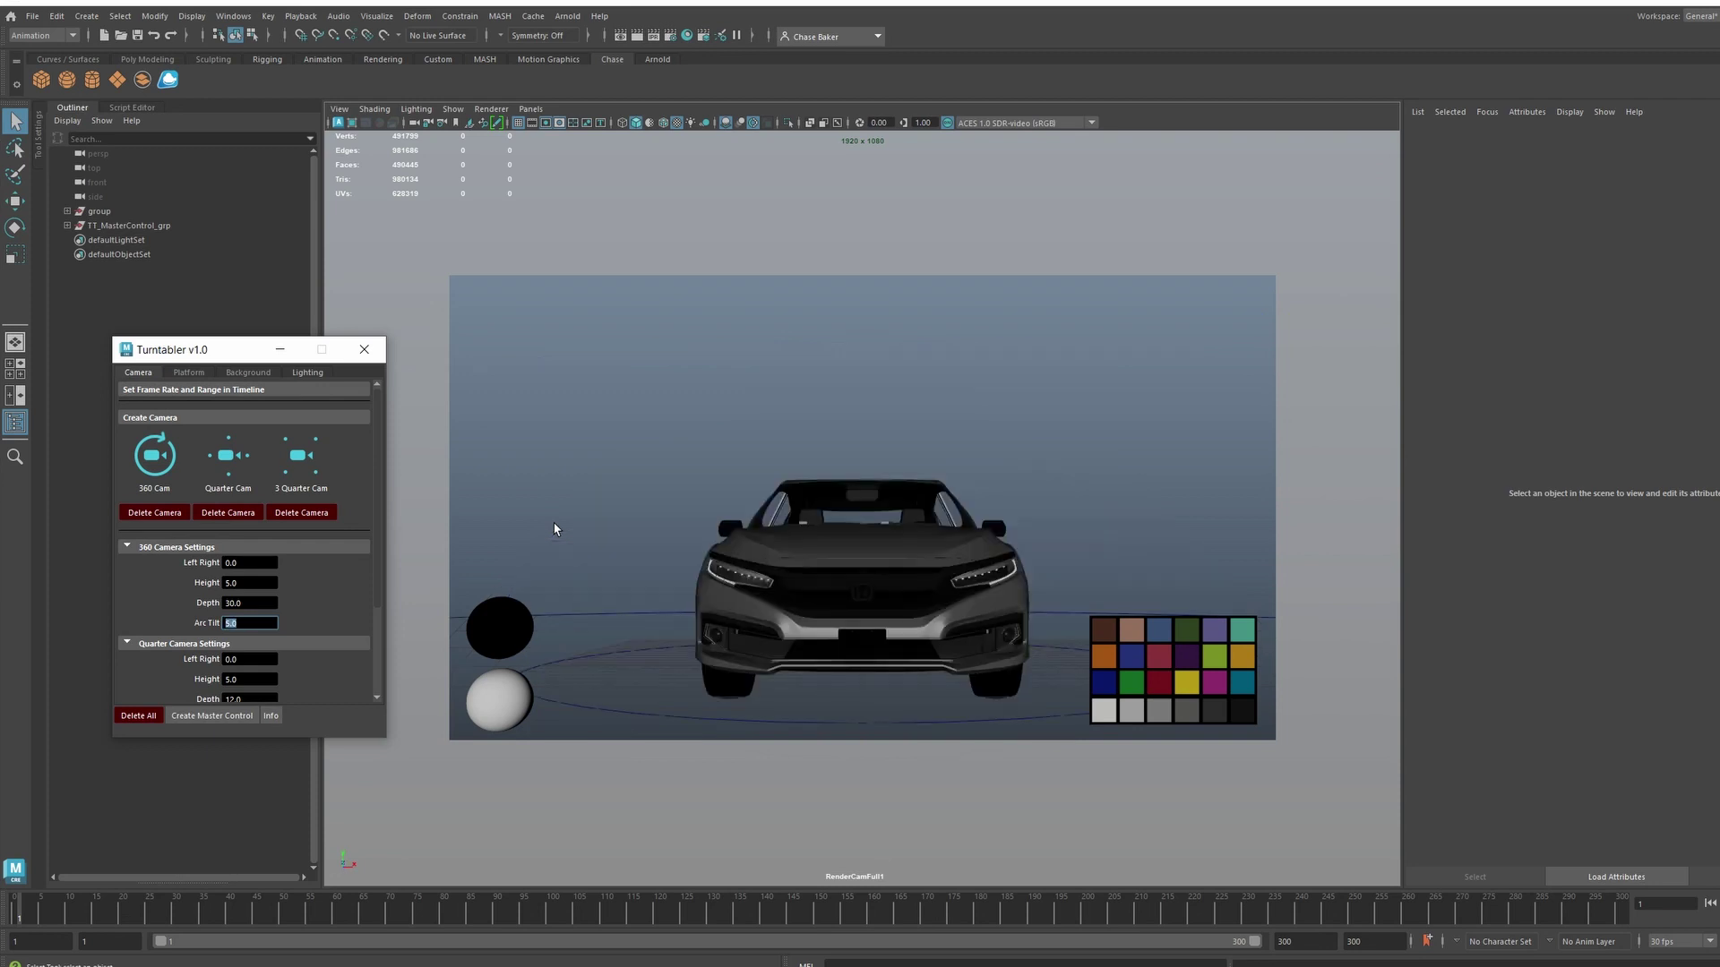
{"action": "type", "text": "12"}
{"action": "key", "text": "Return"}
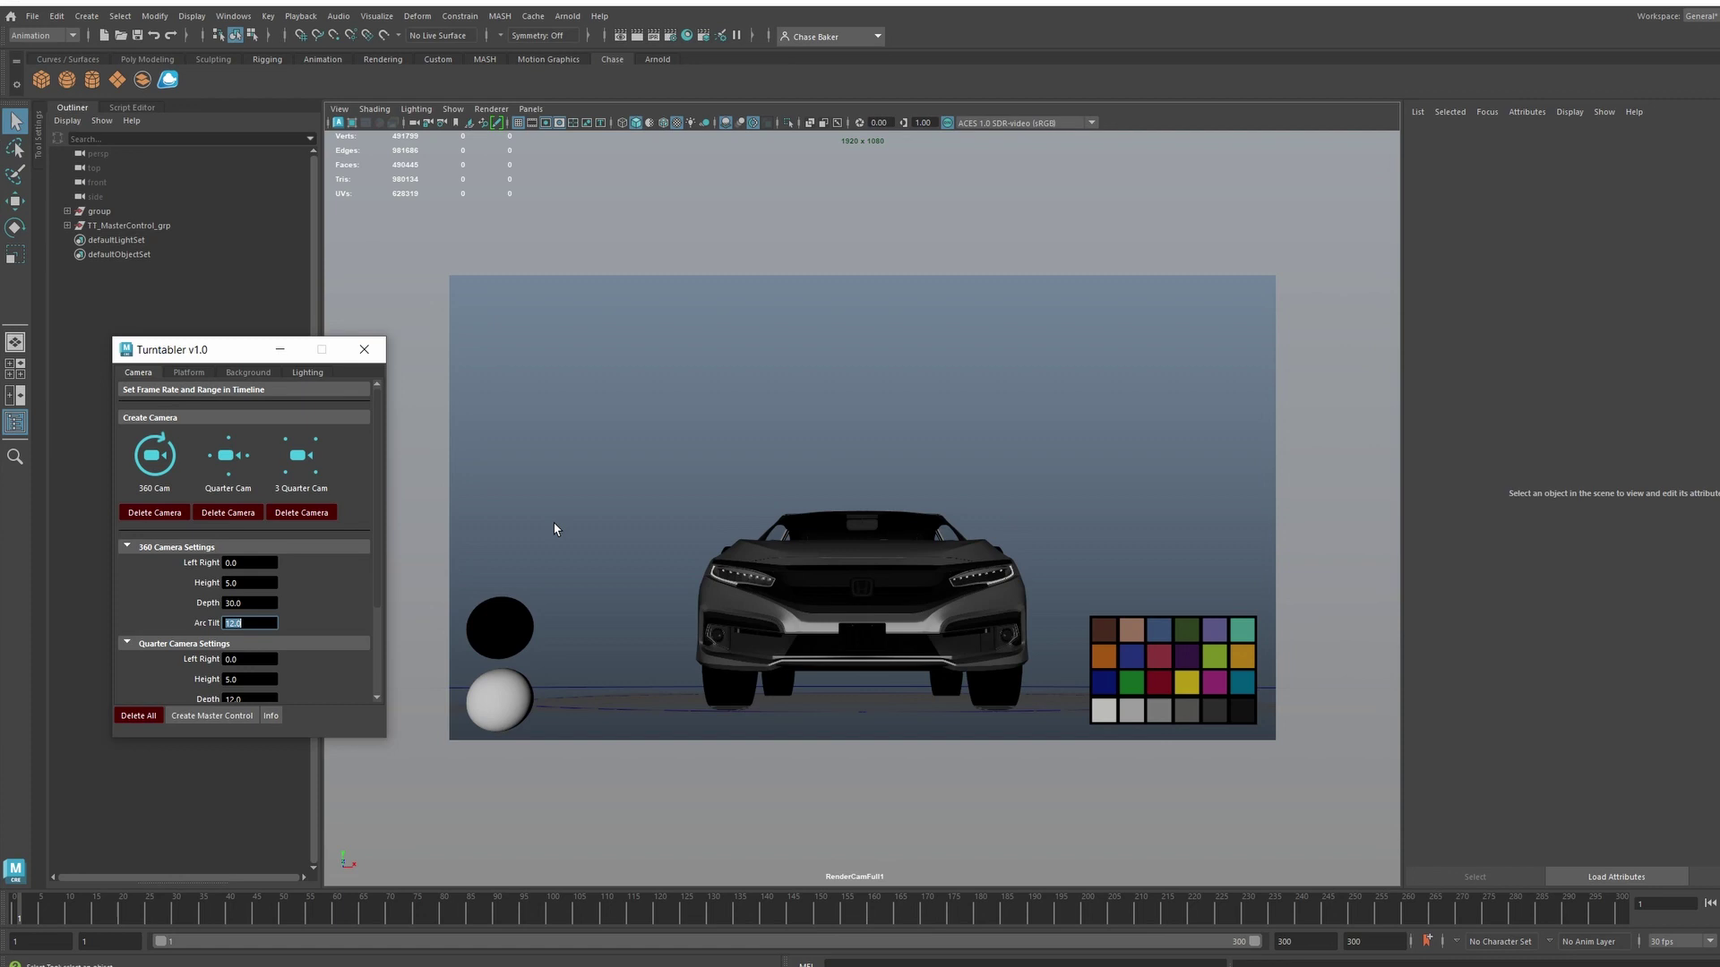
{"action": "type", "text": "-2"}
{"action": "key", "text": "Return"}
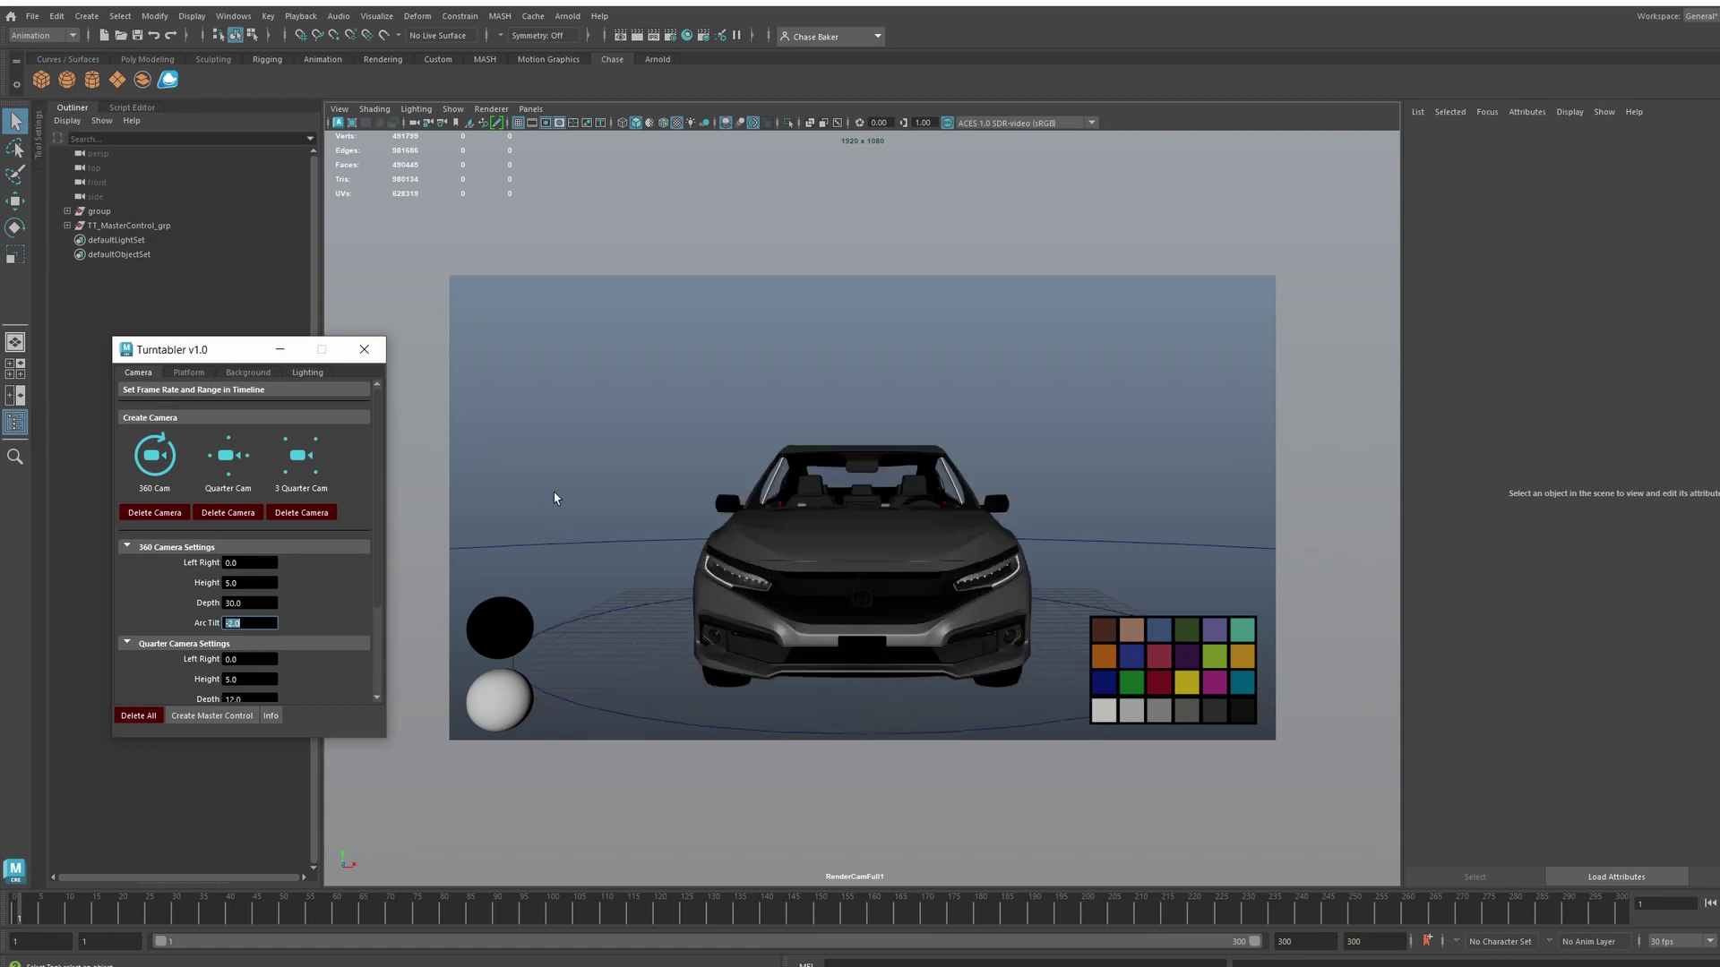
Step: Create the Quarter Cam, view its motion through RenderCamQuarter1, then delete that camera
{"action": "left_click", "coordinate": [555, 497]}
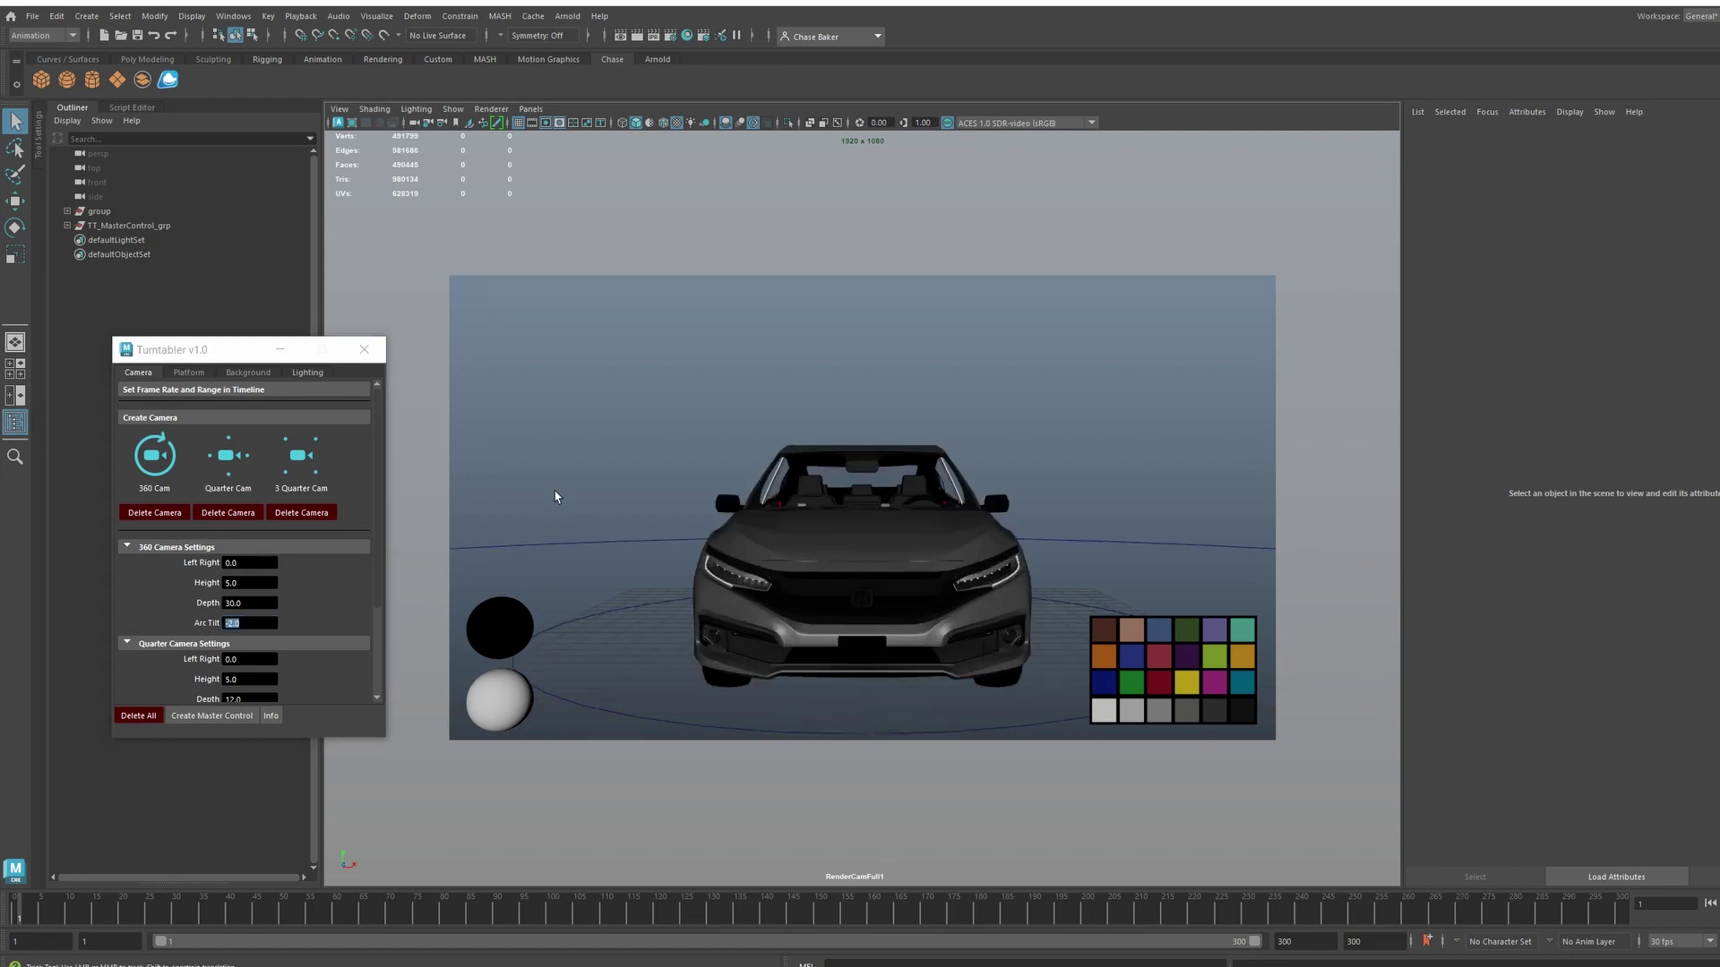
{"action": "left_click", "coordinate": [231, 455]}
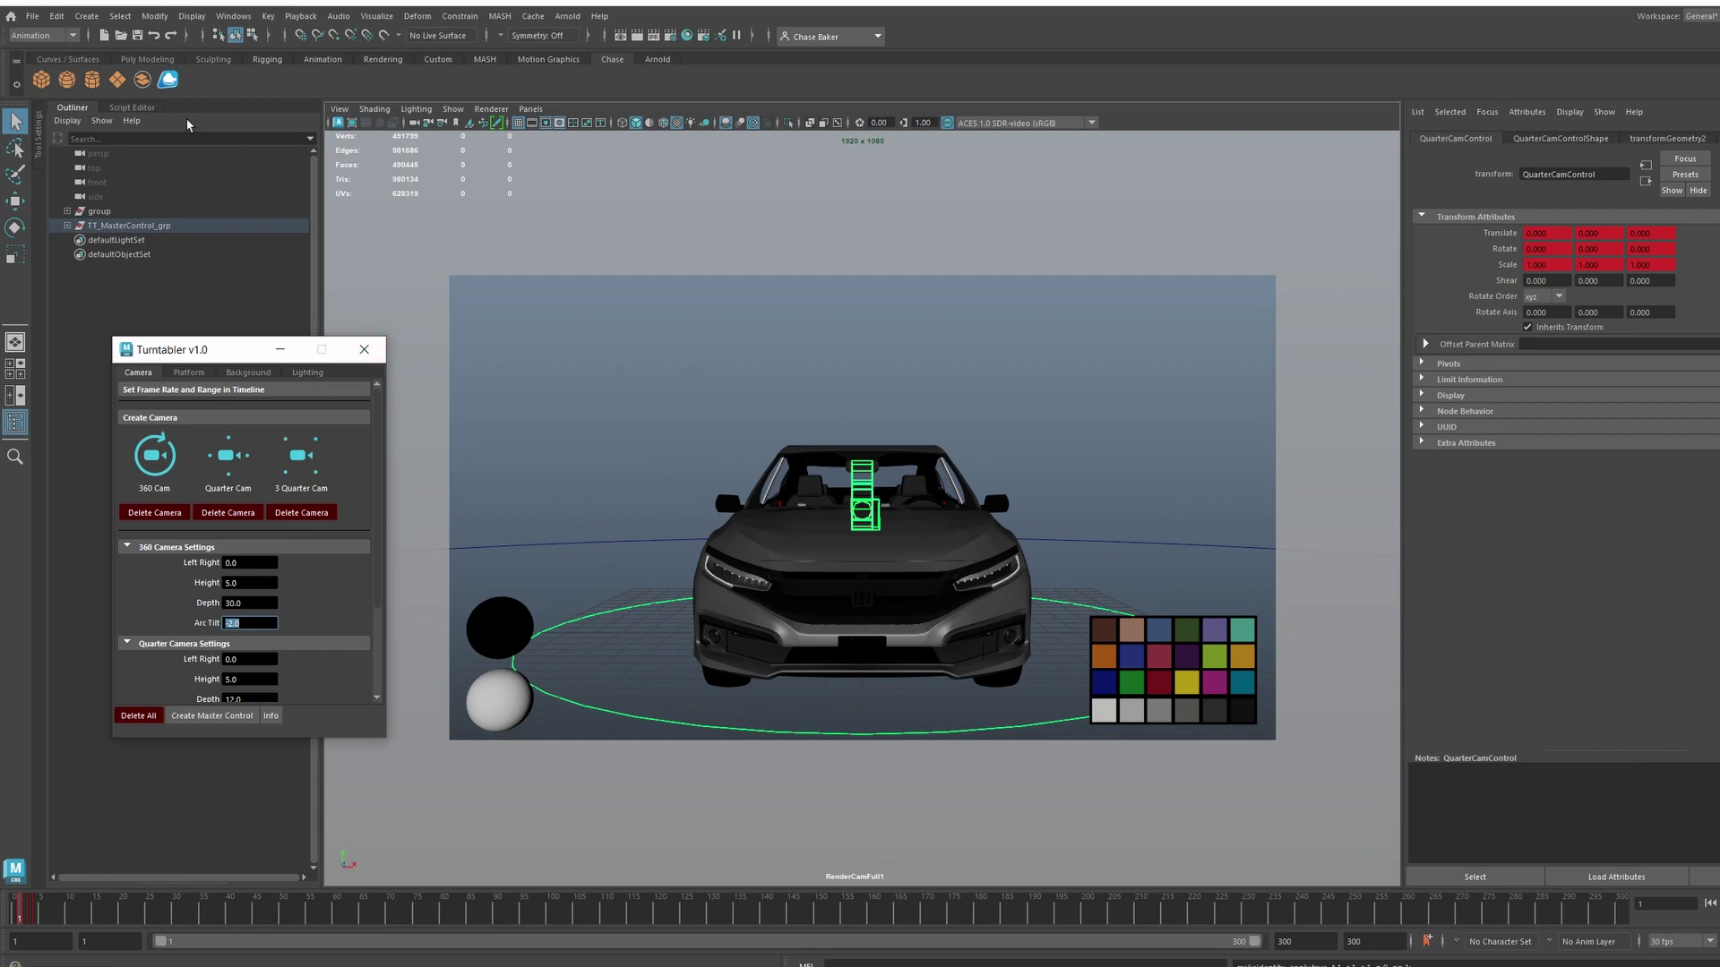
{"action": "left_click", "coordinate": [529, 110]}
{"action": "mouse_move", "coordinate": [591, 123]}
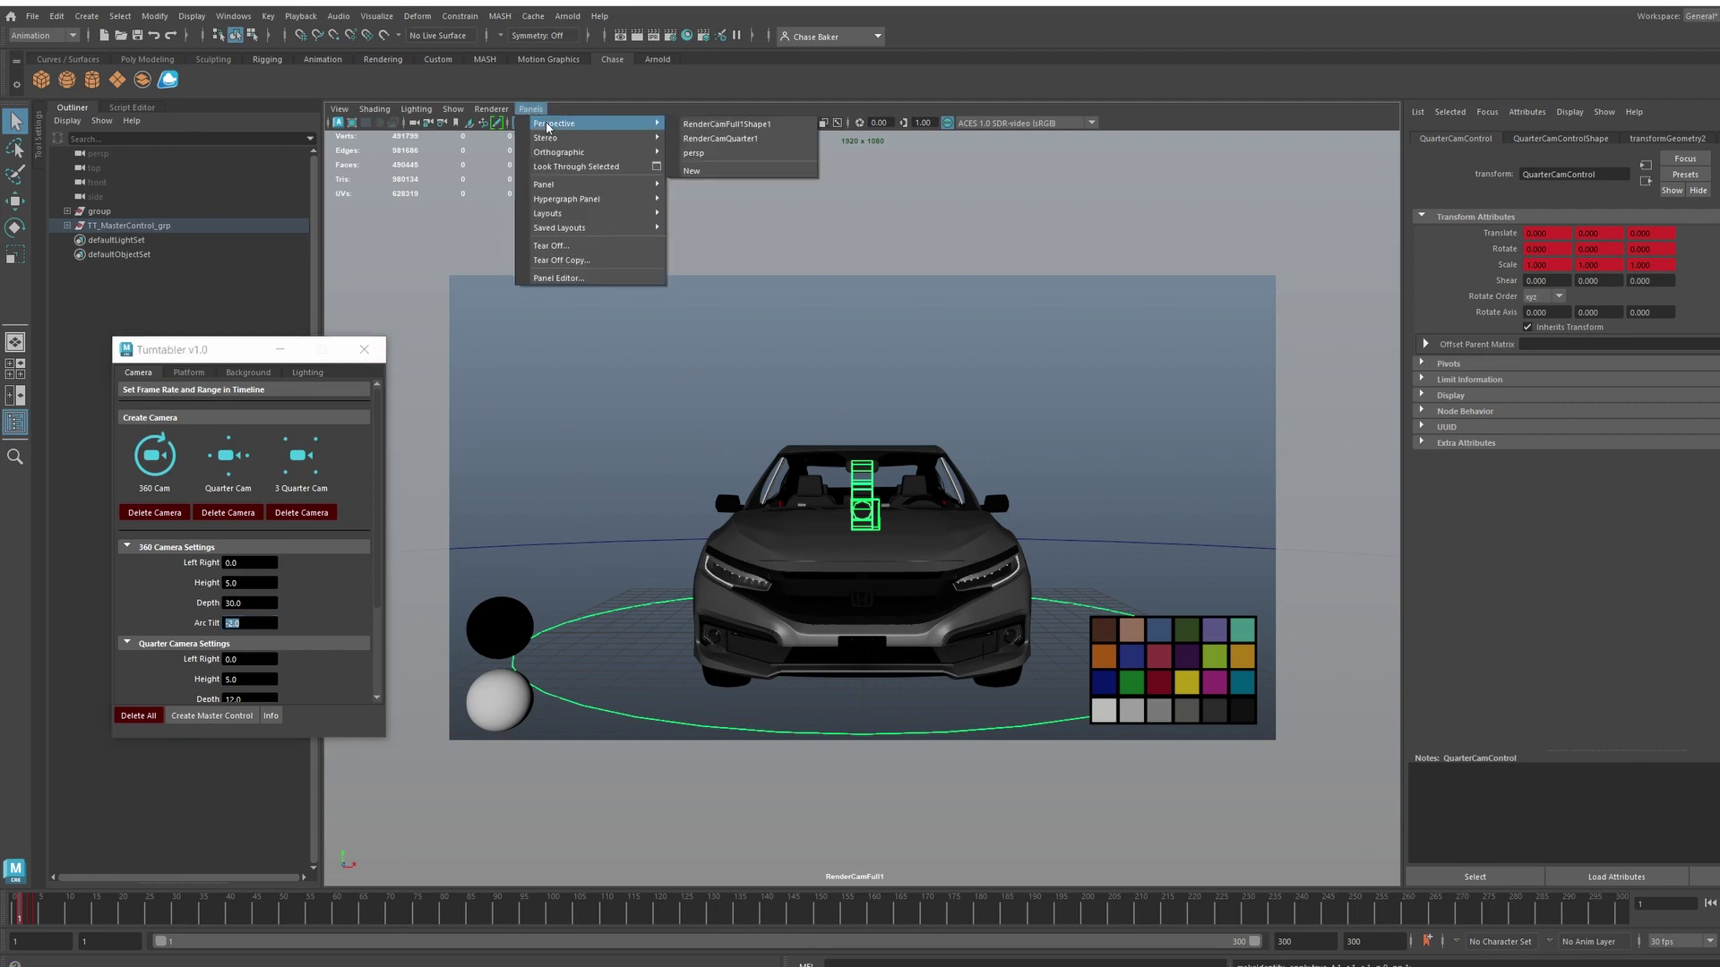
{"action": "left_click", "coordinate": [768, 137]}
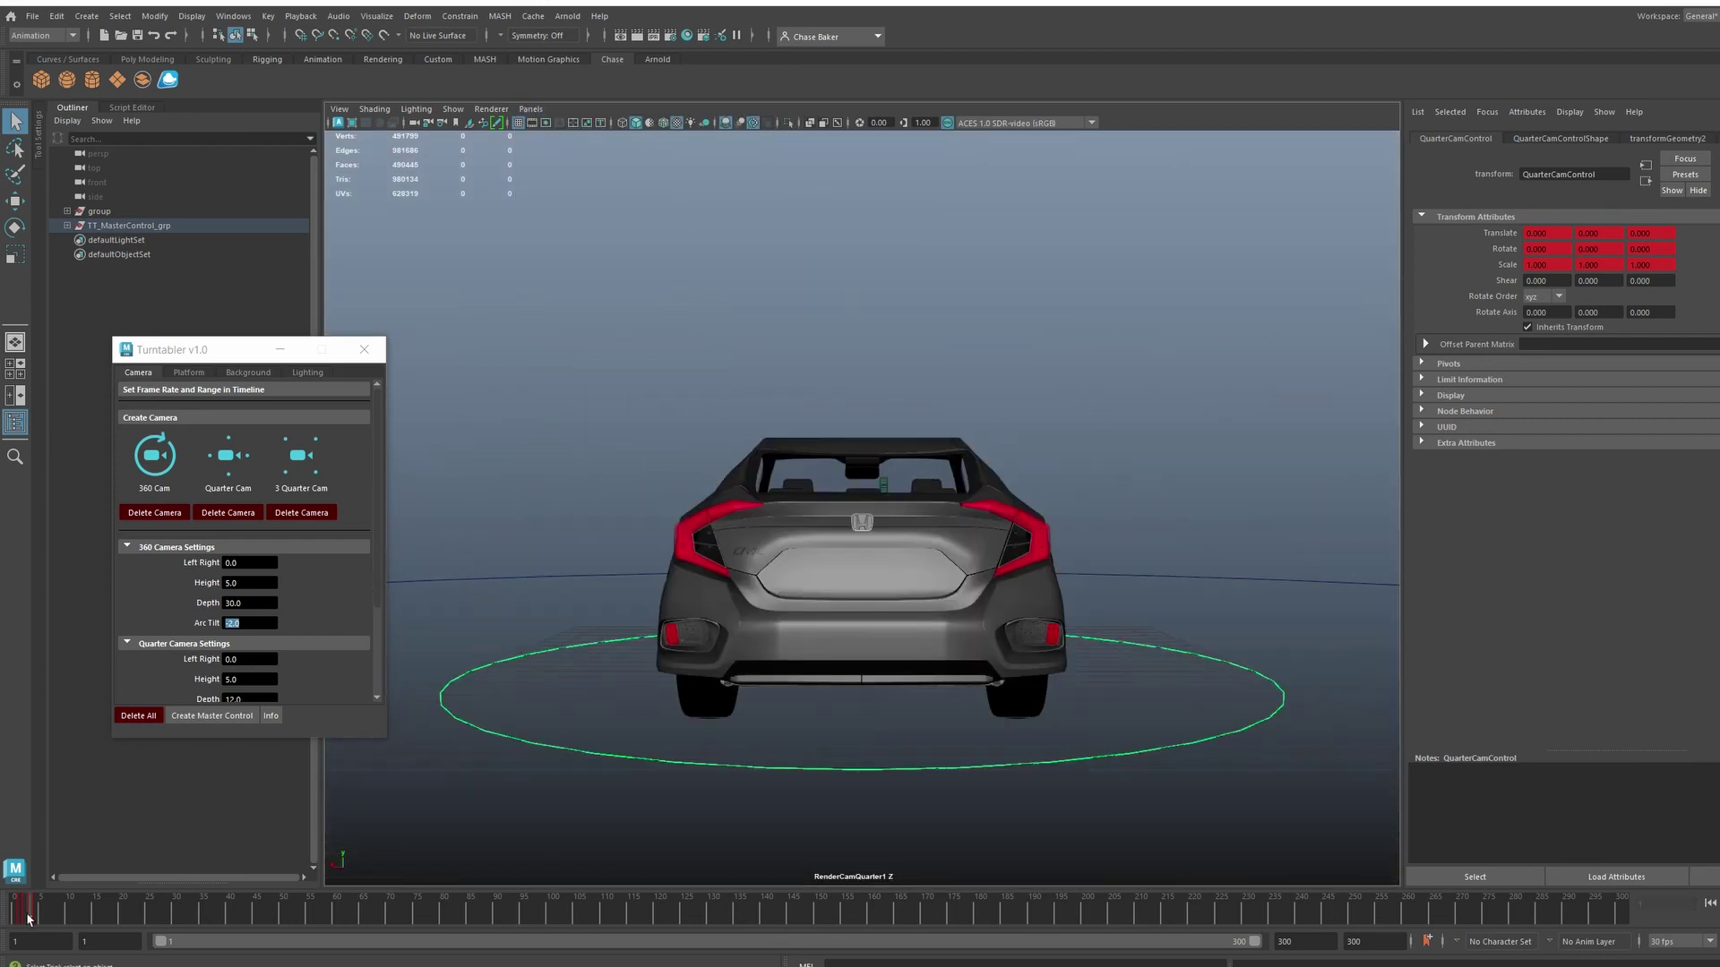
{"action": "left_click_drag", "start_coordinate": [34, 920], "coordinate": [18, 922]}
{"action": "left_click", "coordinate": [247, 512]}
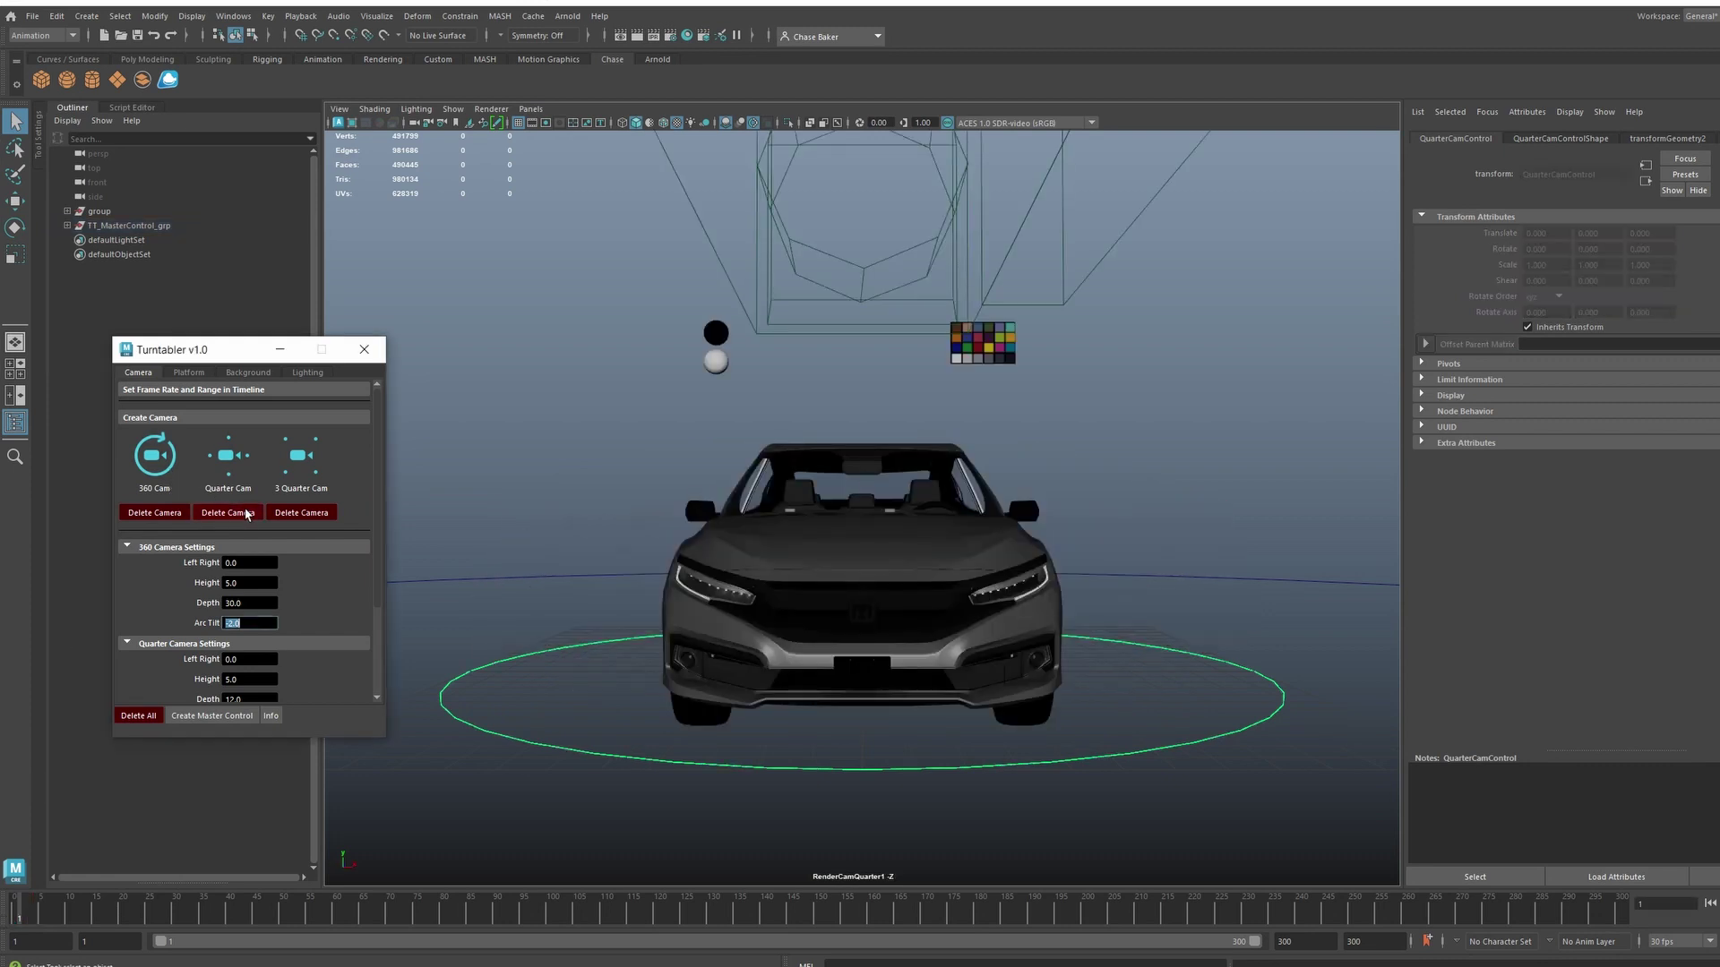
Step: Create the 3 Quarter Cam and check RenderCamThreeQuarter1 with the 1920x1080 resolution gate, then delete it
{"action": "left_click", "coordinate": [308, 453]}
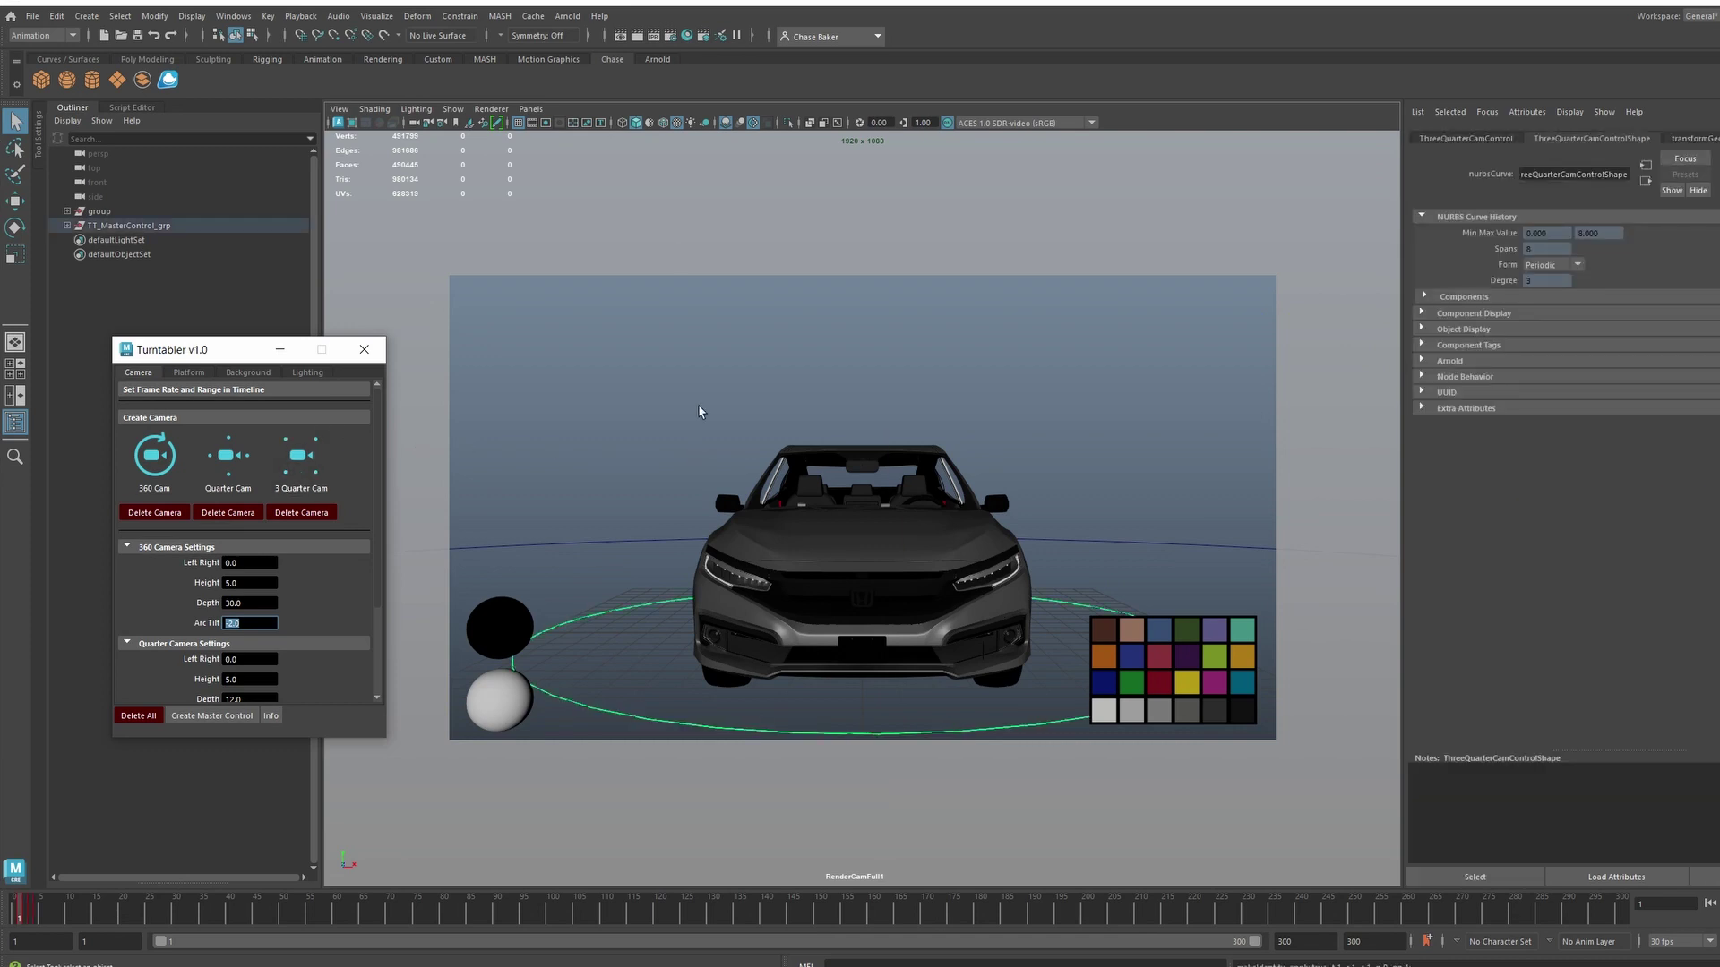
{"action": "left_click", "coordinate": [530, 109]}
{"action": "mouse_move", "coordinate": [627, 124]}
{"action": "left_click", "coordinate": [730, 138]}
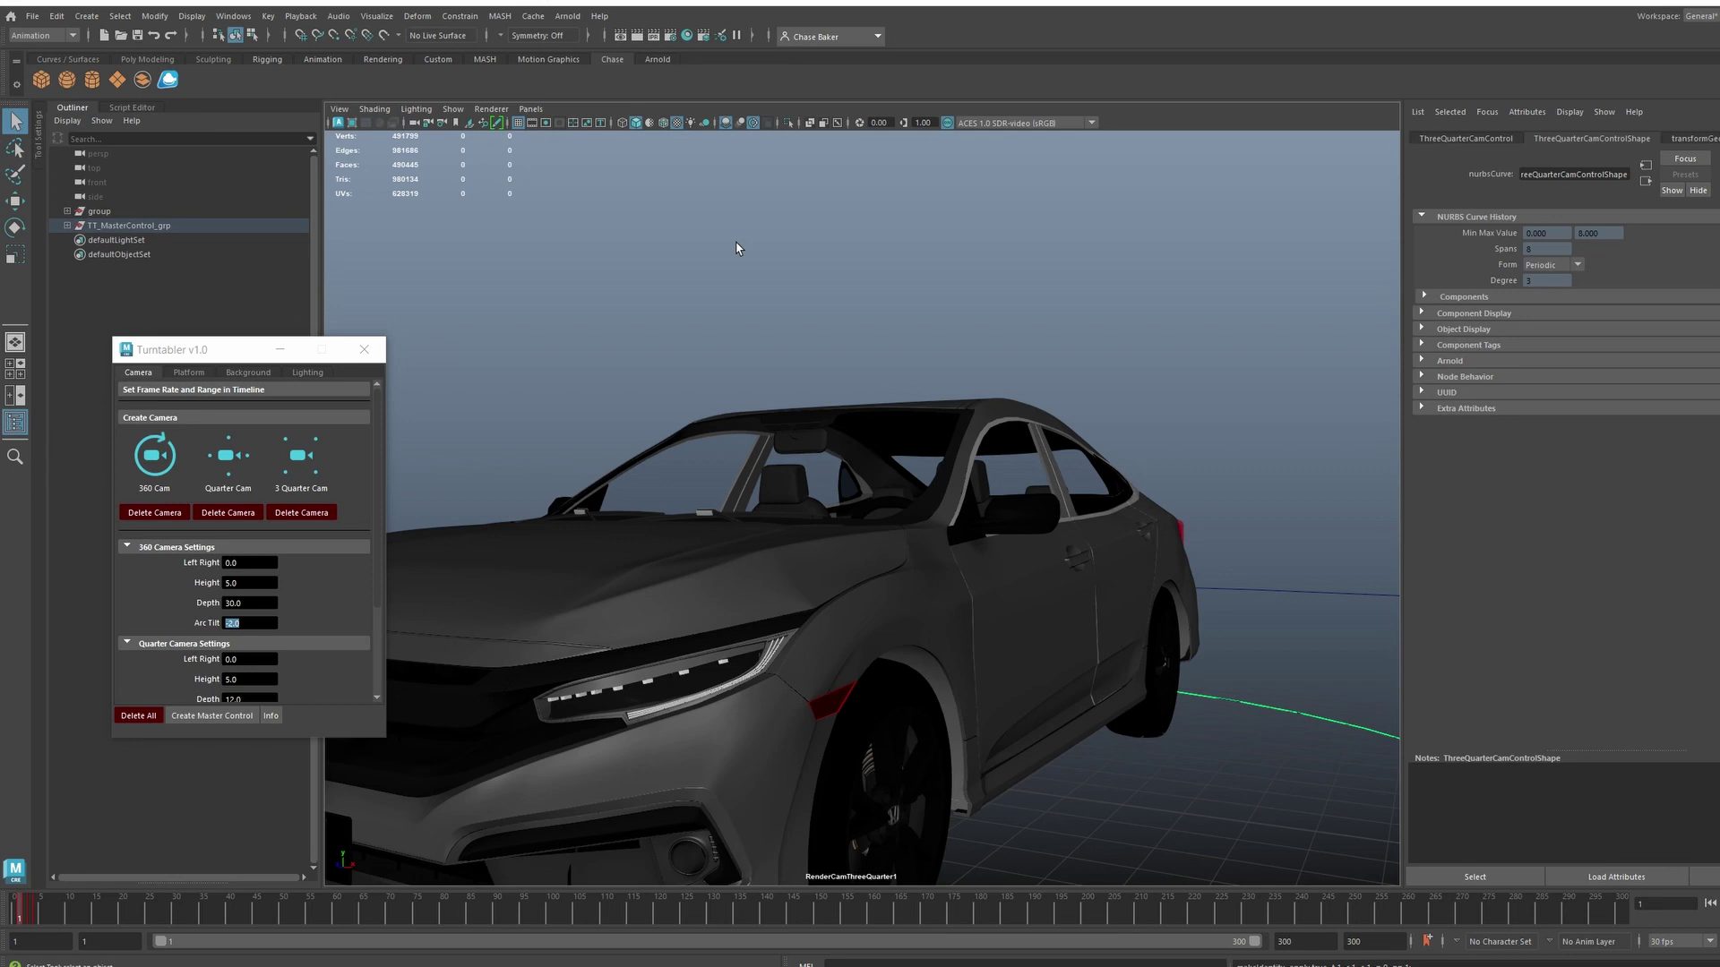
{"action": "left_click", "coordinate": [546, 122]}
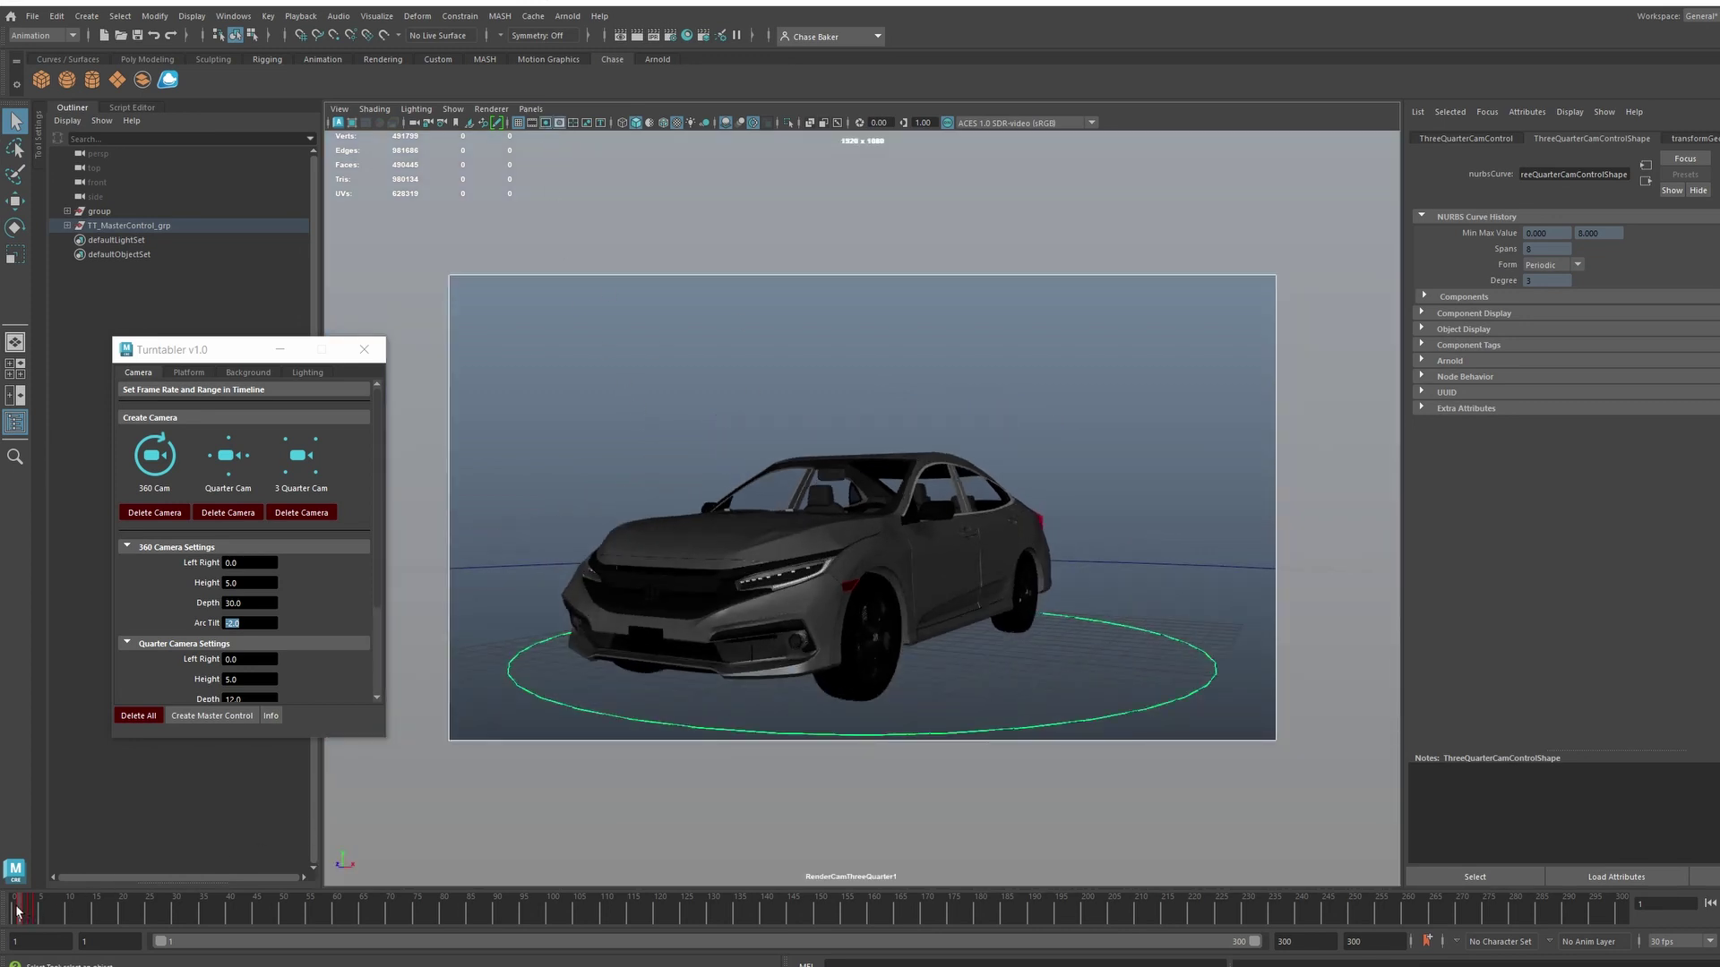
{"action": "mouse_move", "coordinate": [18, 910]}
{"action": "left_mouse_down"}
{"action": "mouse_move", "coordinate": [36, 914]}
{"action": "mouse_move", "coordinate": [16, 912]}
{"action": "left_mouse_up"}
{"action": "left_click", "coordinate": [309, 514]}
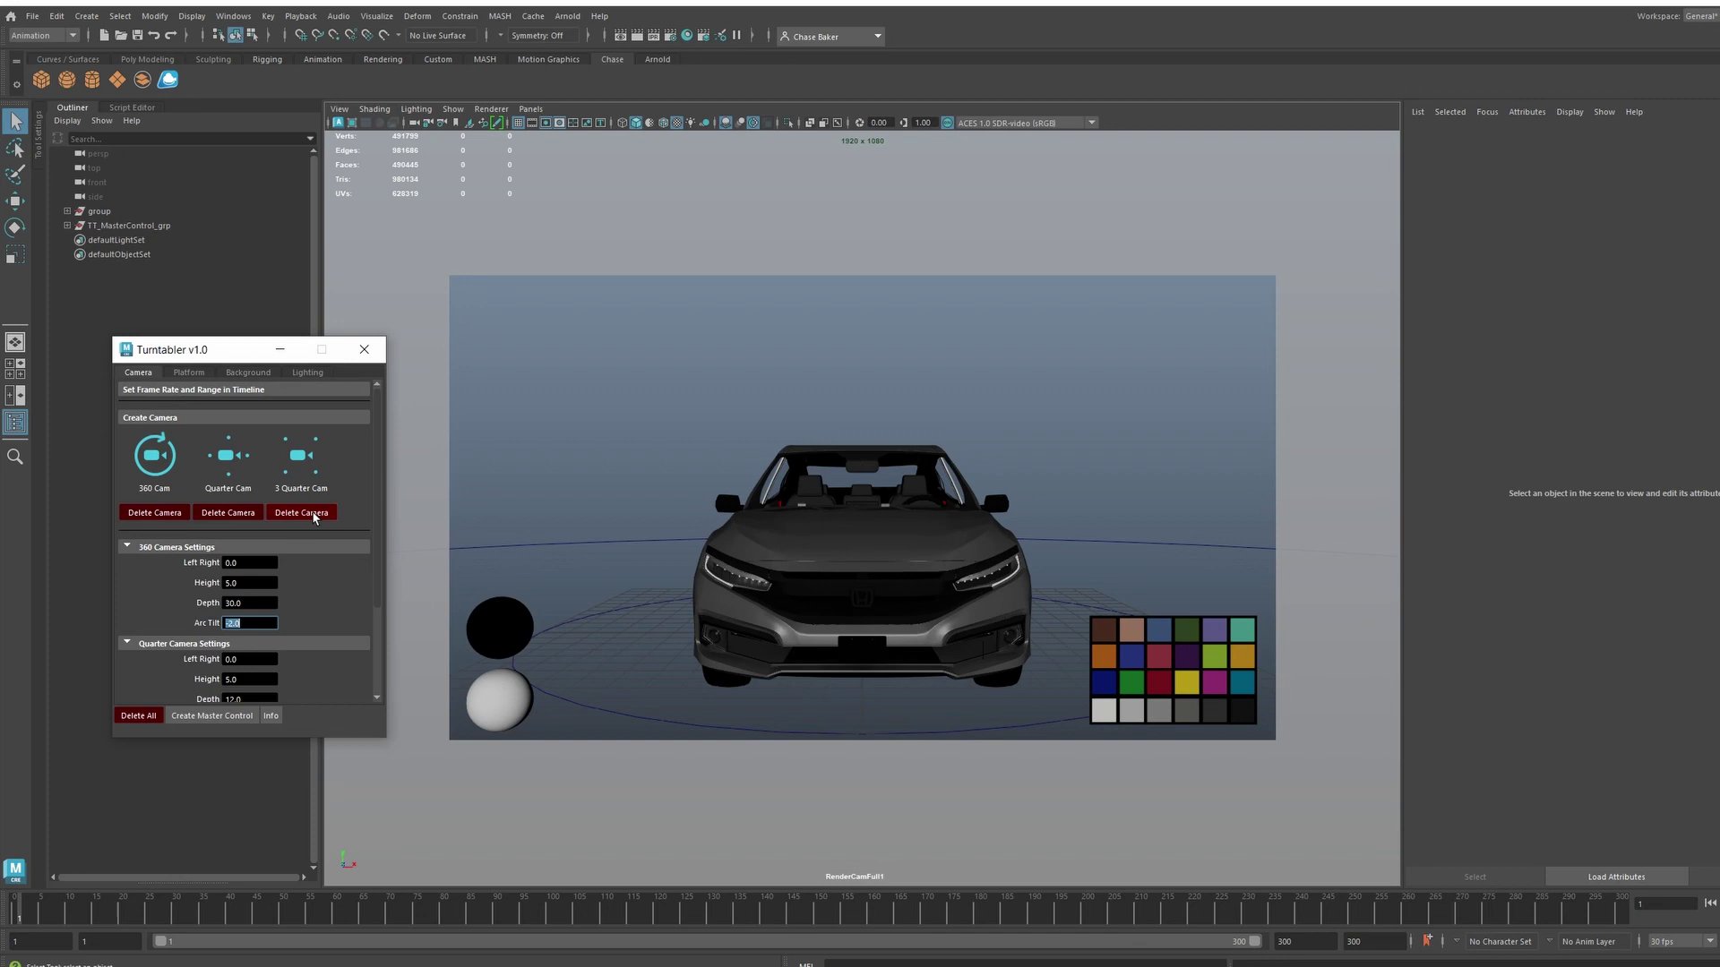
Step: Bring up Turntabler's Platform tab to show the Standard Platform option
{"action": "scroll", "coordinate": [326, 610], "scroll_direction": "down", "scroll_amount": 1}
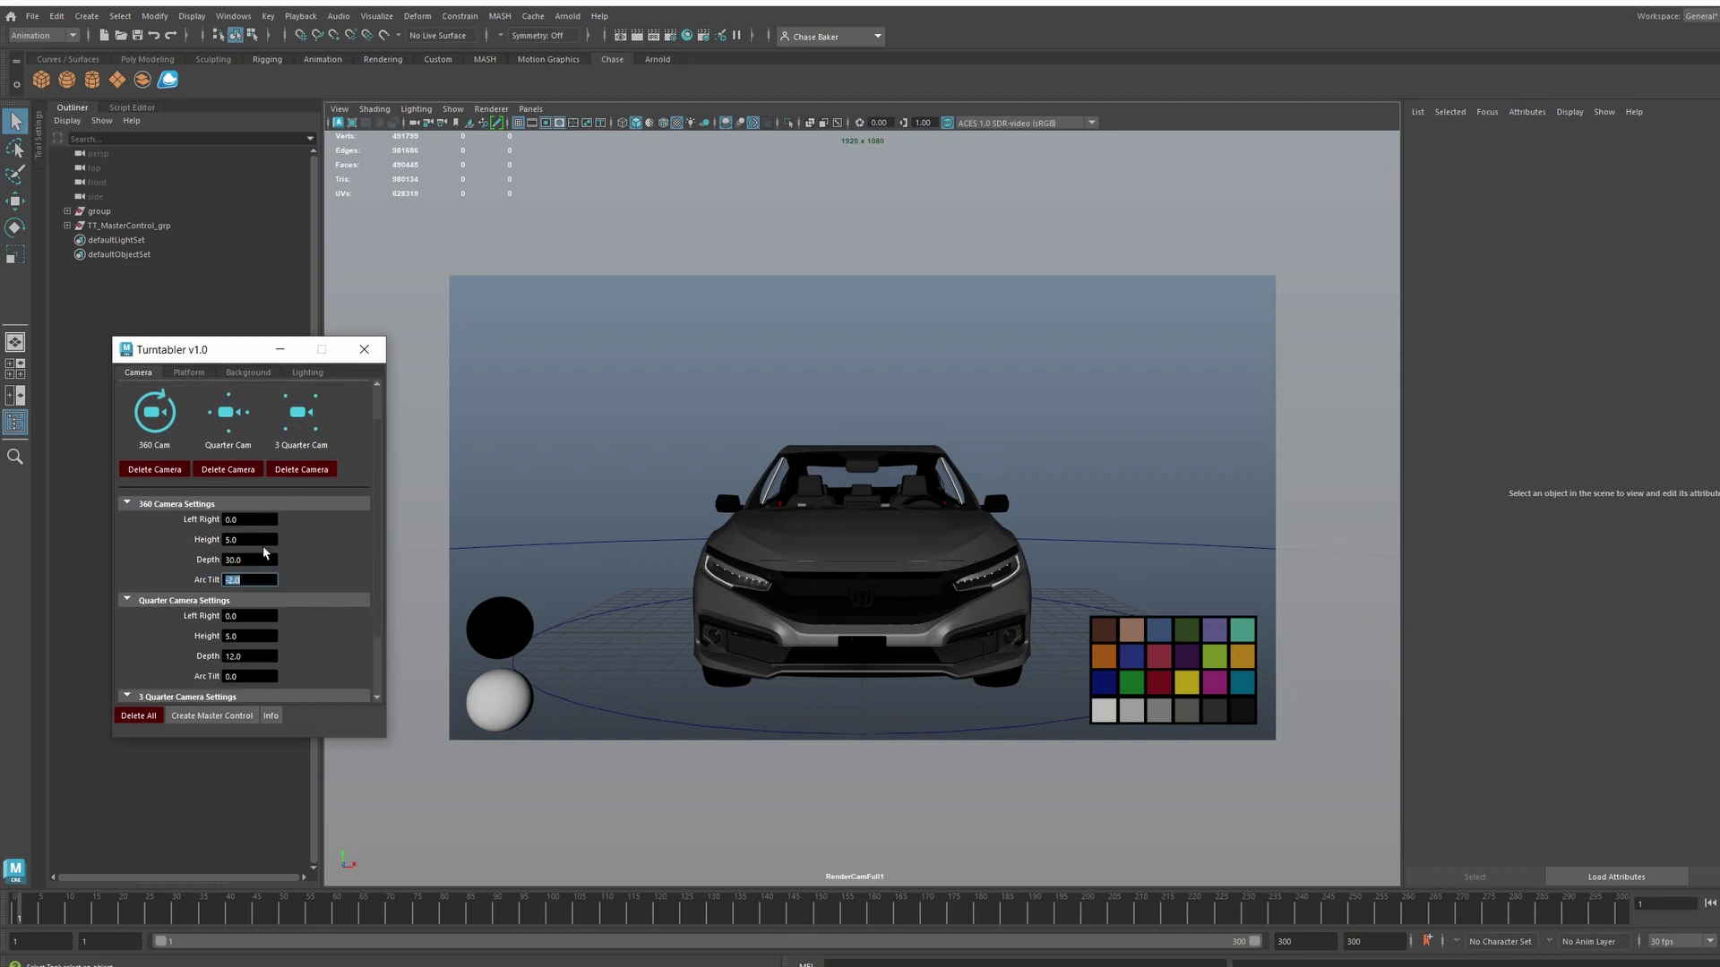
{"action": "scroll", "coordinate": [262, 577], "scroll_direction": "down", "scroll_amount": 2}
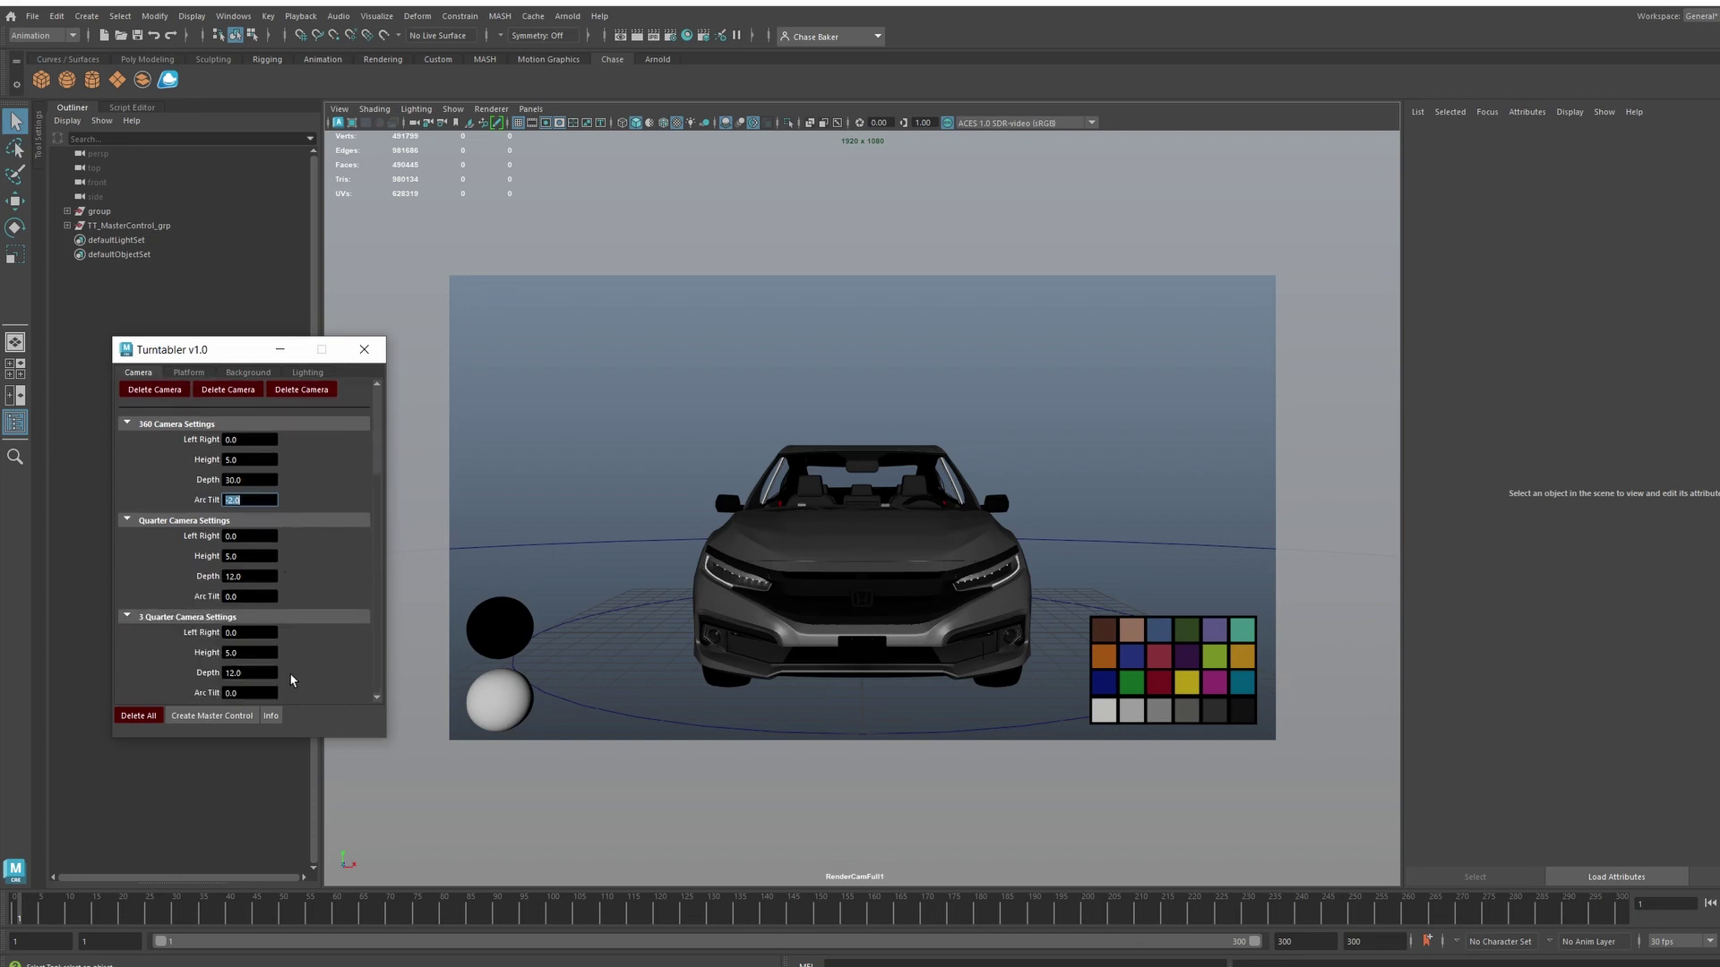
{"action": "scroll", "coordinate": [305, 675], "scroll_direction": "up", "scroll_amount": 3}
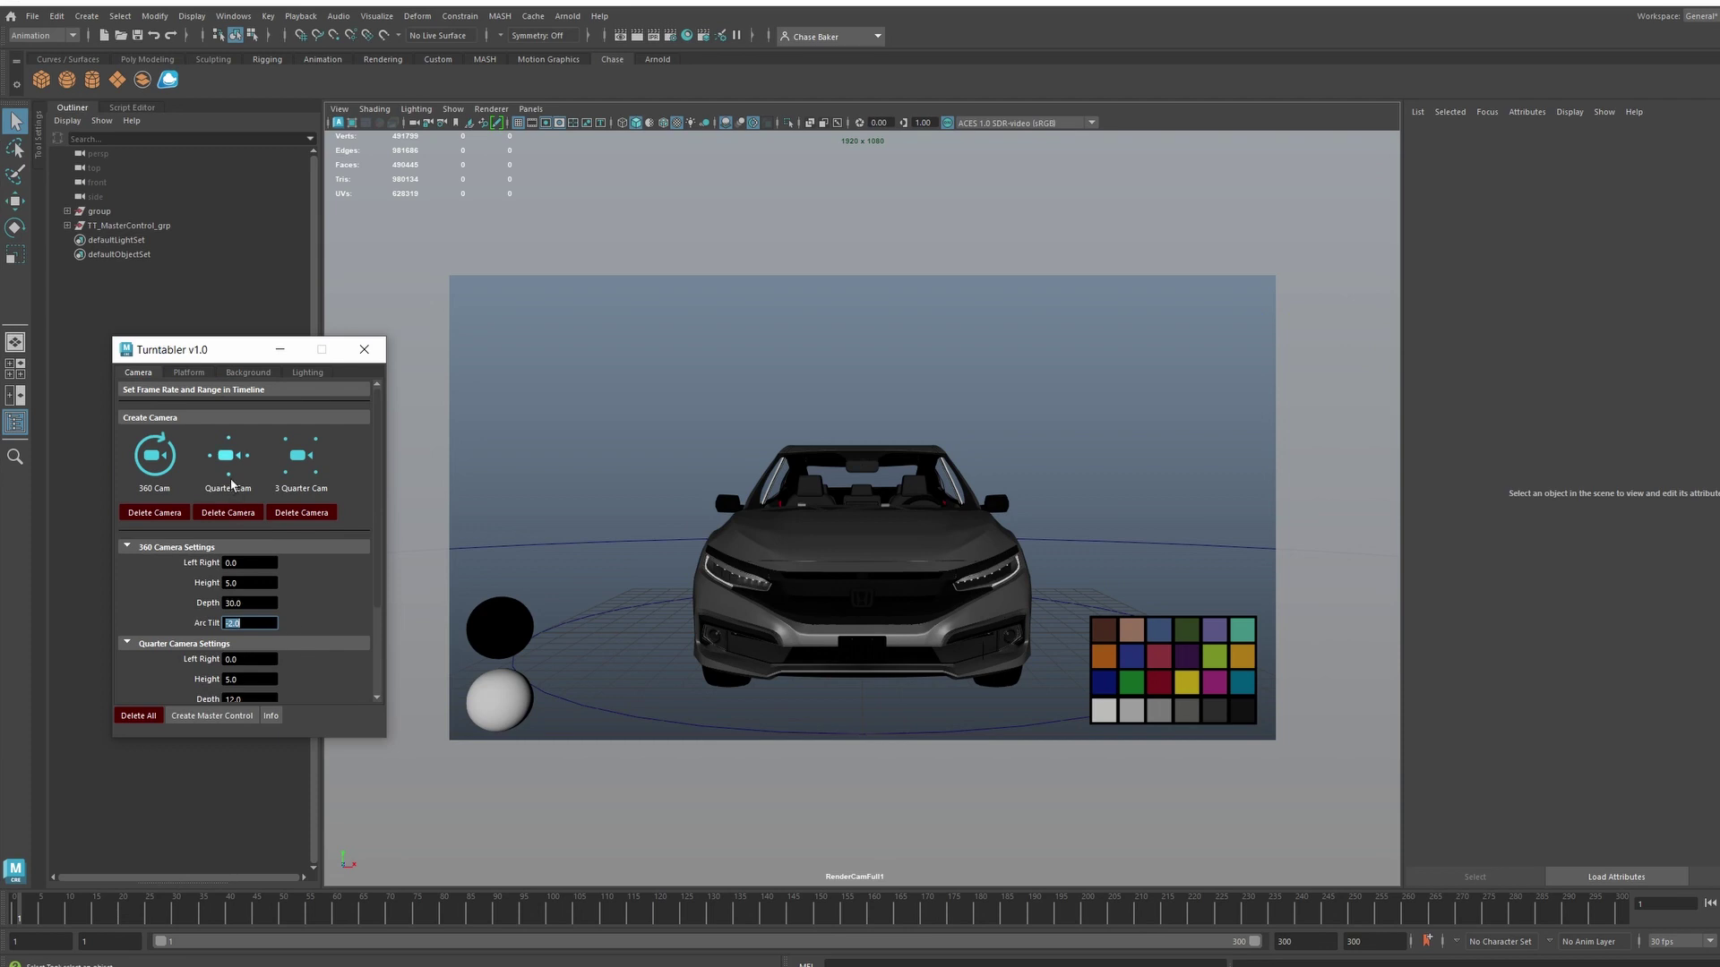
{"action": "left_click", "coordinate": [189, 373]}
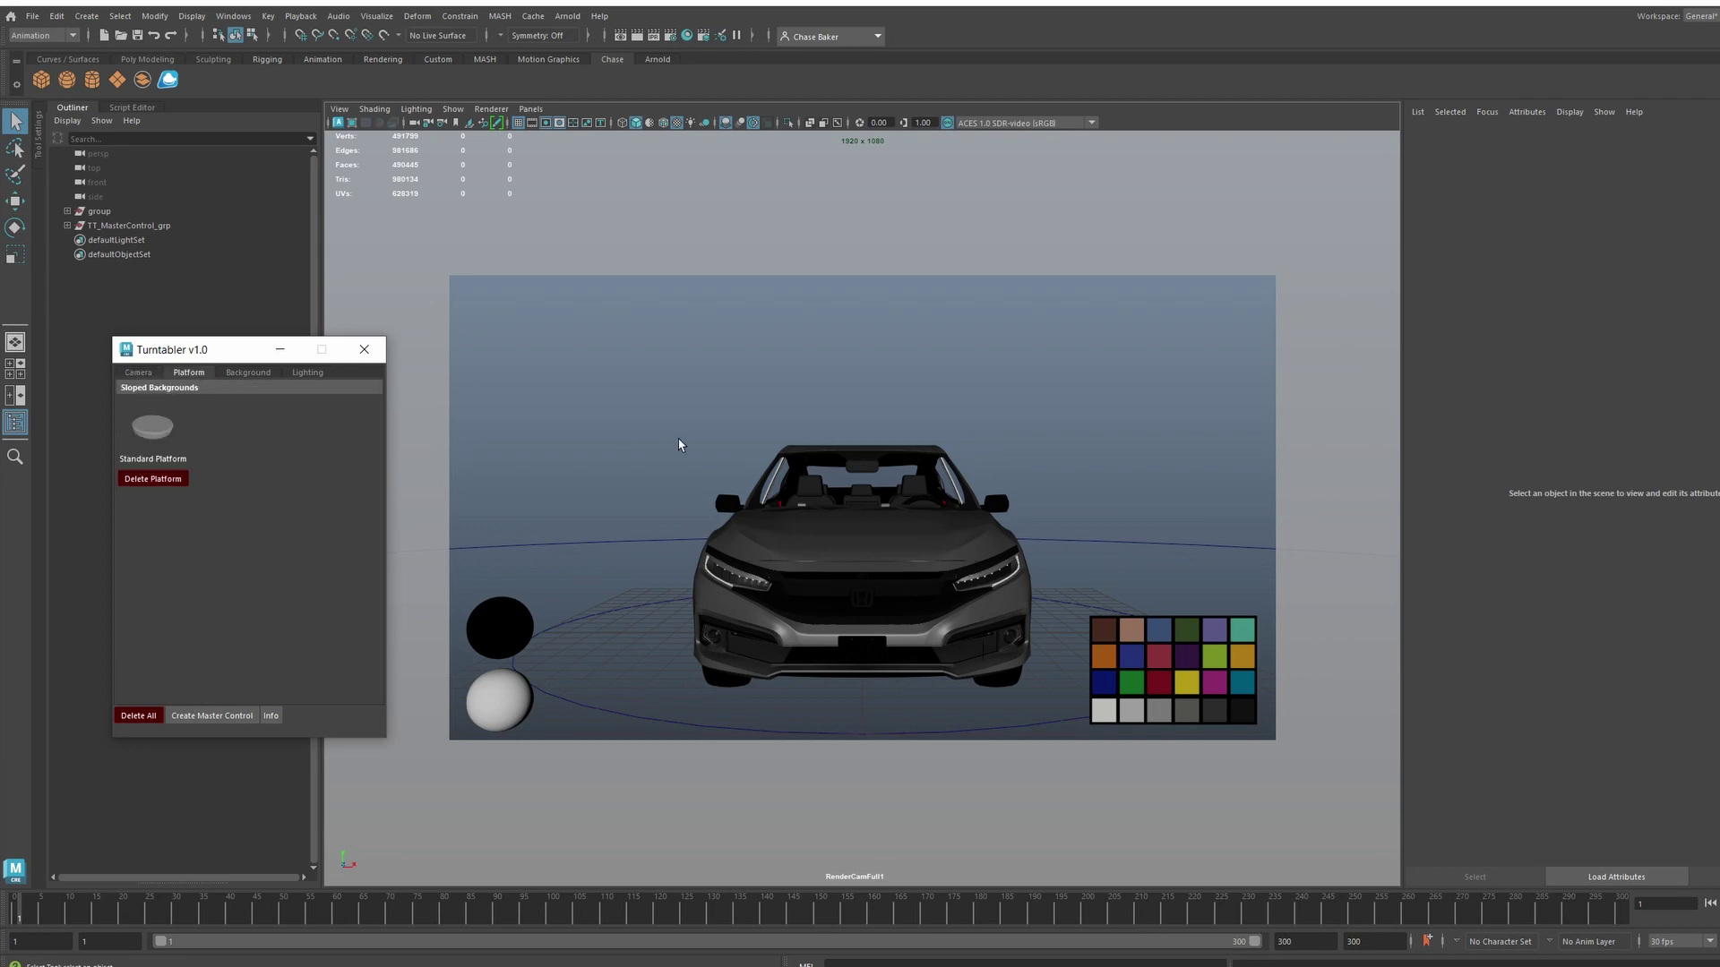
Step: Add a Standard Platform, scale it to 1.404 and lower it to Translate Y -1.344
{"action": "left_click", "coordinate": [165, 433]}
{"action": "key", "text": "r"}
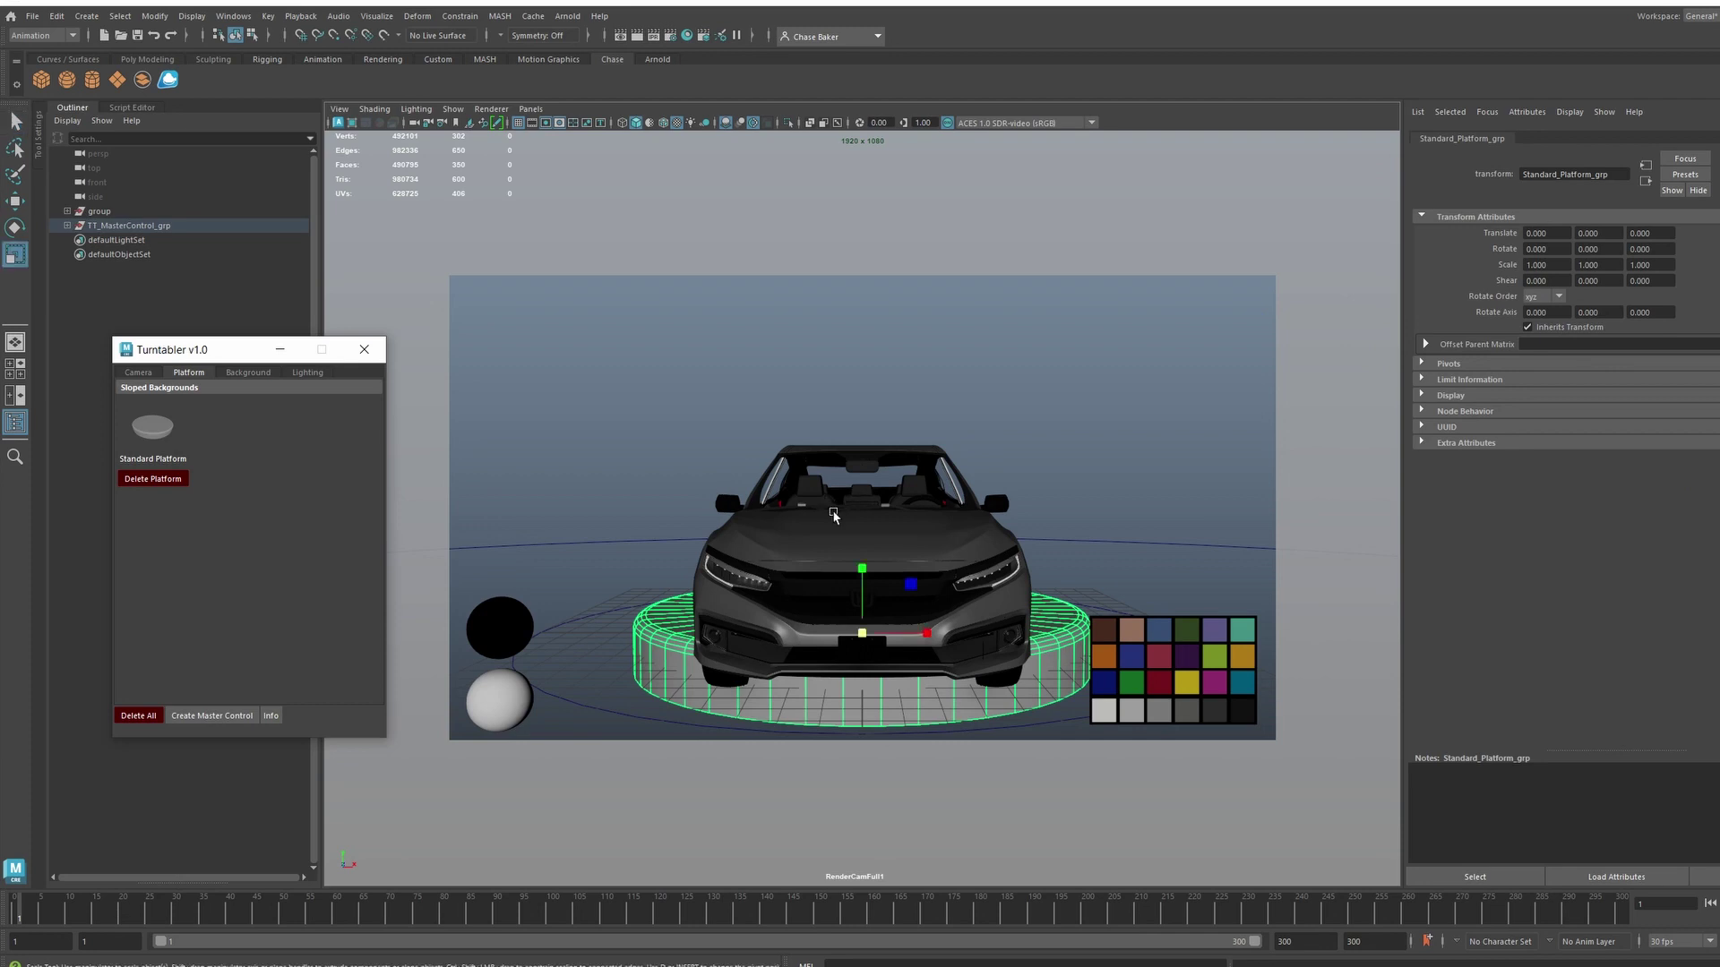
{"action": "left_click_drag", "start_coordinate": [862, 633], "coordinate": [990, 638]}
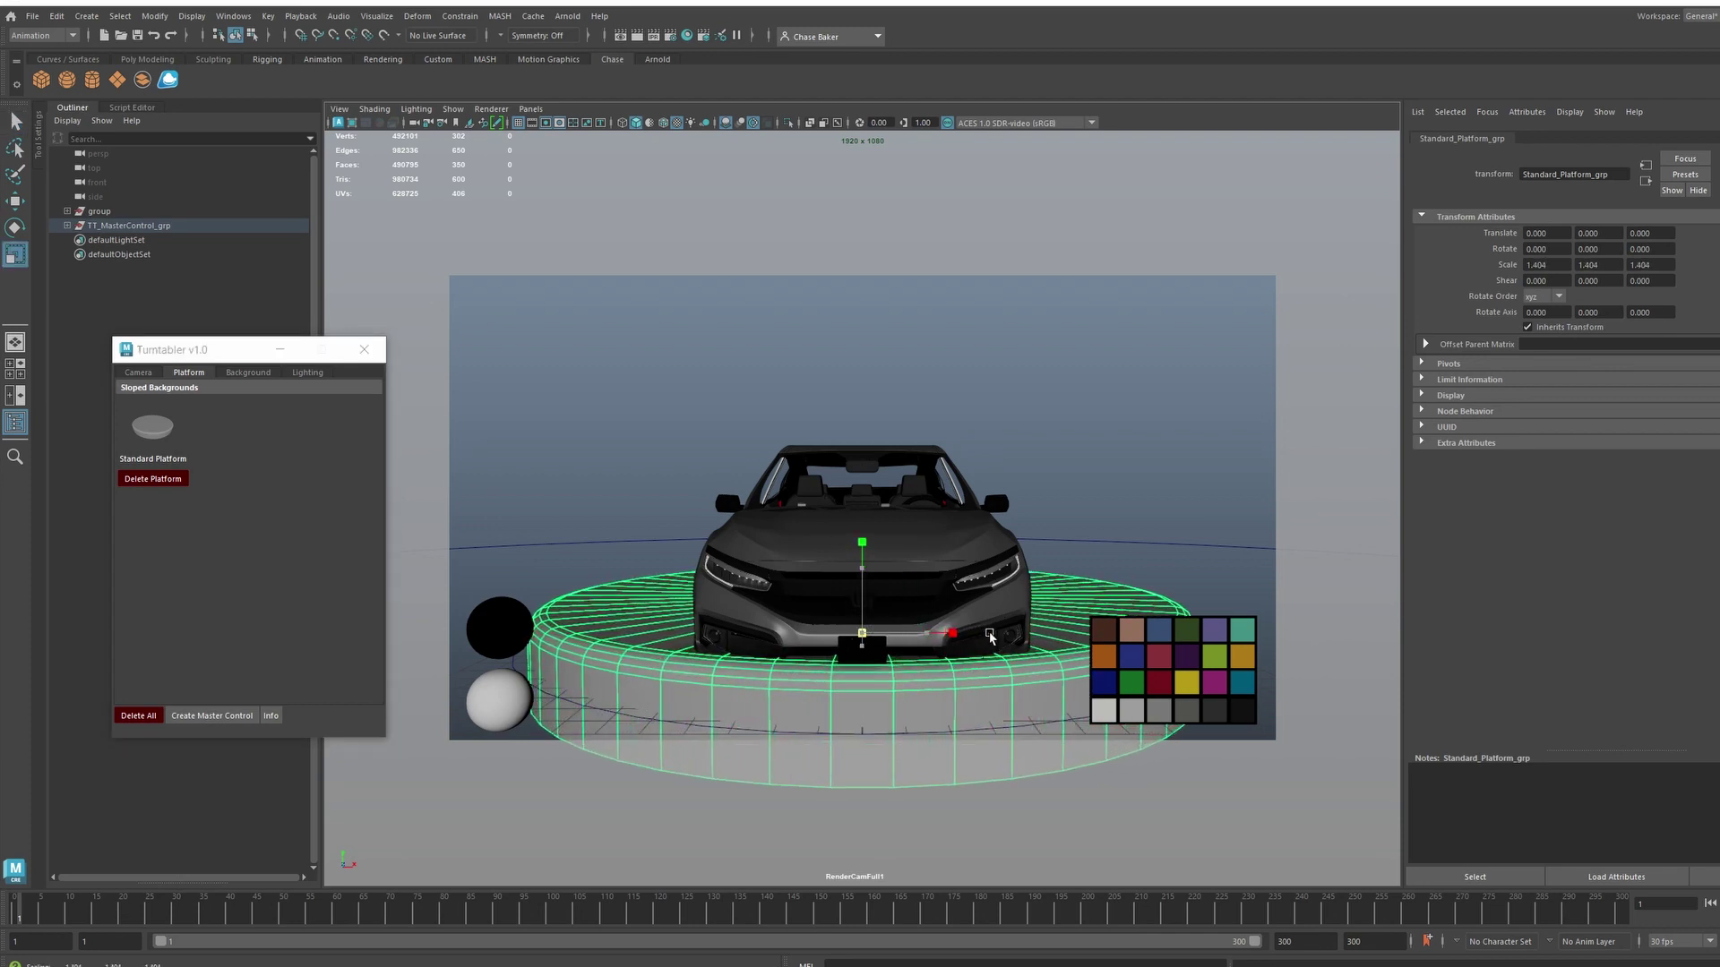
{"action": "key", "text": "w"}
{"action": "left_click_drag", "start_coordinate": [875, 568], "coordinate": [876, 602]}
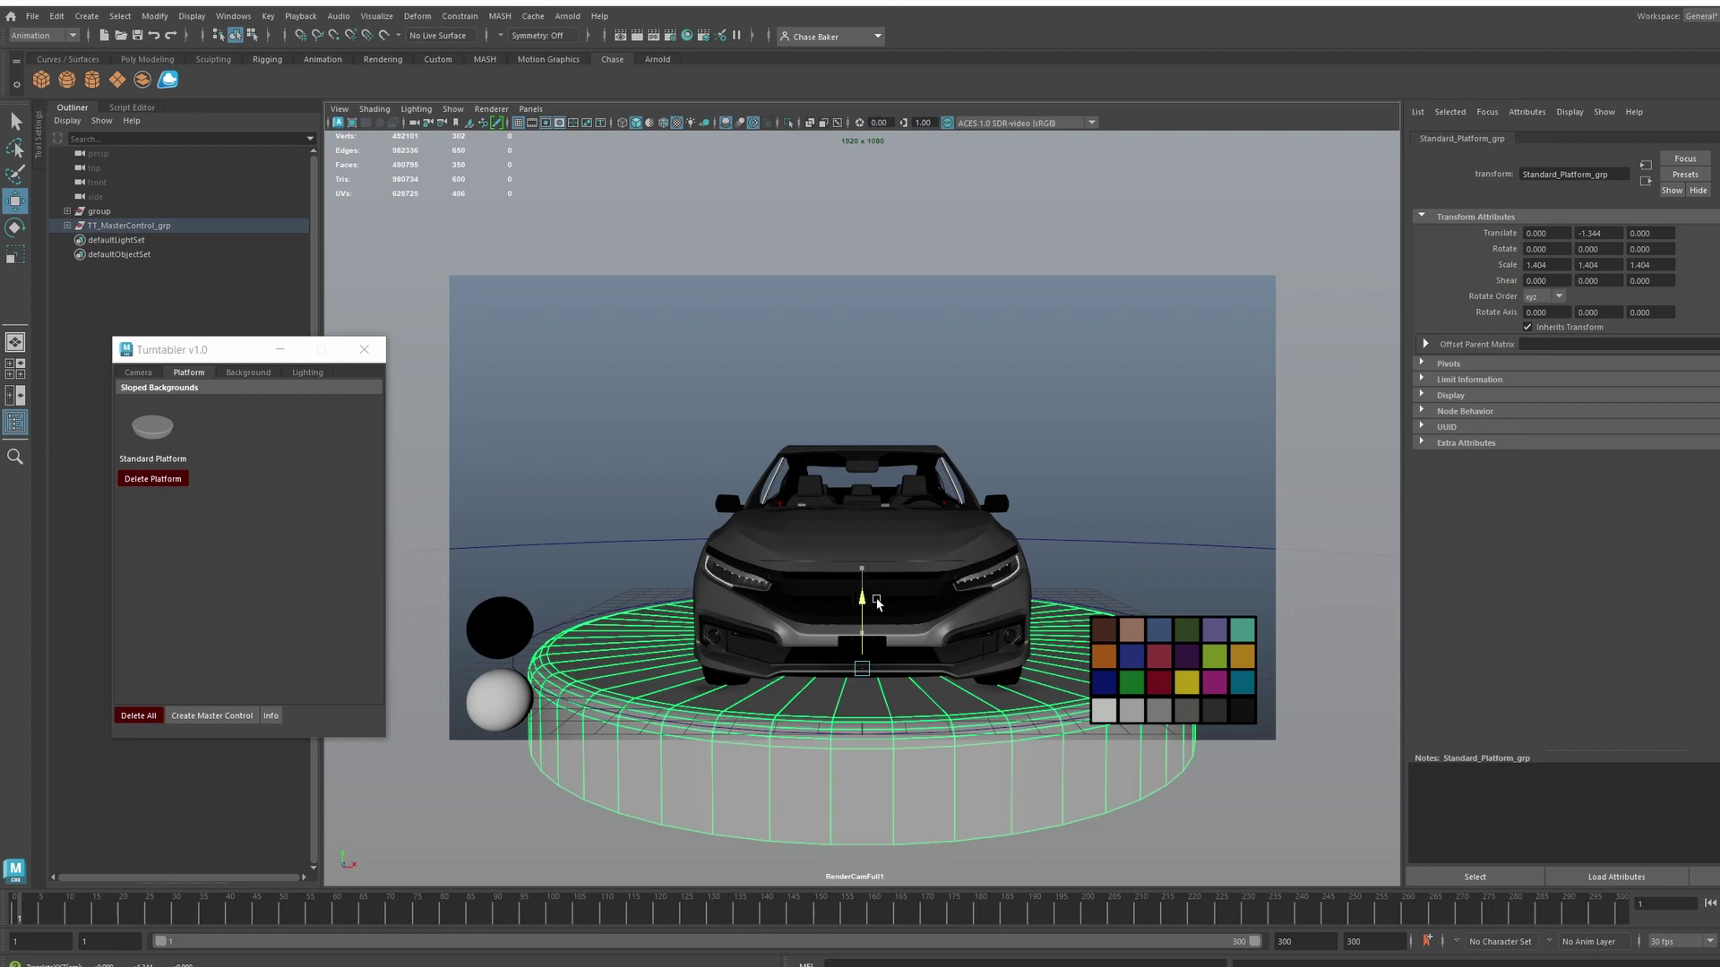
{"action": "left_click", "coordinate": [602, 532]}
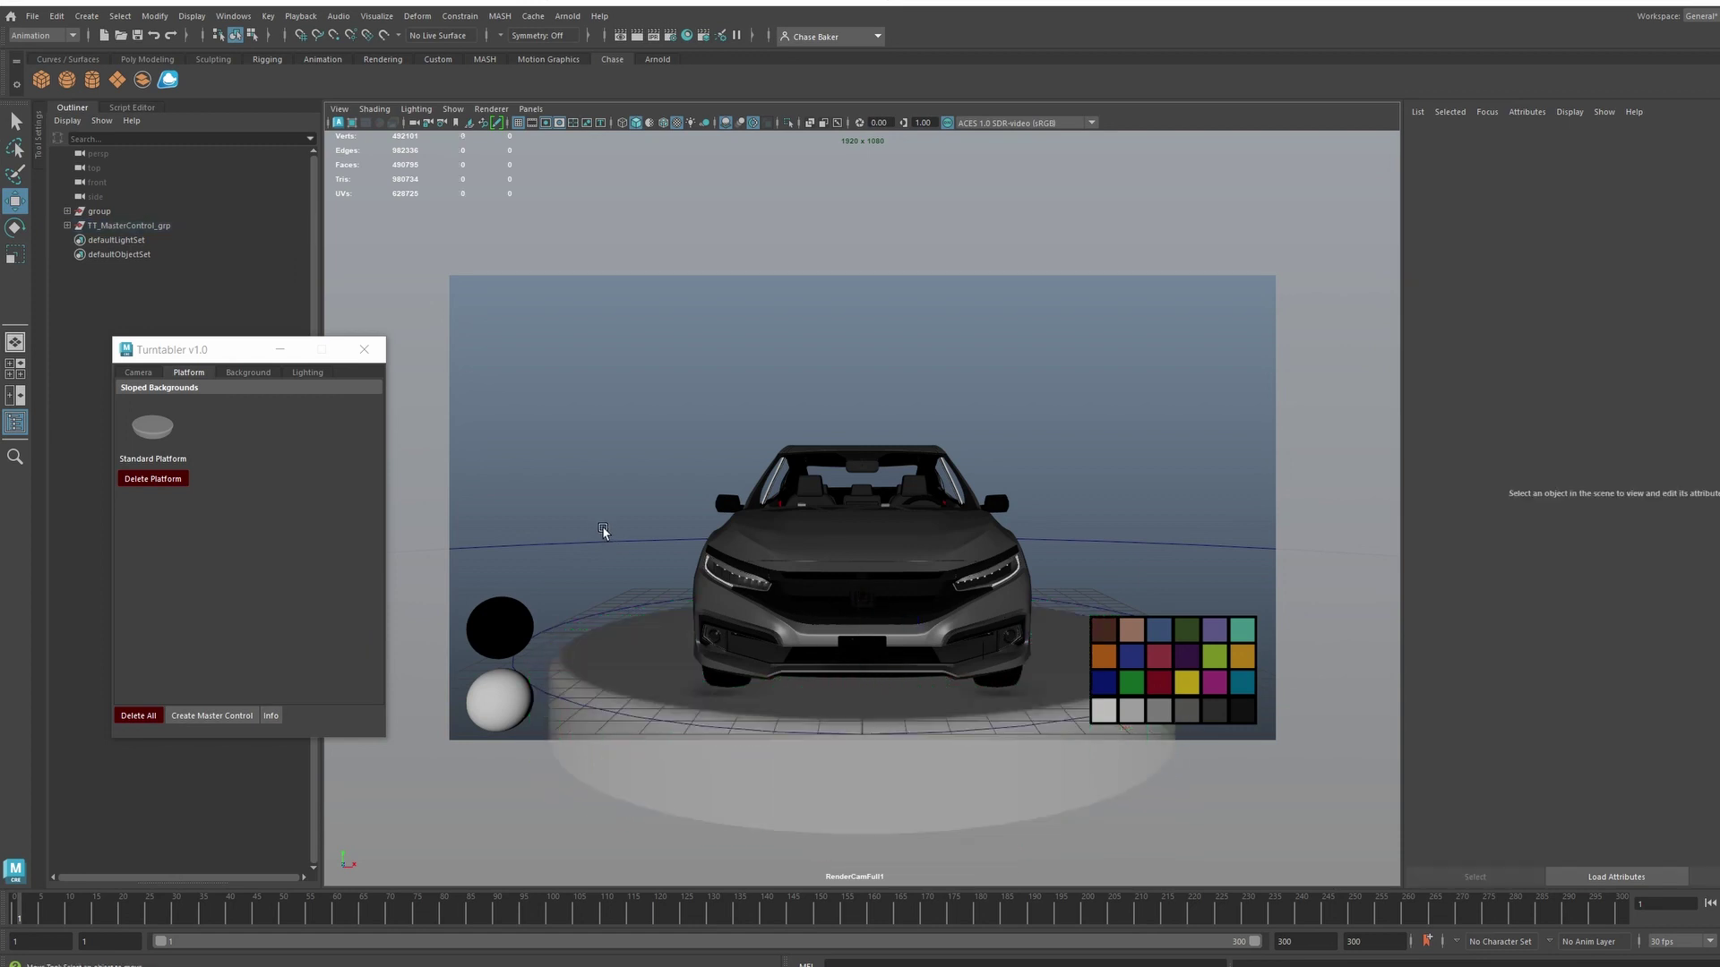
Step: In the Background tab, try the 1 Side Slope and Bowl Slope backdrops, then delete both
{"action": "key", "text": "q"}
{"action": "left_click", "coordinate": [248, 372]}
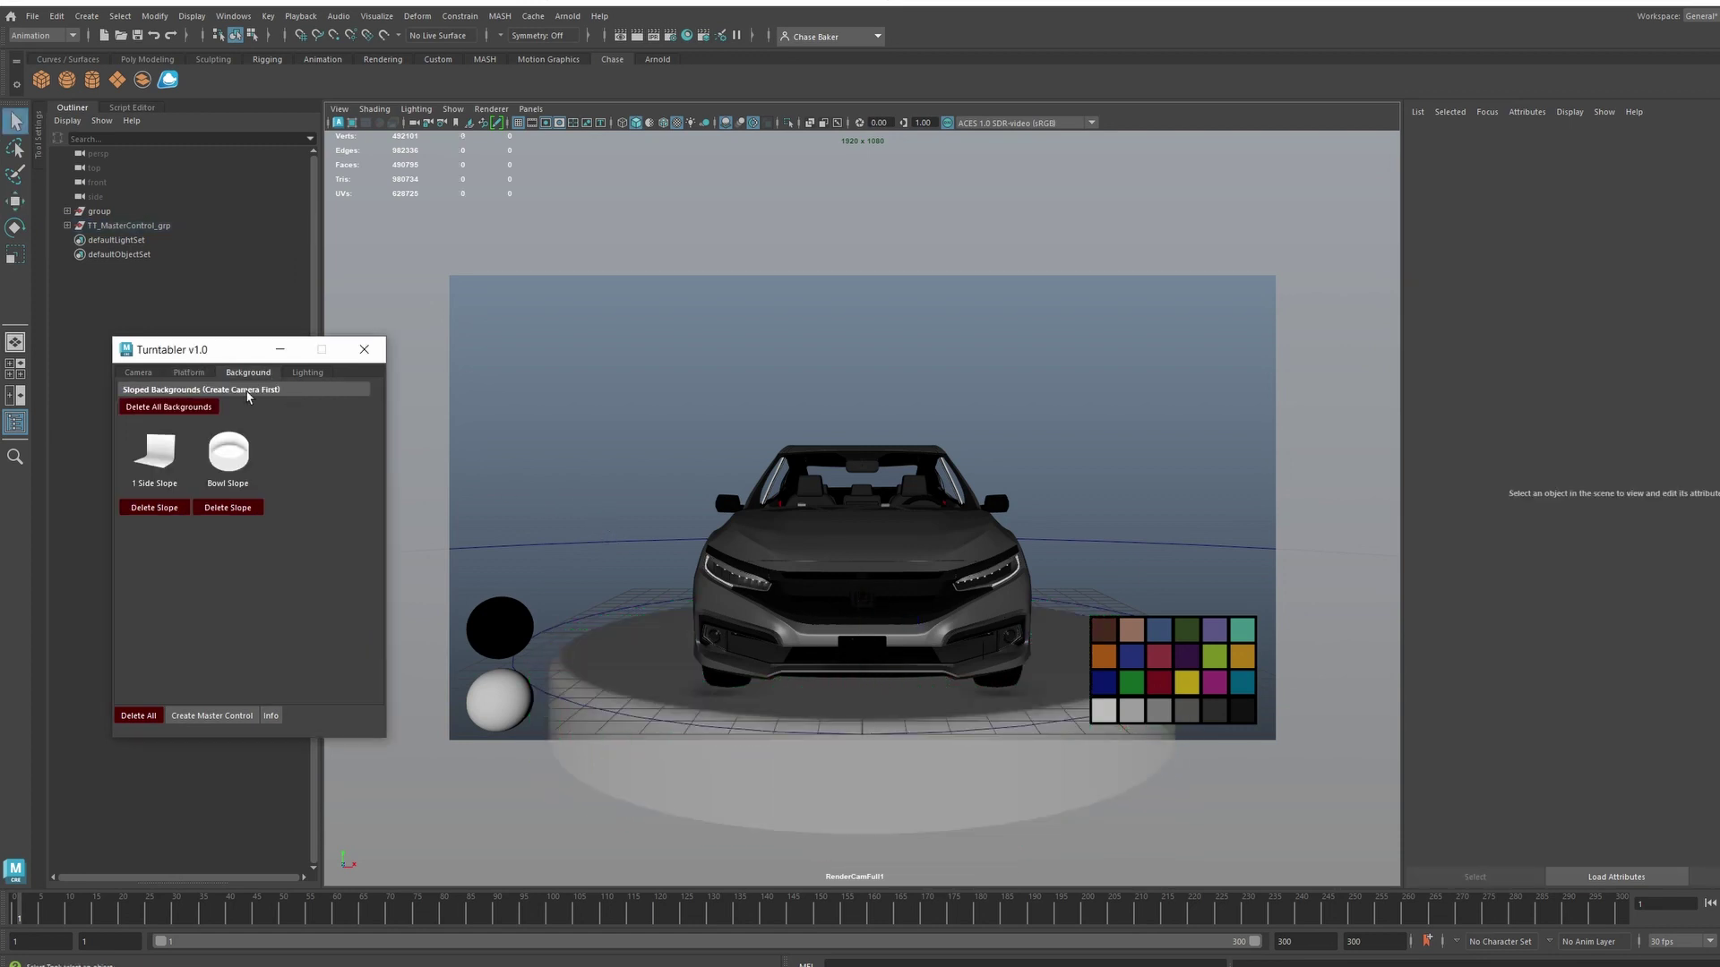
{"action": "left_click", "coordinate": [153, 455]}
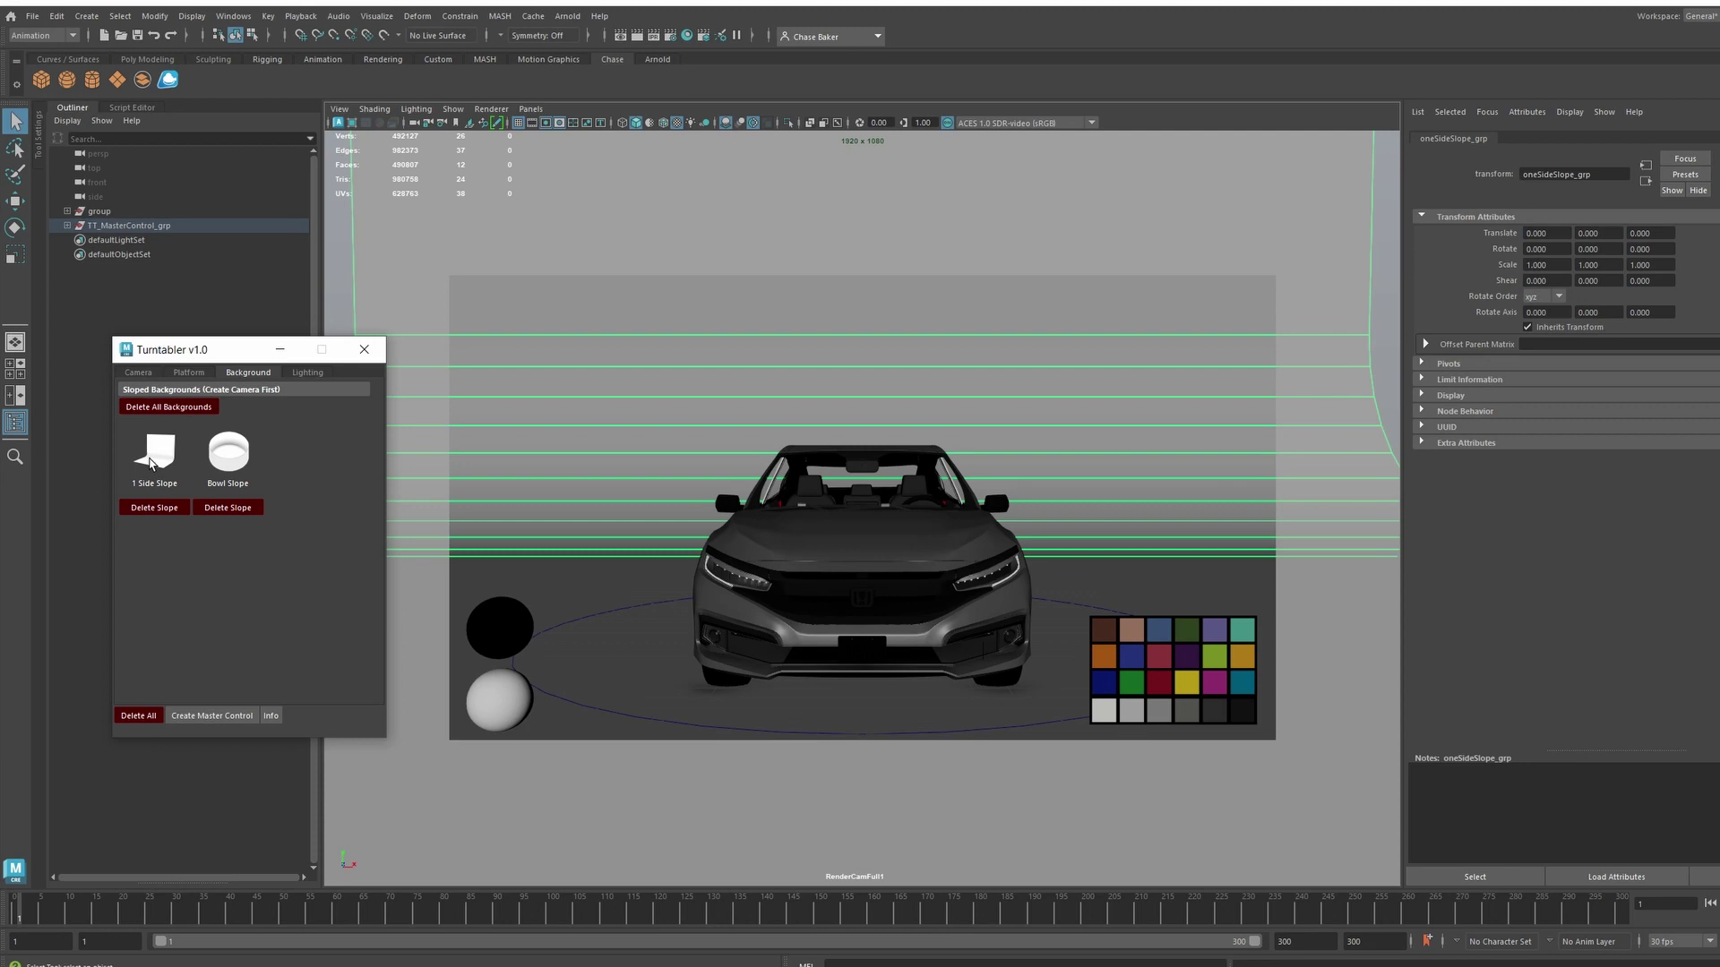
{"action": "left_click", "coordinate": [229, 453]}
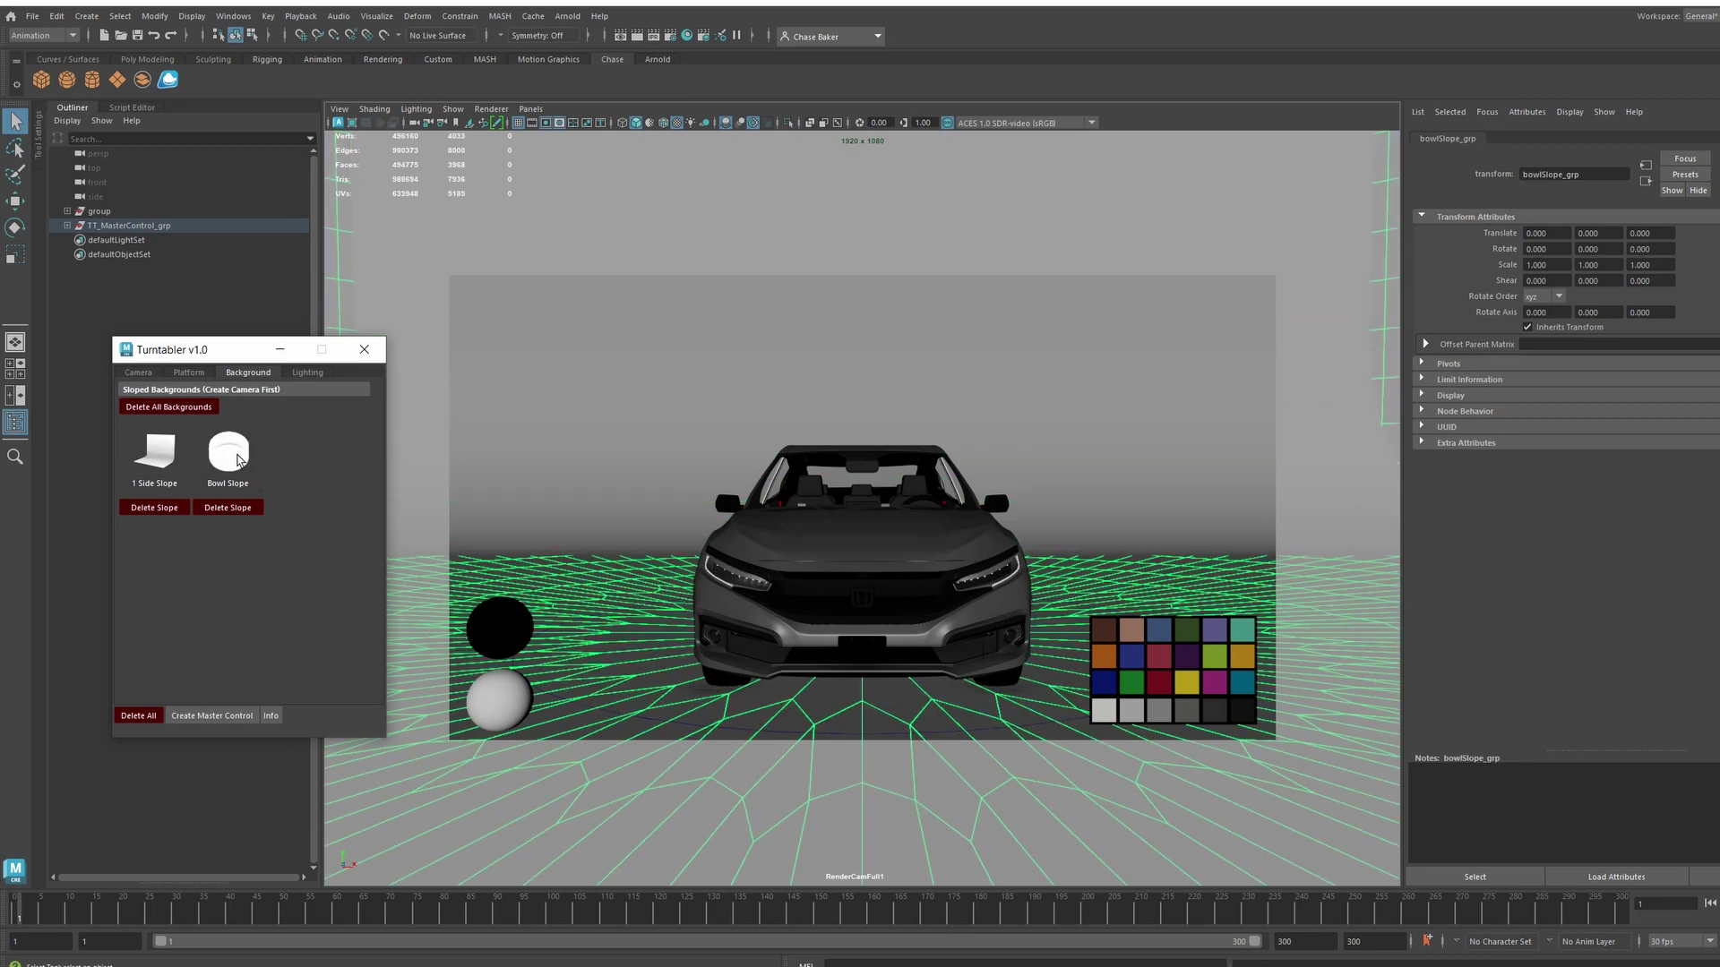
{"action": "left_click", "coordinate": [159, 508]}
{"action": "left_click", "coordinate": [231, 507]}
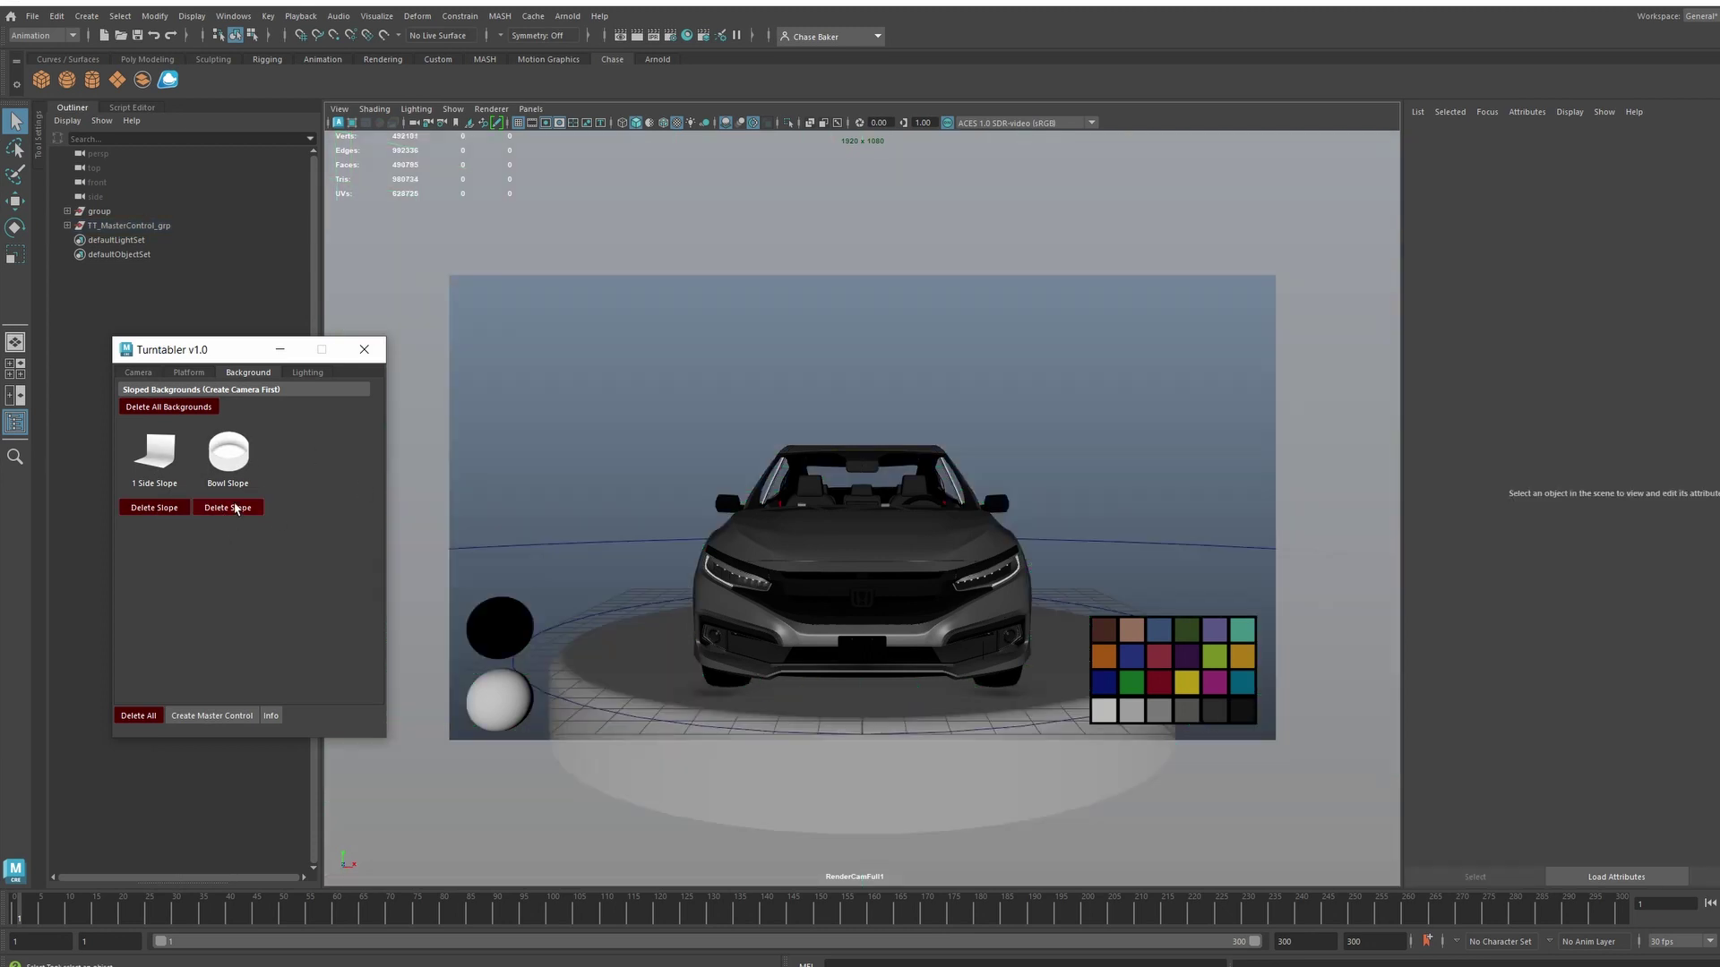
Step: Add the Bowl Slope backdrop again and lower it to Translate Y -2.775
{"action": "left_click", "coordinate": [230, 453]}
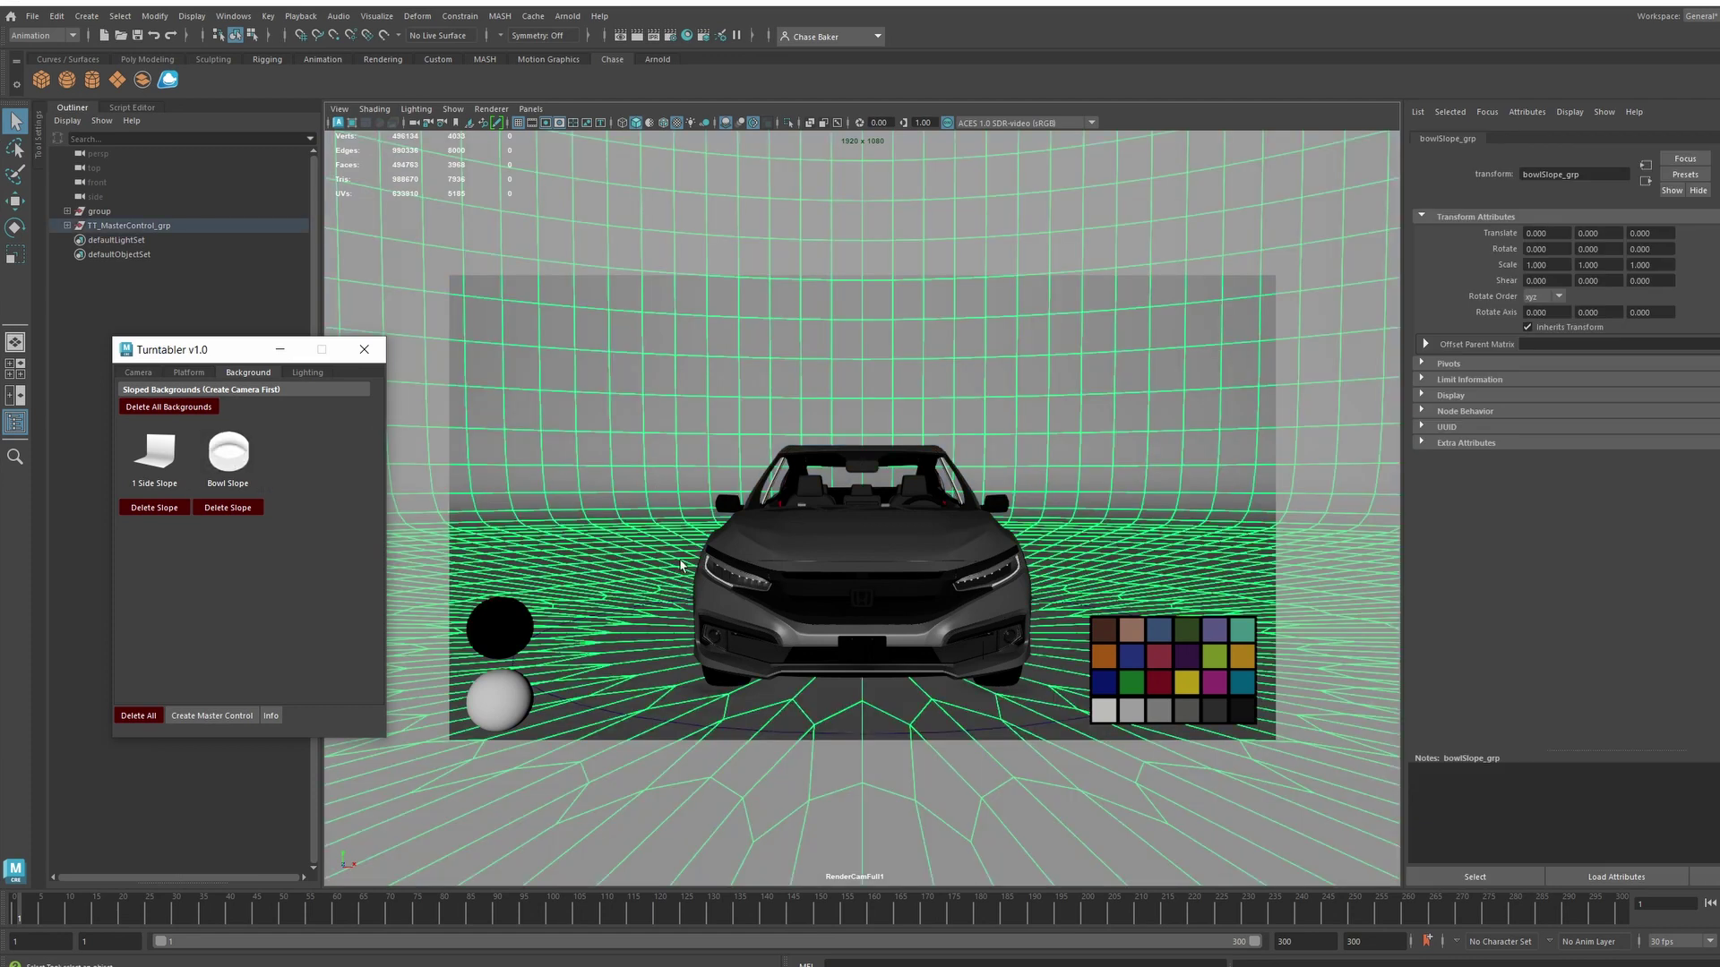
{"action": "key", "text": "w"}
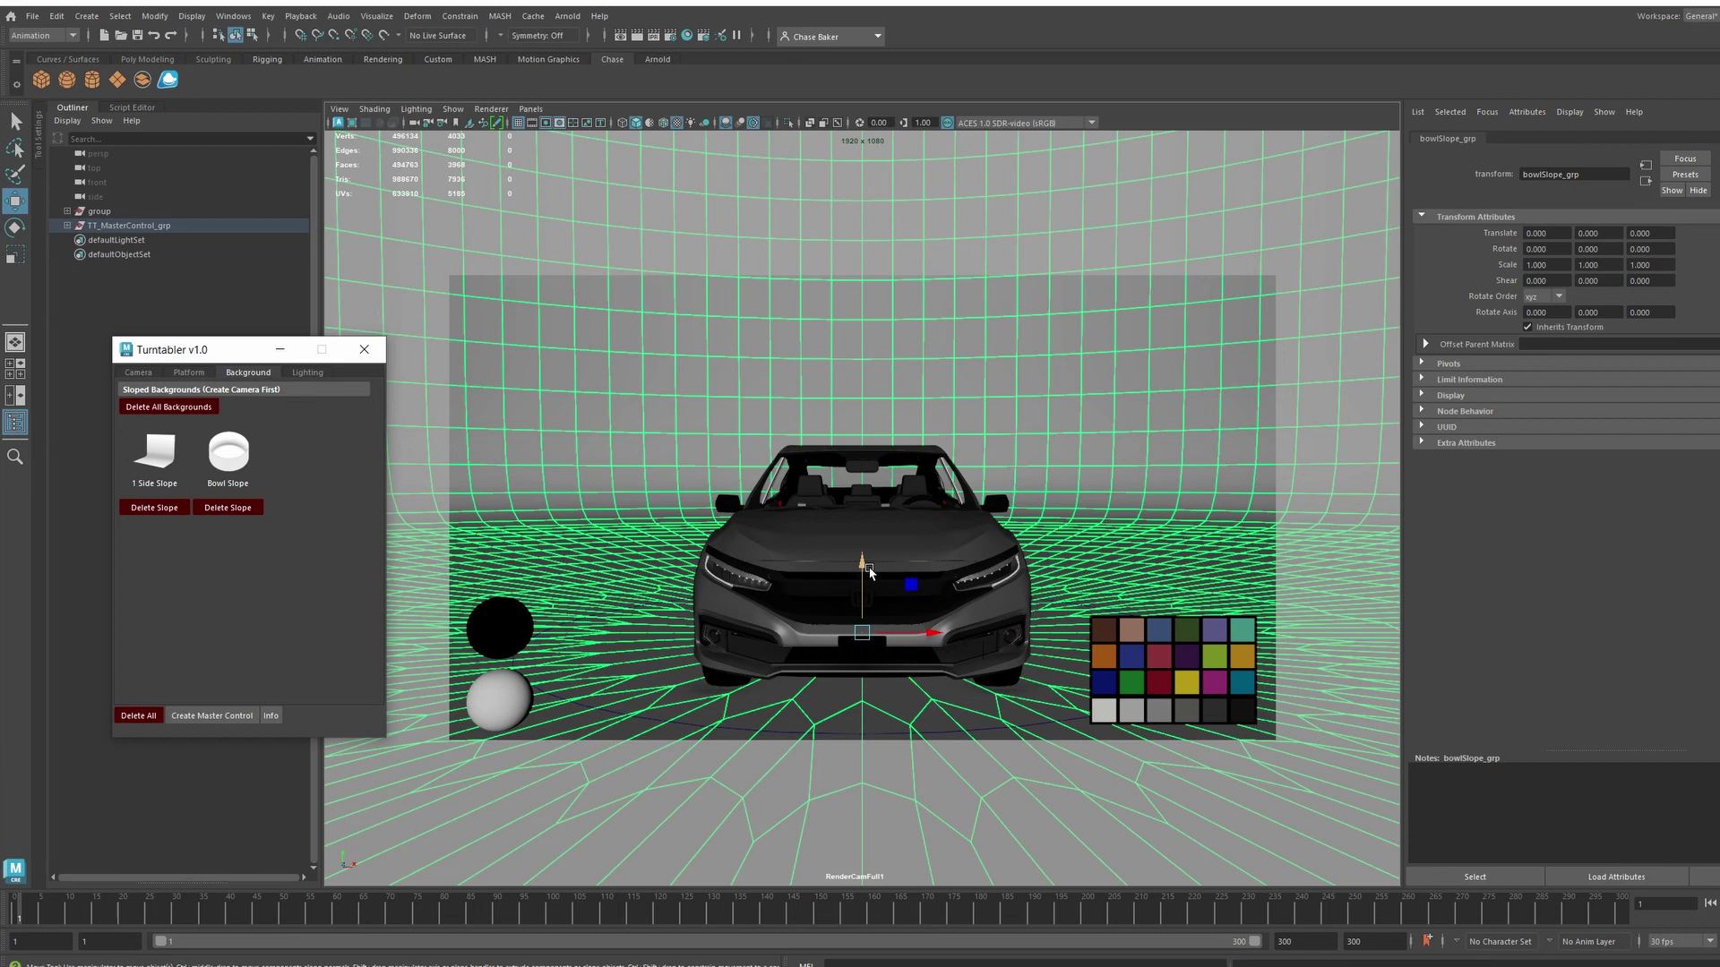
{"action": "left_click_drag", "start_coordinate": [864, 561], "coordinate": [868, 637]}
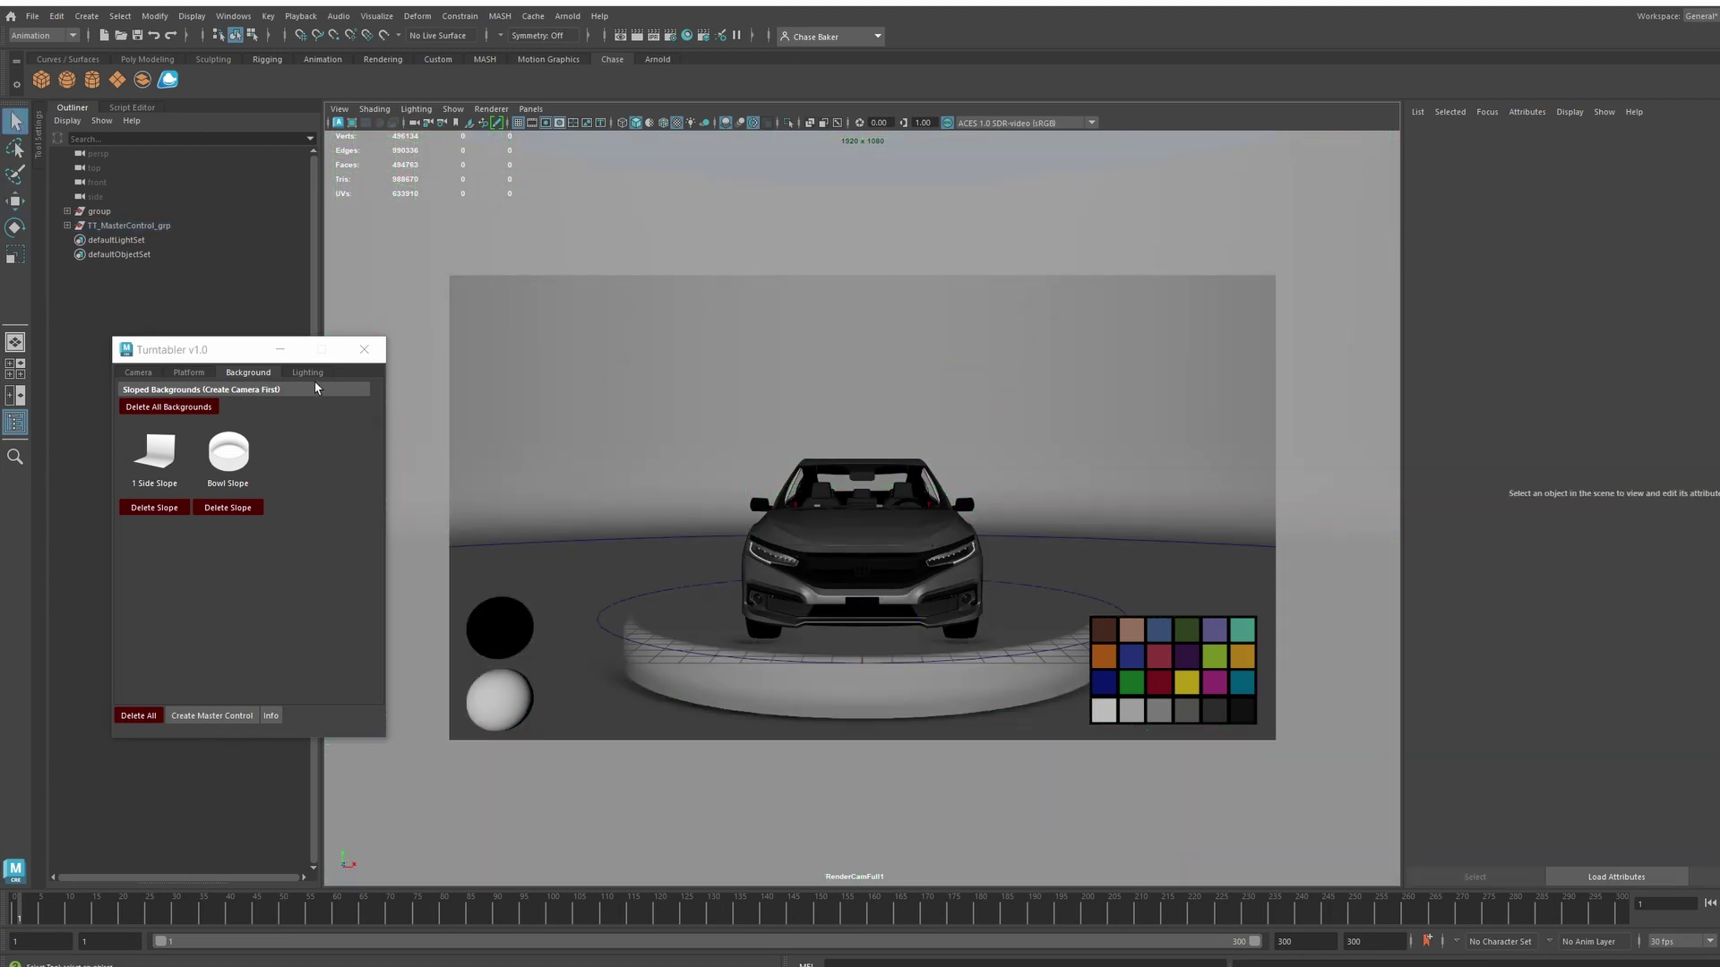
Step: In the Lighting tab, add the 3 Area Setup and a Directional Light
{"action": "left_click", "coordinate": [308, 372]}
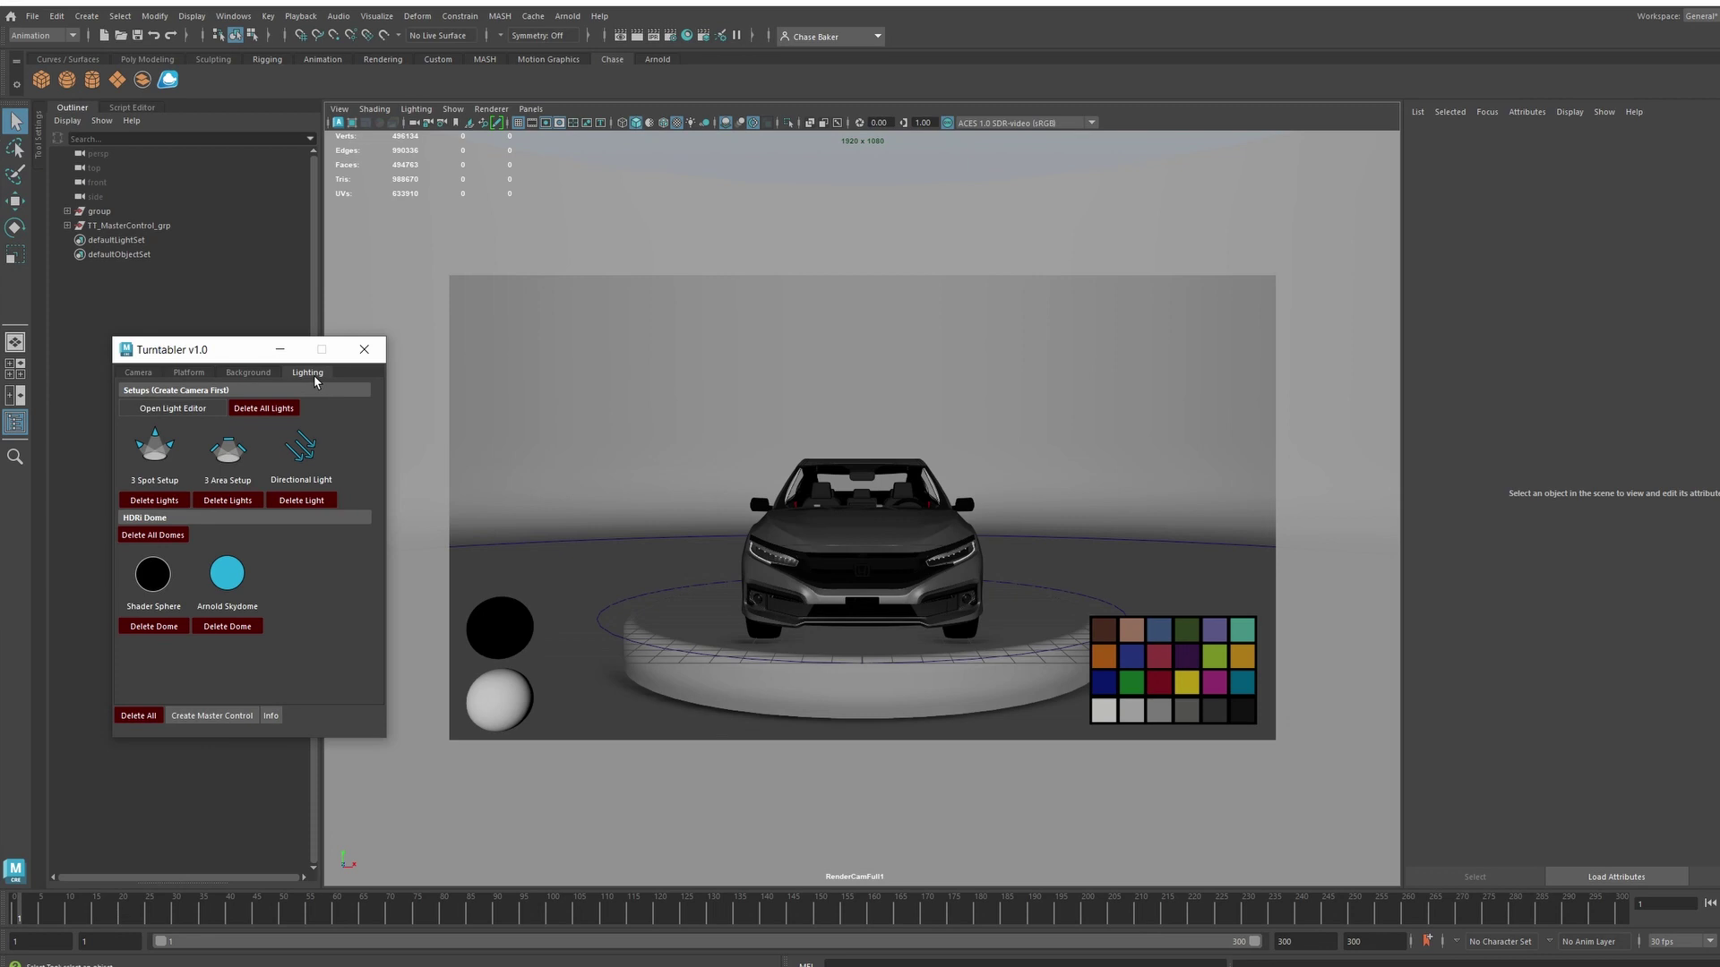
{"action": "left_click", "coordinate": [239, 461]}
{"action": "left_click", "coordinate": [312, 460]}
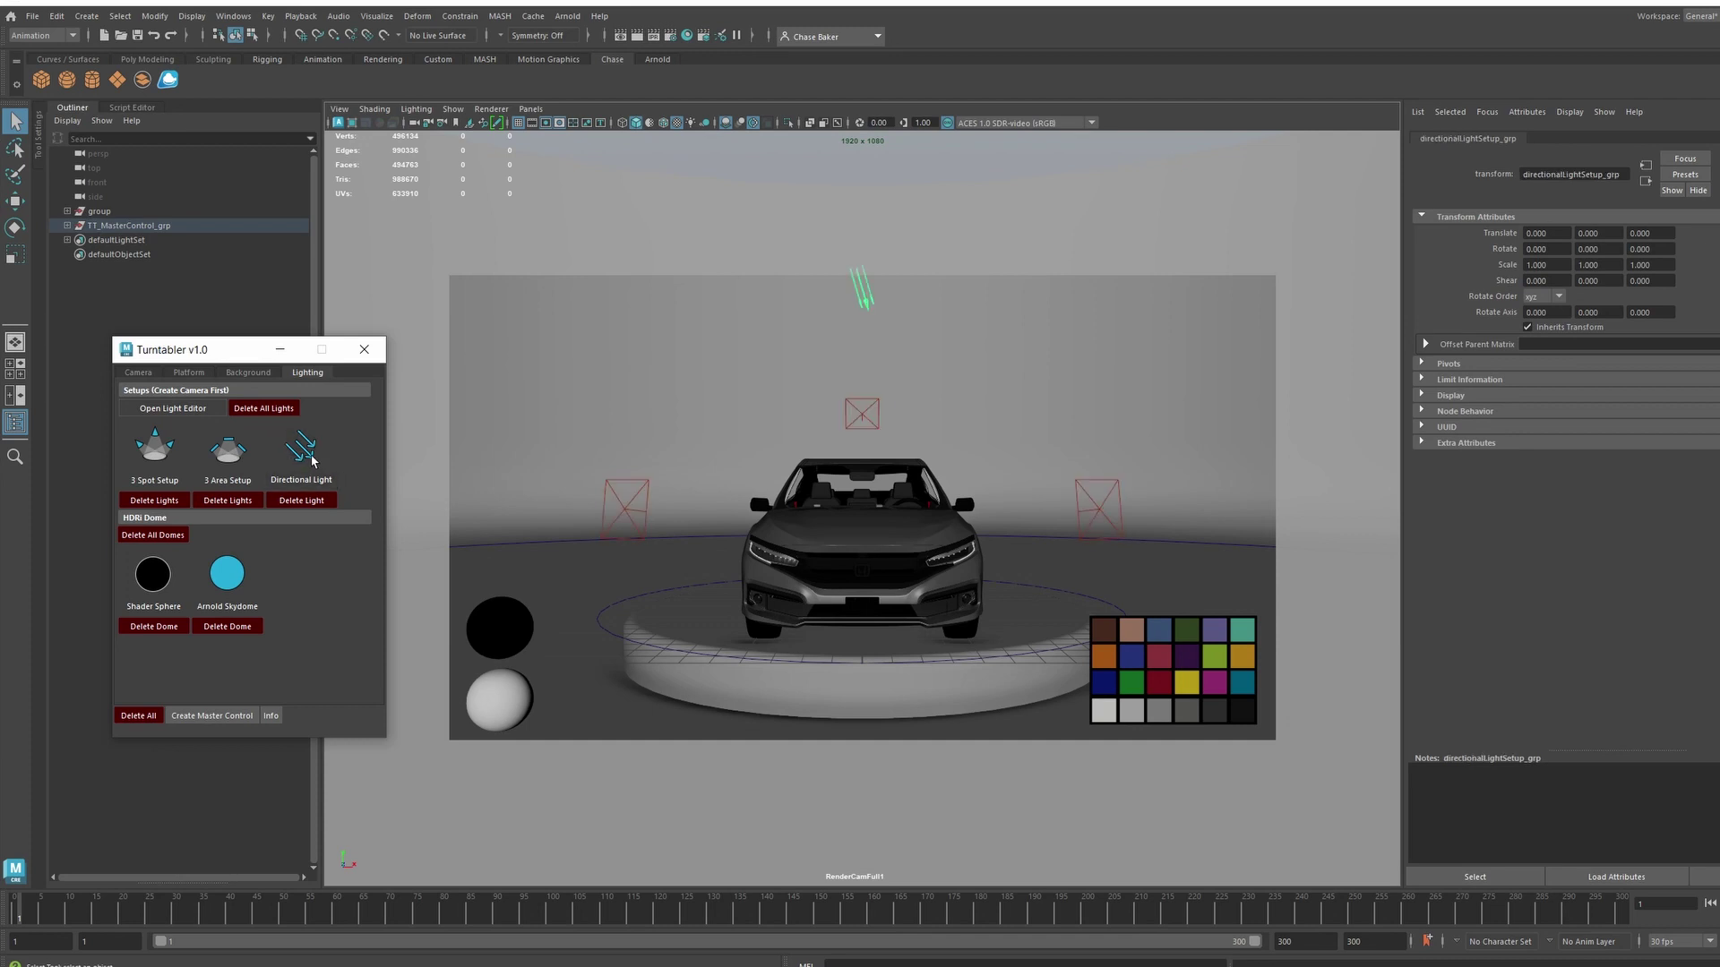
{"action": "key", "text": "e"}
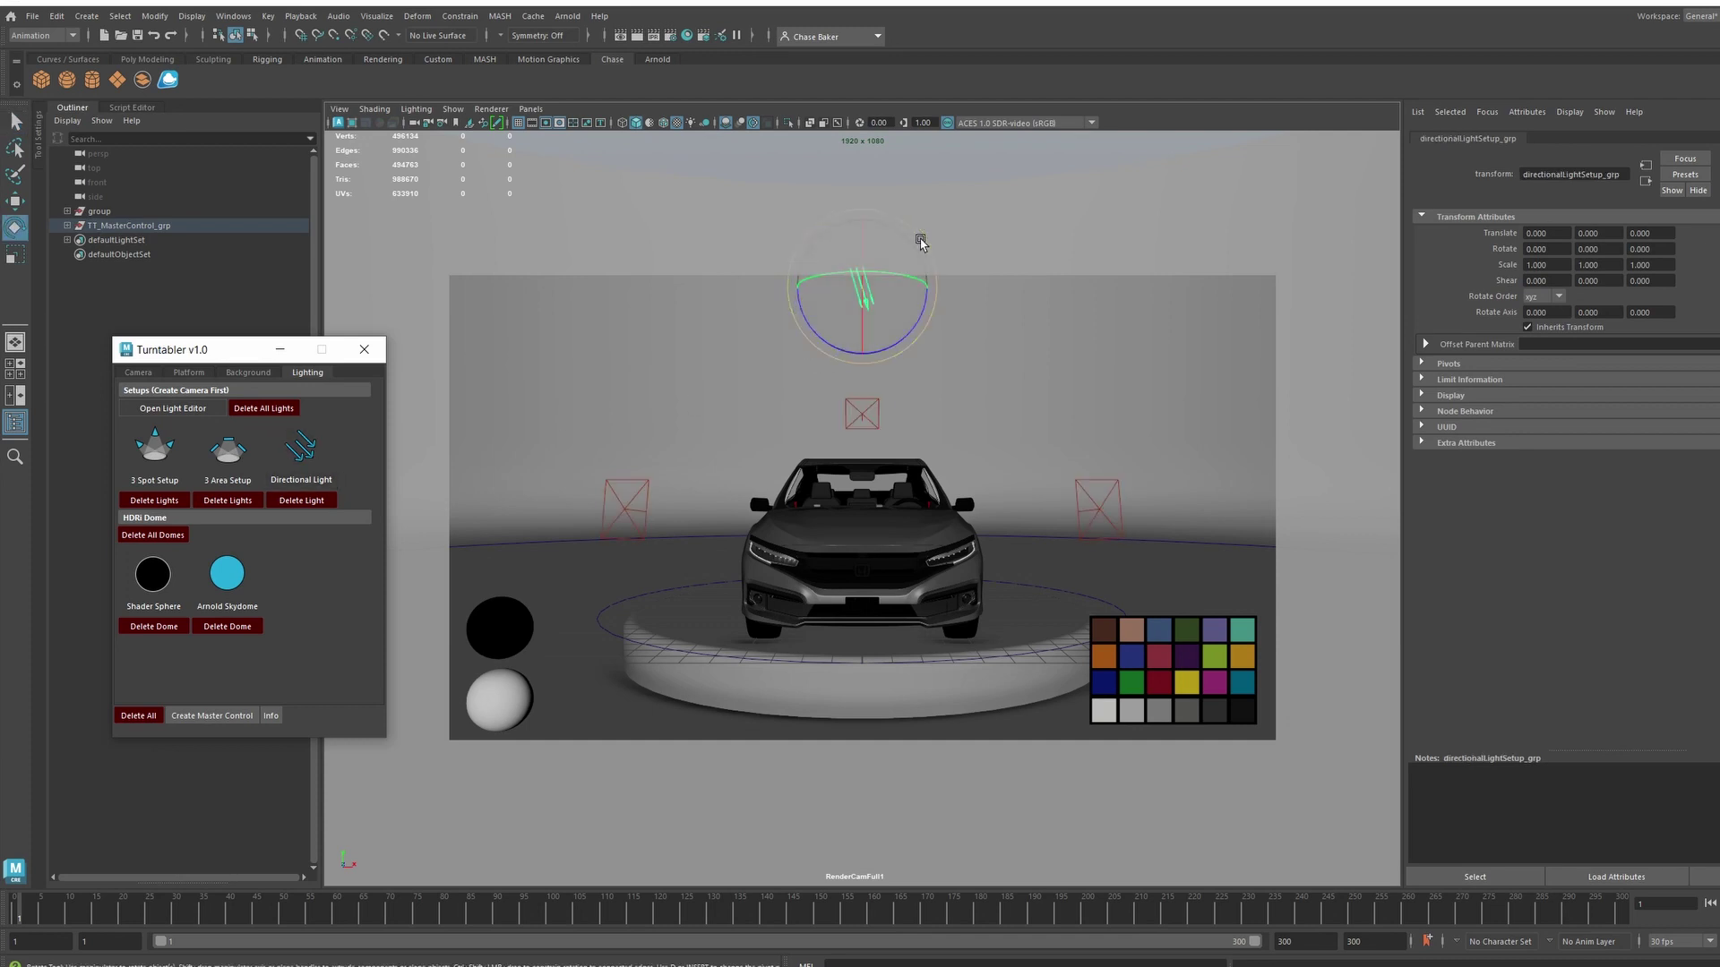
{"action": "key", "text": "q"}
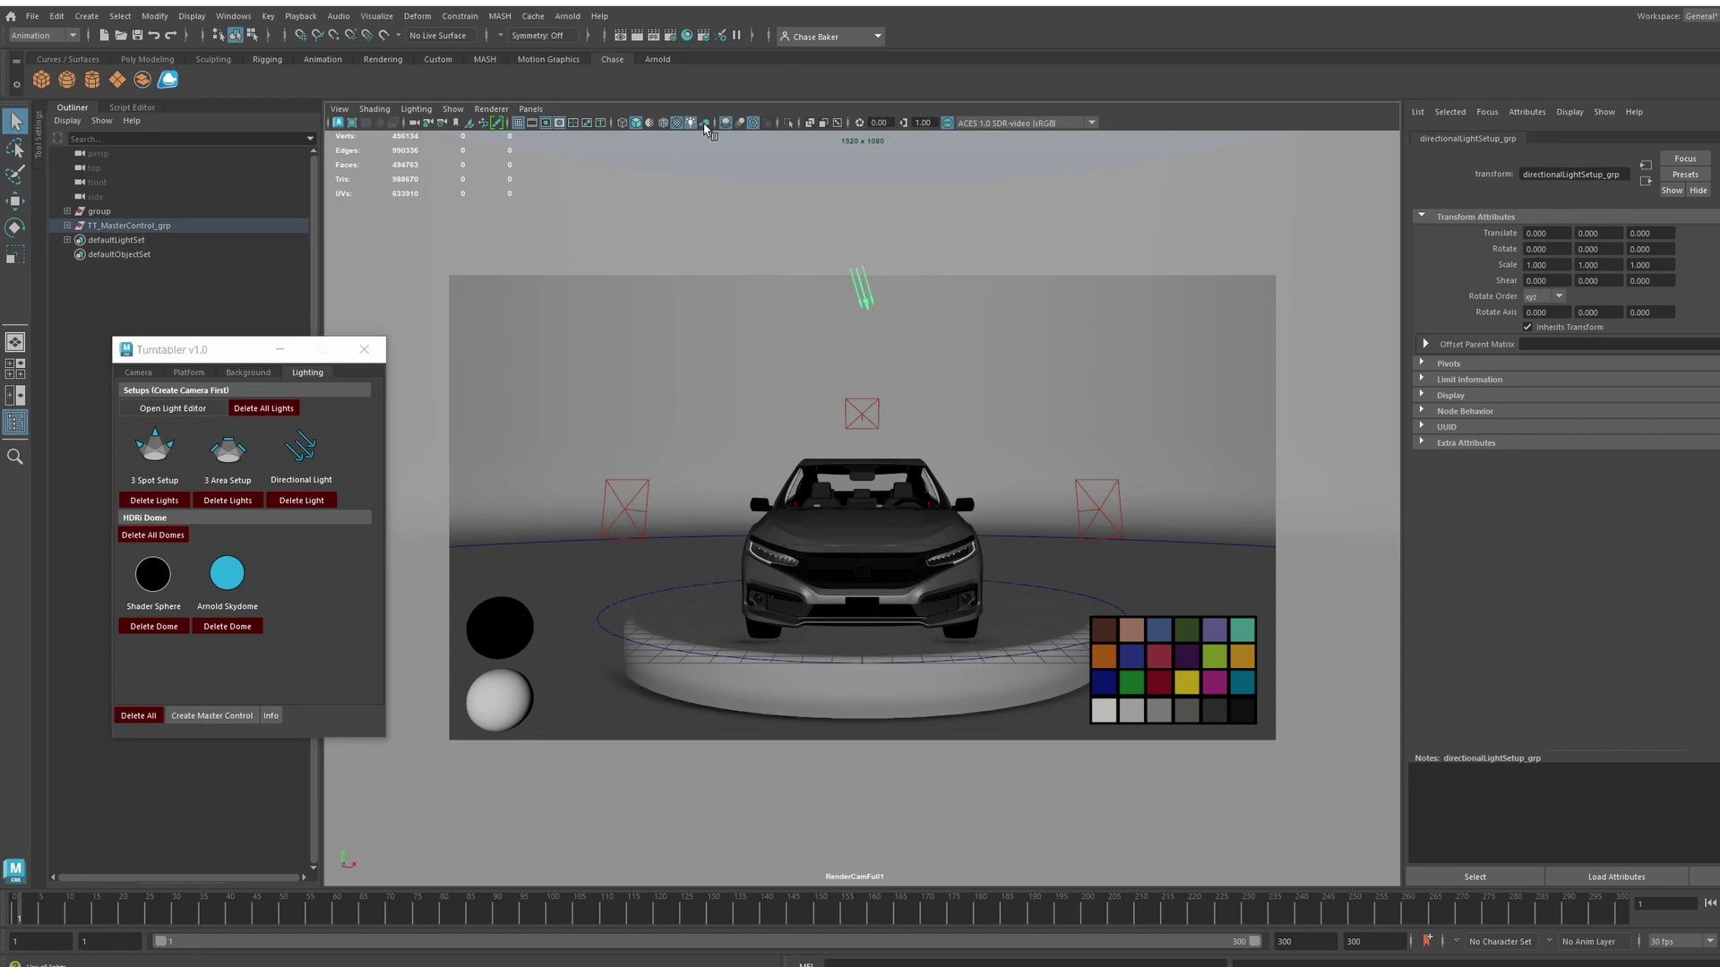
Step: Preview shadows and rotate the directional light to 12.498, 3.341, 10.928
{"action": "left_click", "coordinate": [705, 126]}
{"action": "key", "text": "e"}
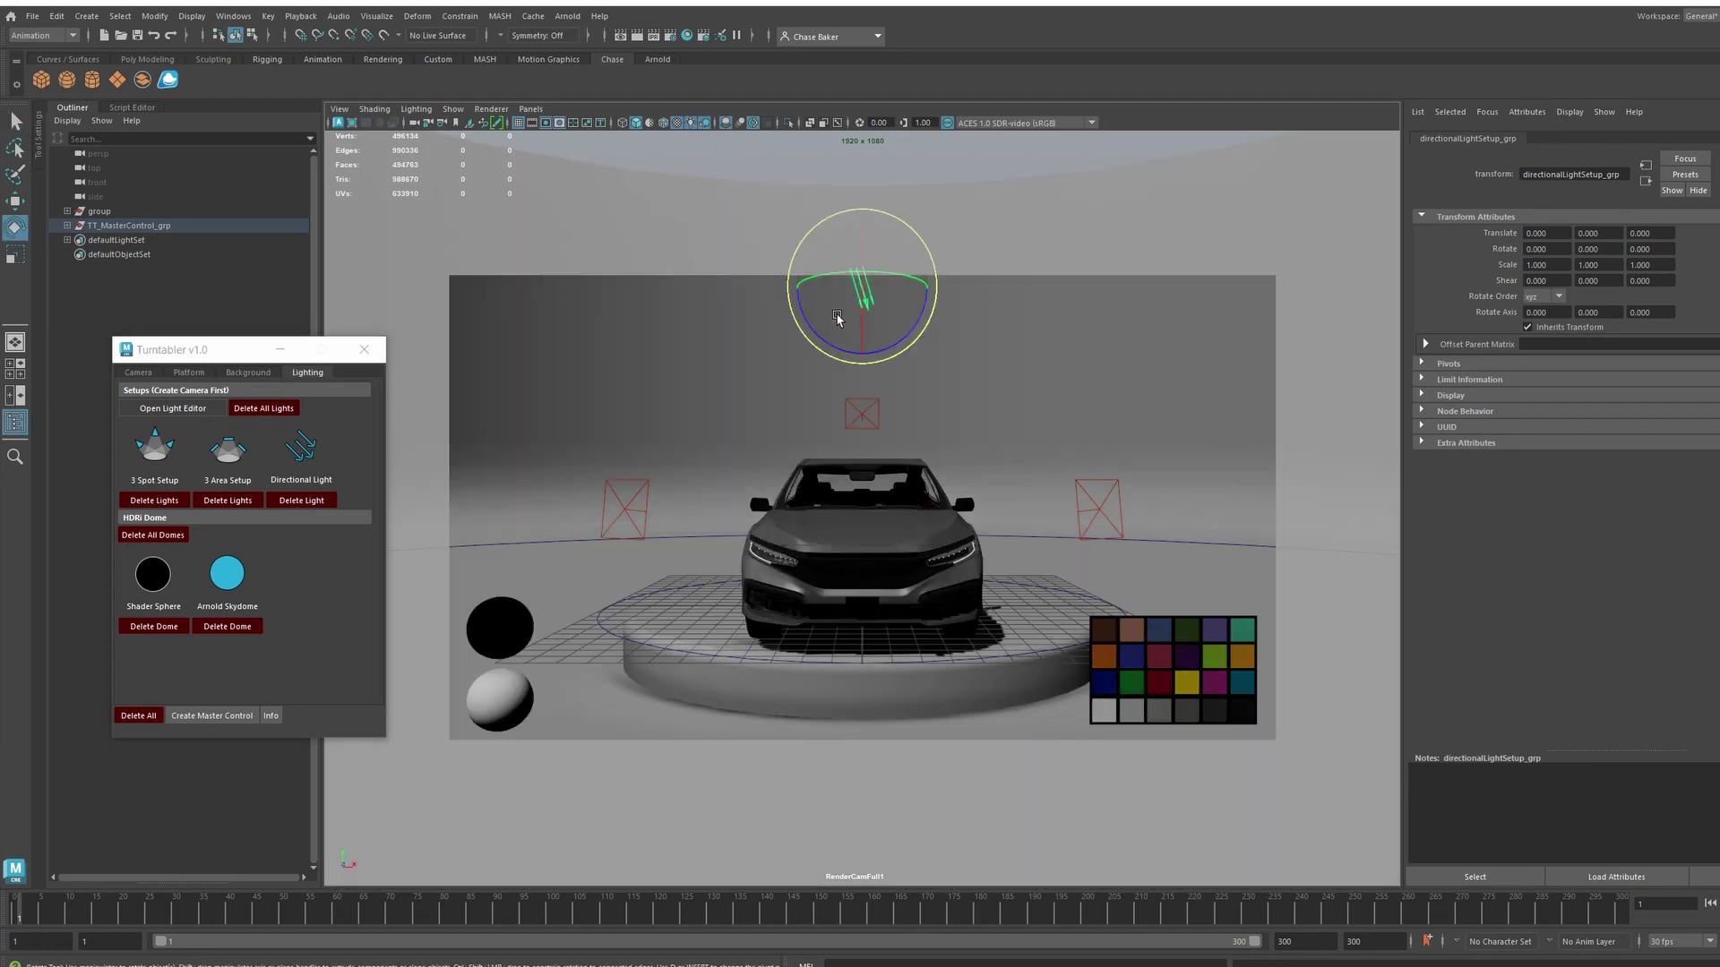
{"action": "mouse_move", "coordinate": [837, 319]}
{"action": "left_mouse_down"}
{"action": "mouse_move", "coordinate": [851, 305]}
{"action": "mouse_move", "coordinate": [840, 323]}
{"action": "left_mouse_up"}
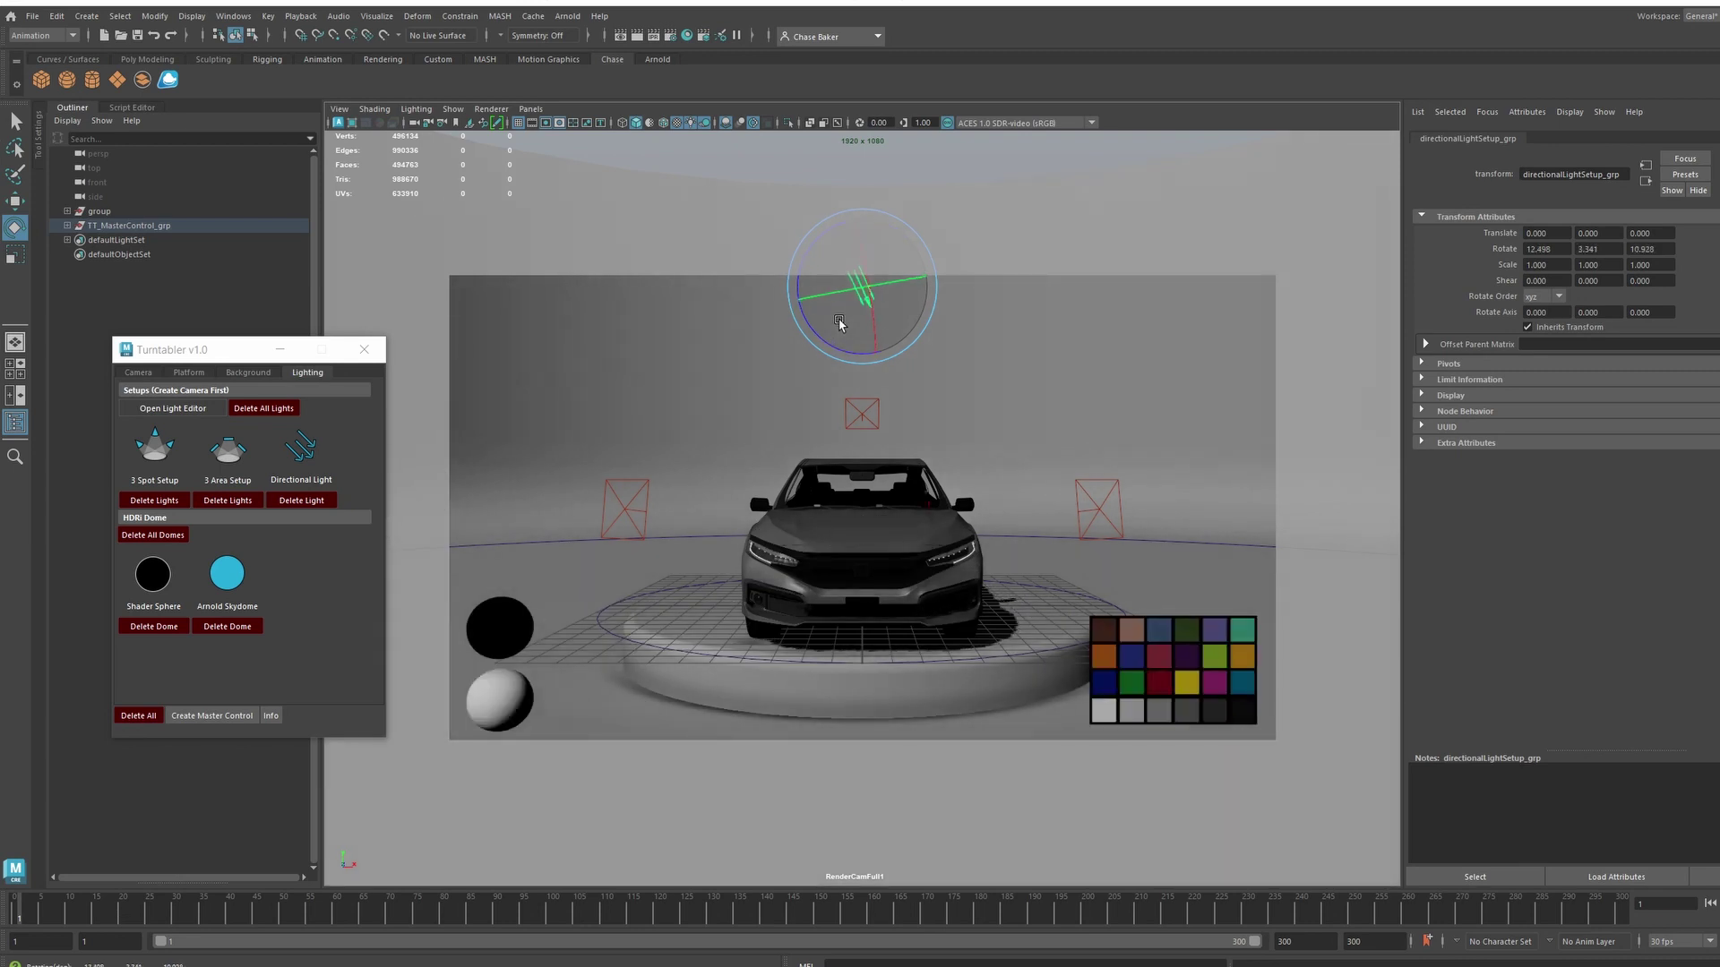
{"action": "key", "text": "q"}
{"action": "left_click", "coordinate": [640, 506]}
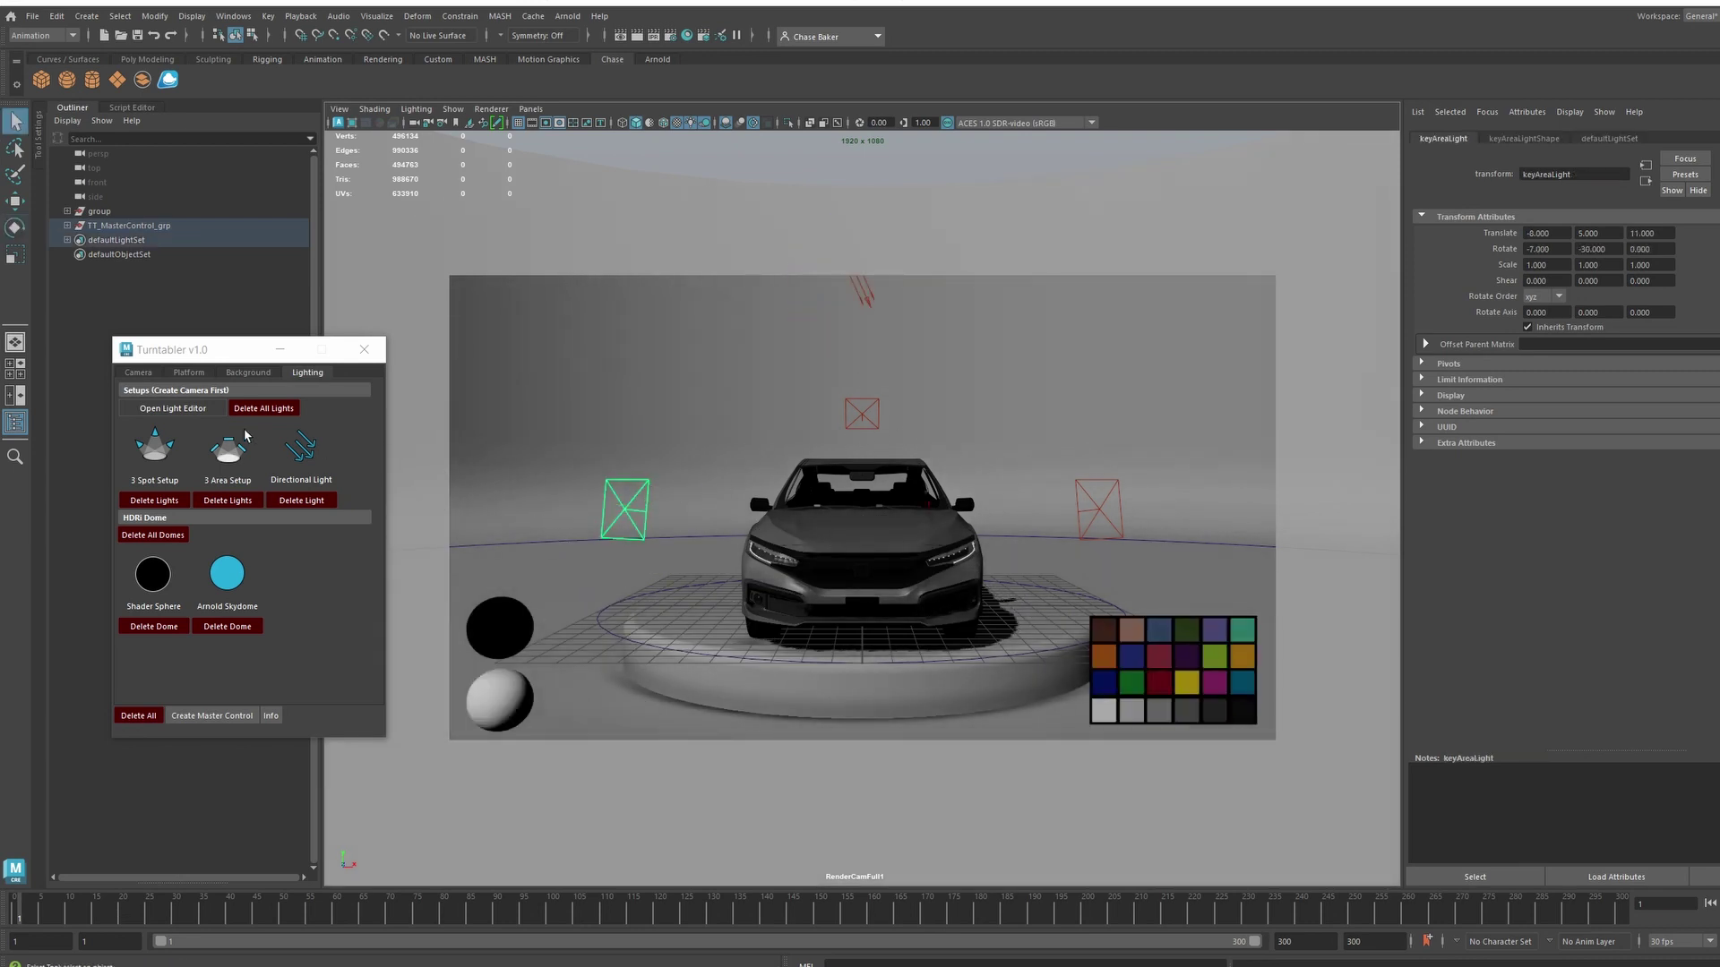
Step: In the Light Editor, set rimAreaLightShape intensity to 10 and exposure to about 3.144
{"action": "left_click", "coordinate": [173, 408]}
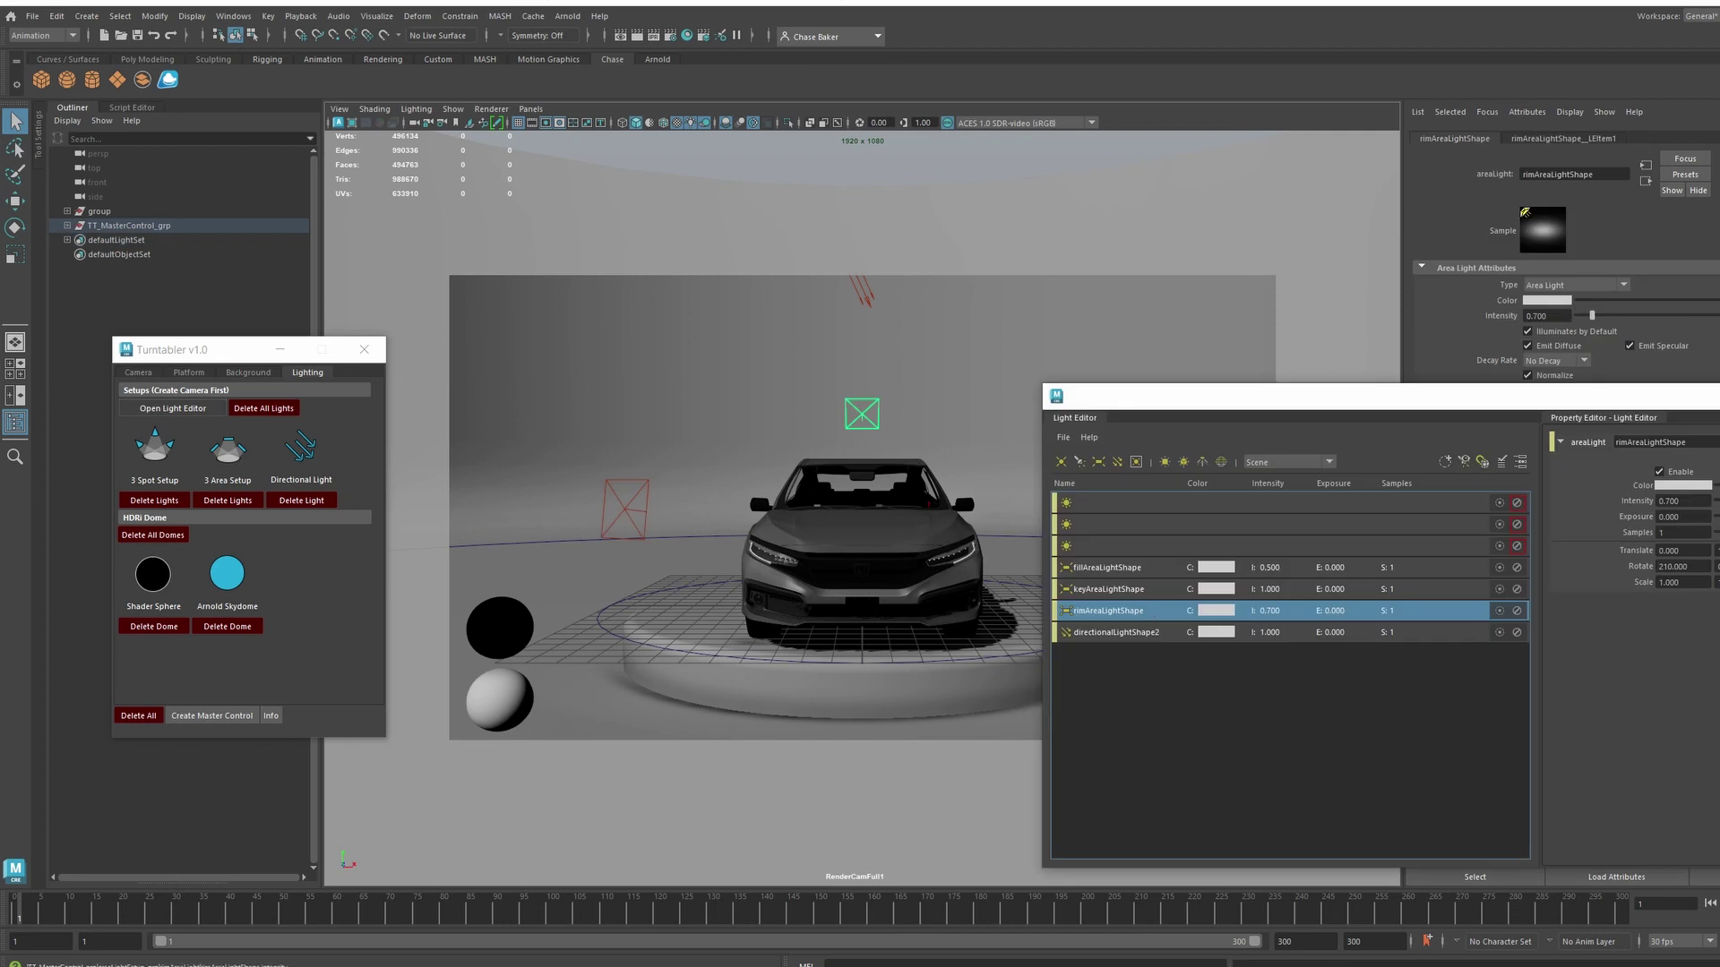
{"action": "left_click", "coordinate": [1681, 501]}
{"action": "type", "text": "10"}
{"action": "key", "text": "Return"}
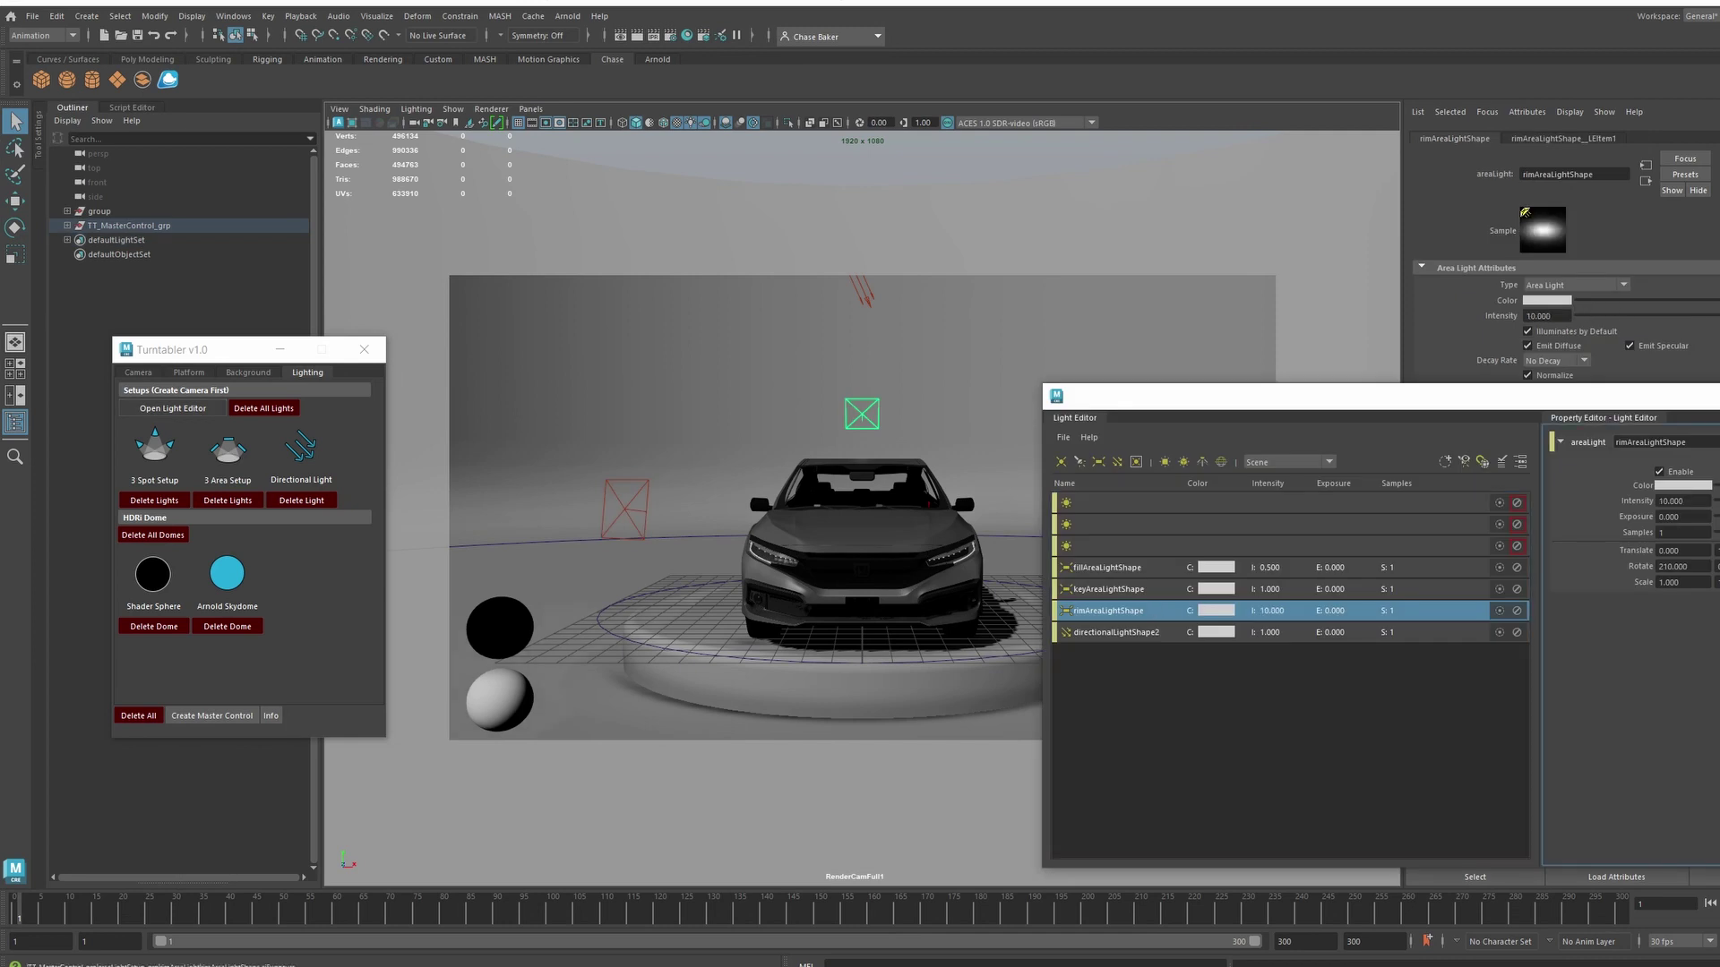
{"action": "left_click_drag", "start_coordinate": [1681, 517], "coordinate": [947, 465]}
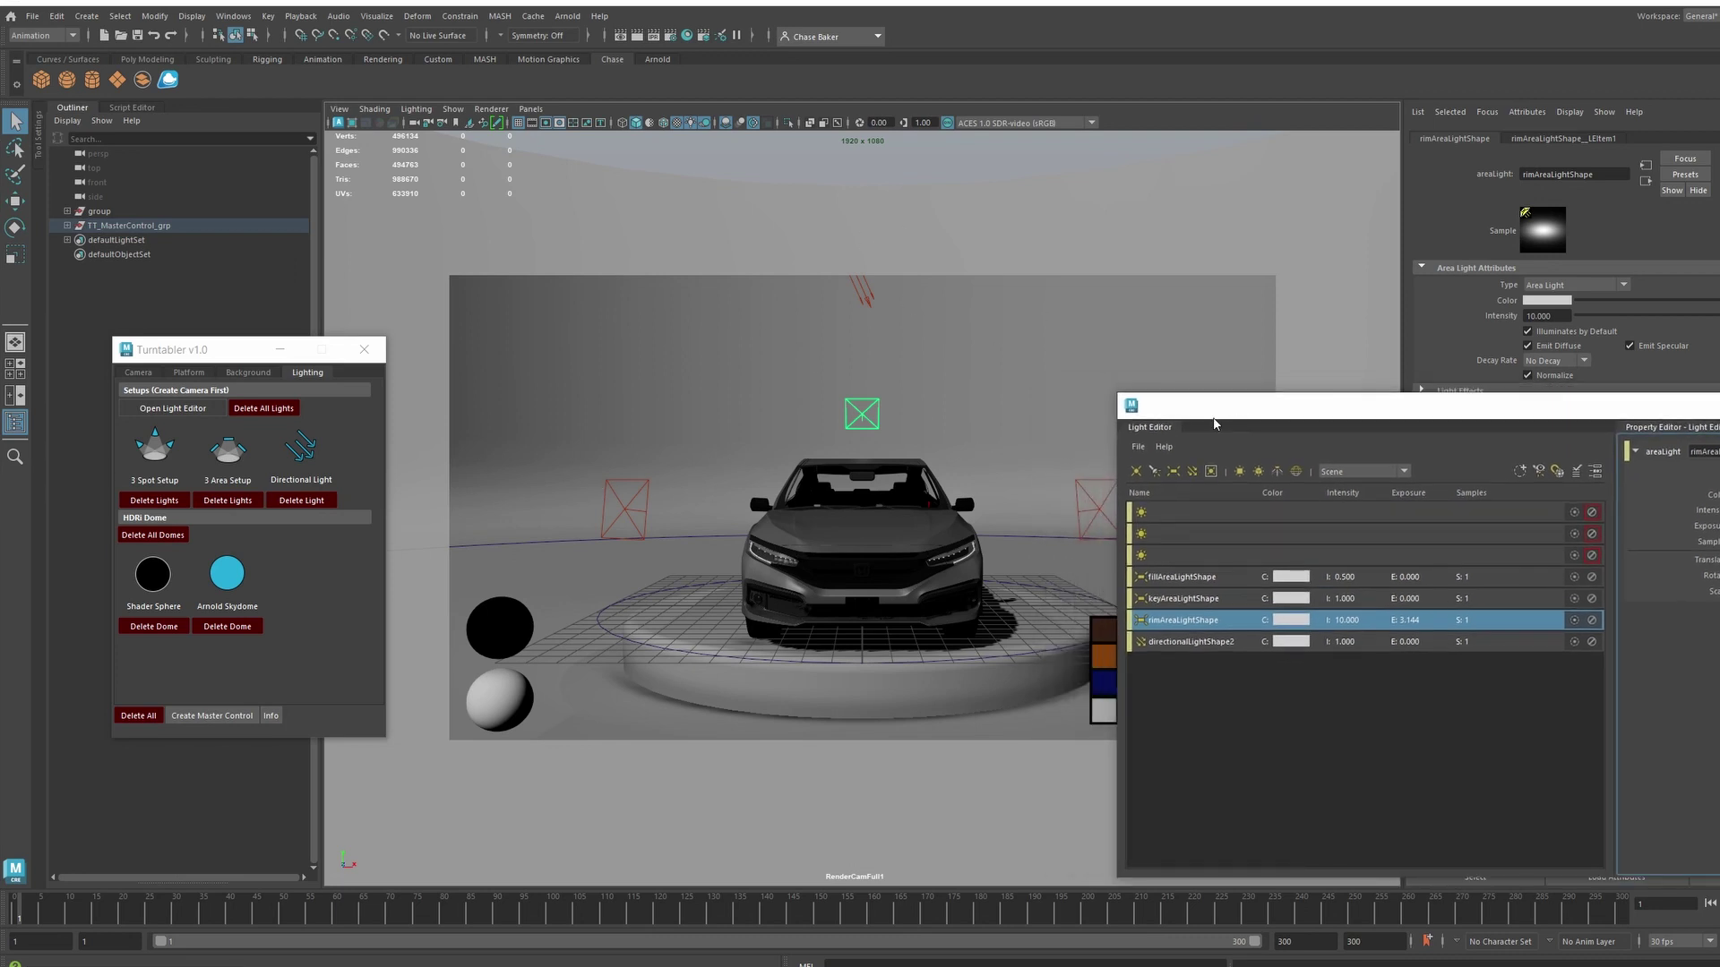
Step: Add an Arnold Skydome light, scrub to frame 32 and play back the turntable
{"action": "left_click", "coordinate": [241, 572]}
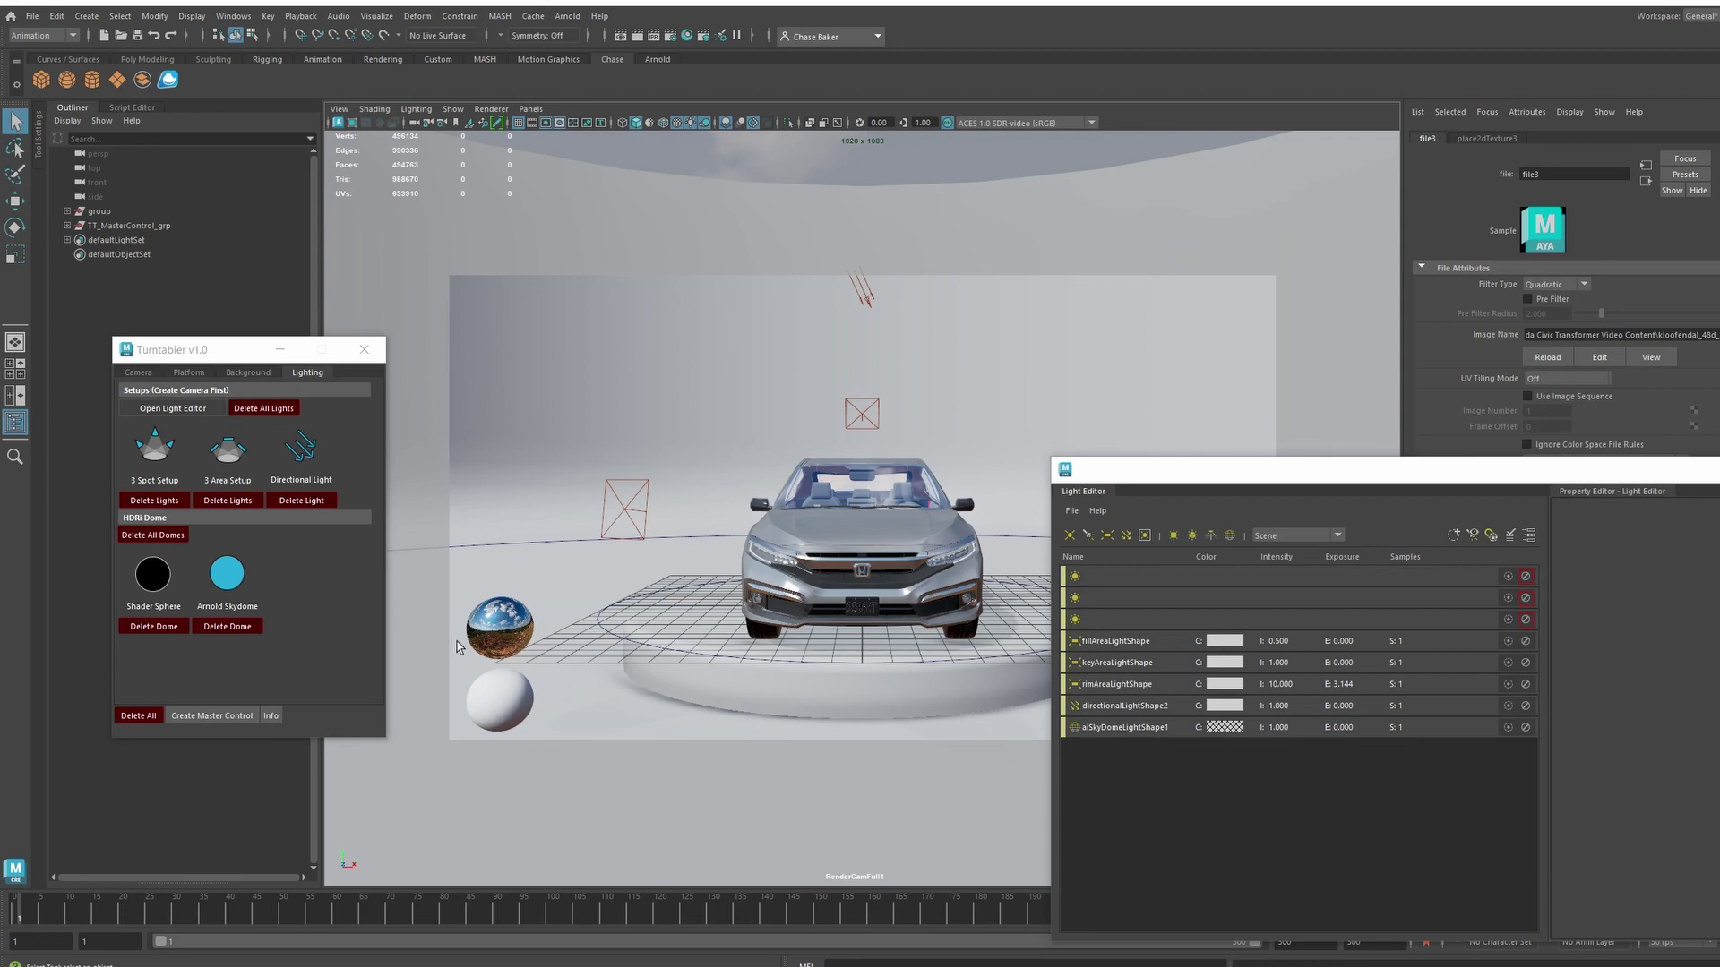
{"action": "left_click_drag", "start_coordinate": [45, 913], "coordinate": [417, 912]}
{"action": "left_click_drag", "start_coordinate": [1166, 475], "coordinate": [1420, 454]}
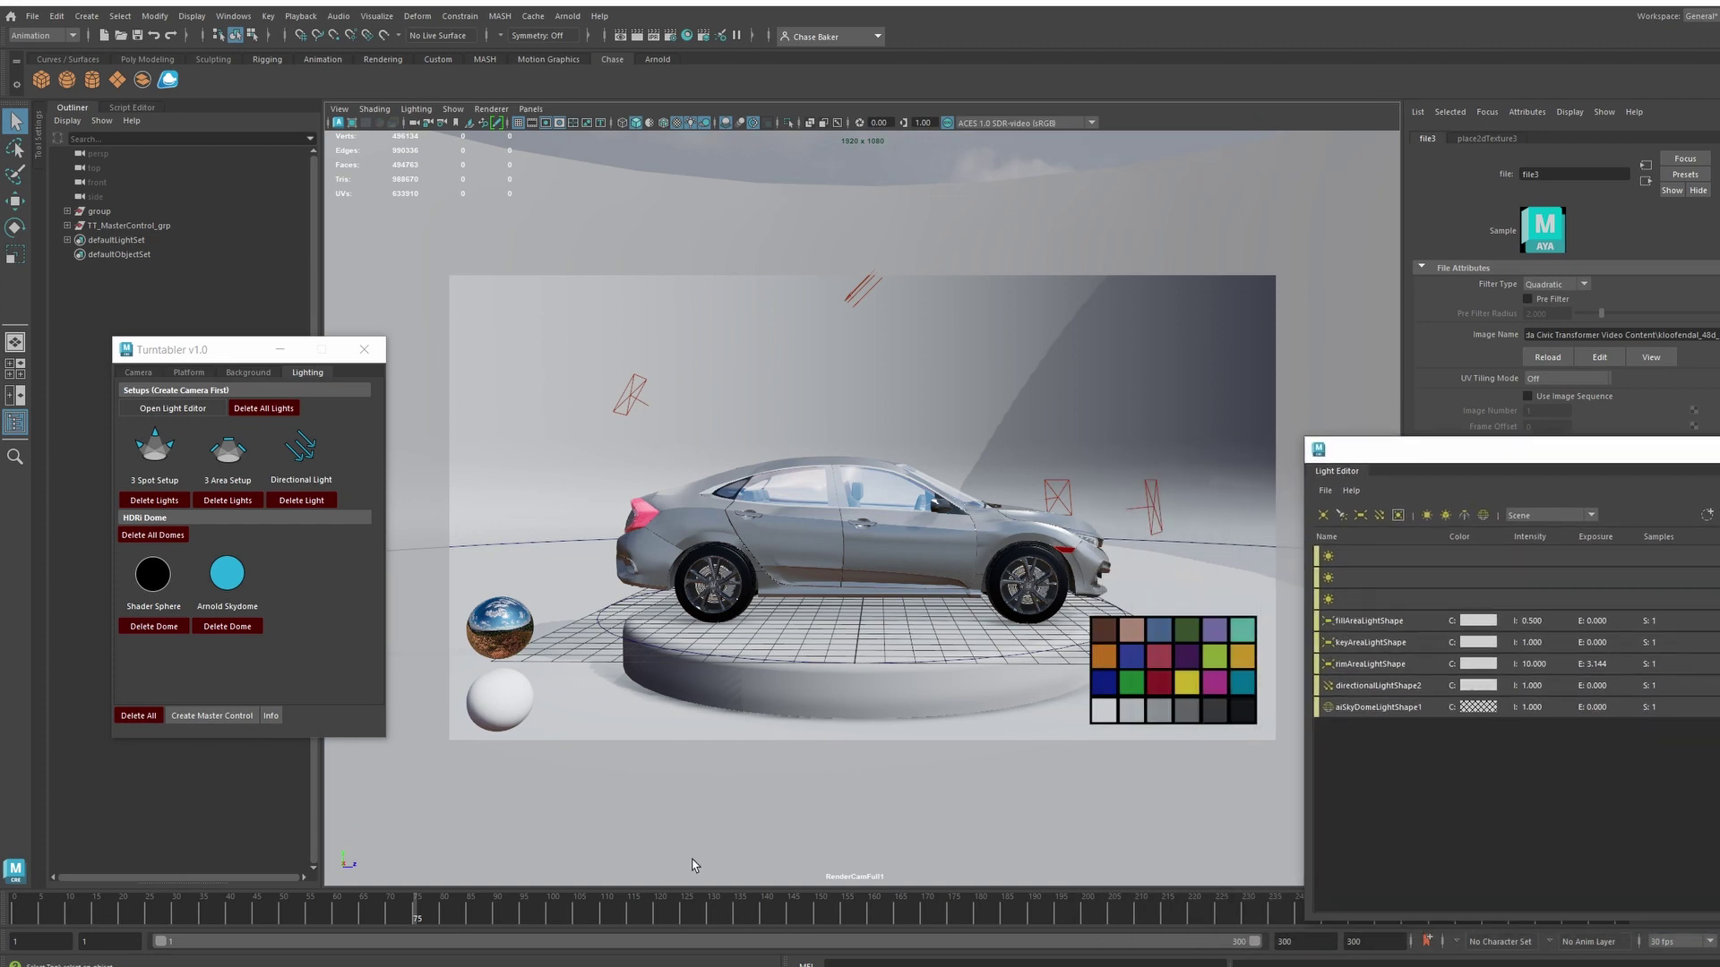
{"action": "left_click", "coordinate": [188, 909]}
{"action": "key", "text": "alt+v"}
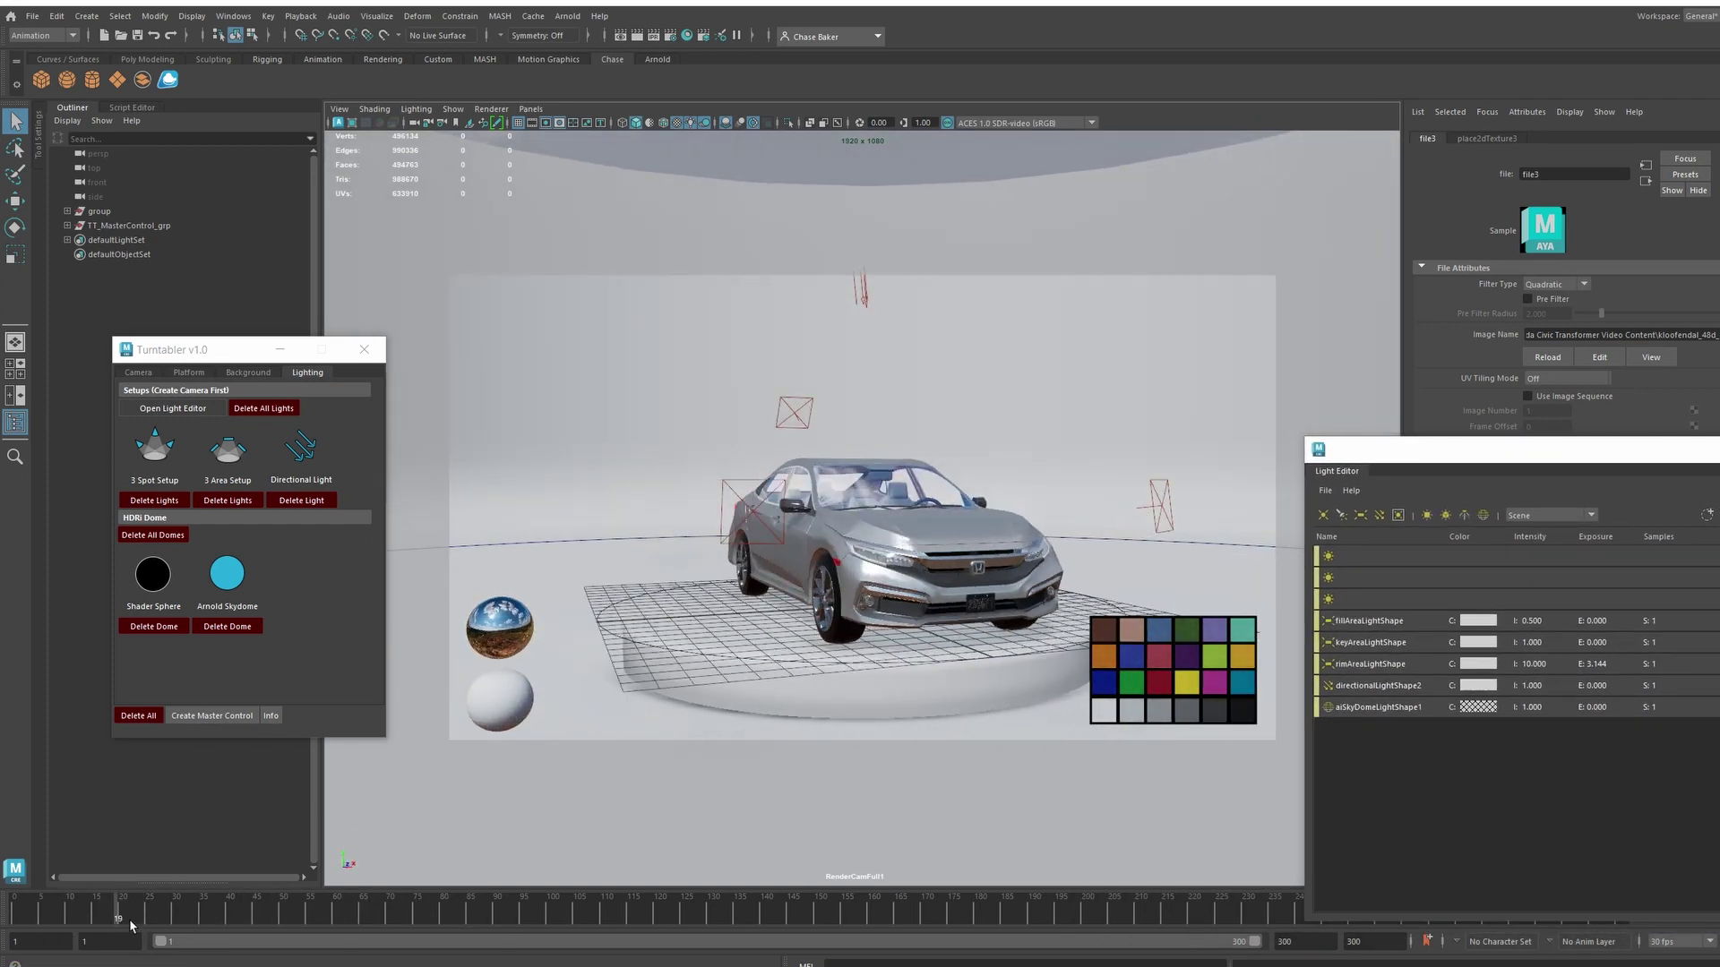
{"action": "key", "text": "alt+v"}
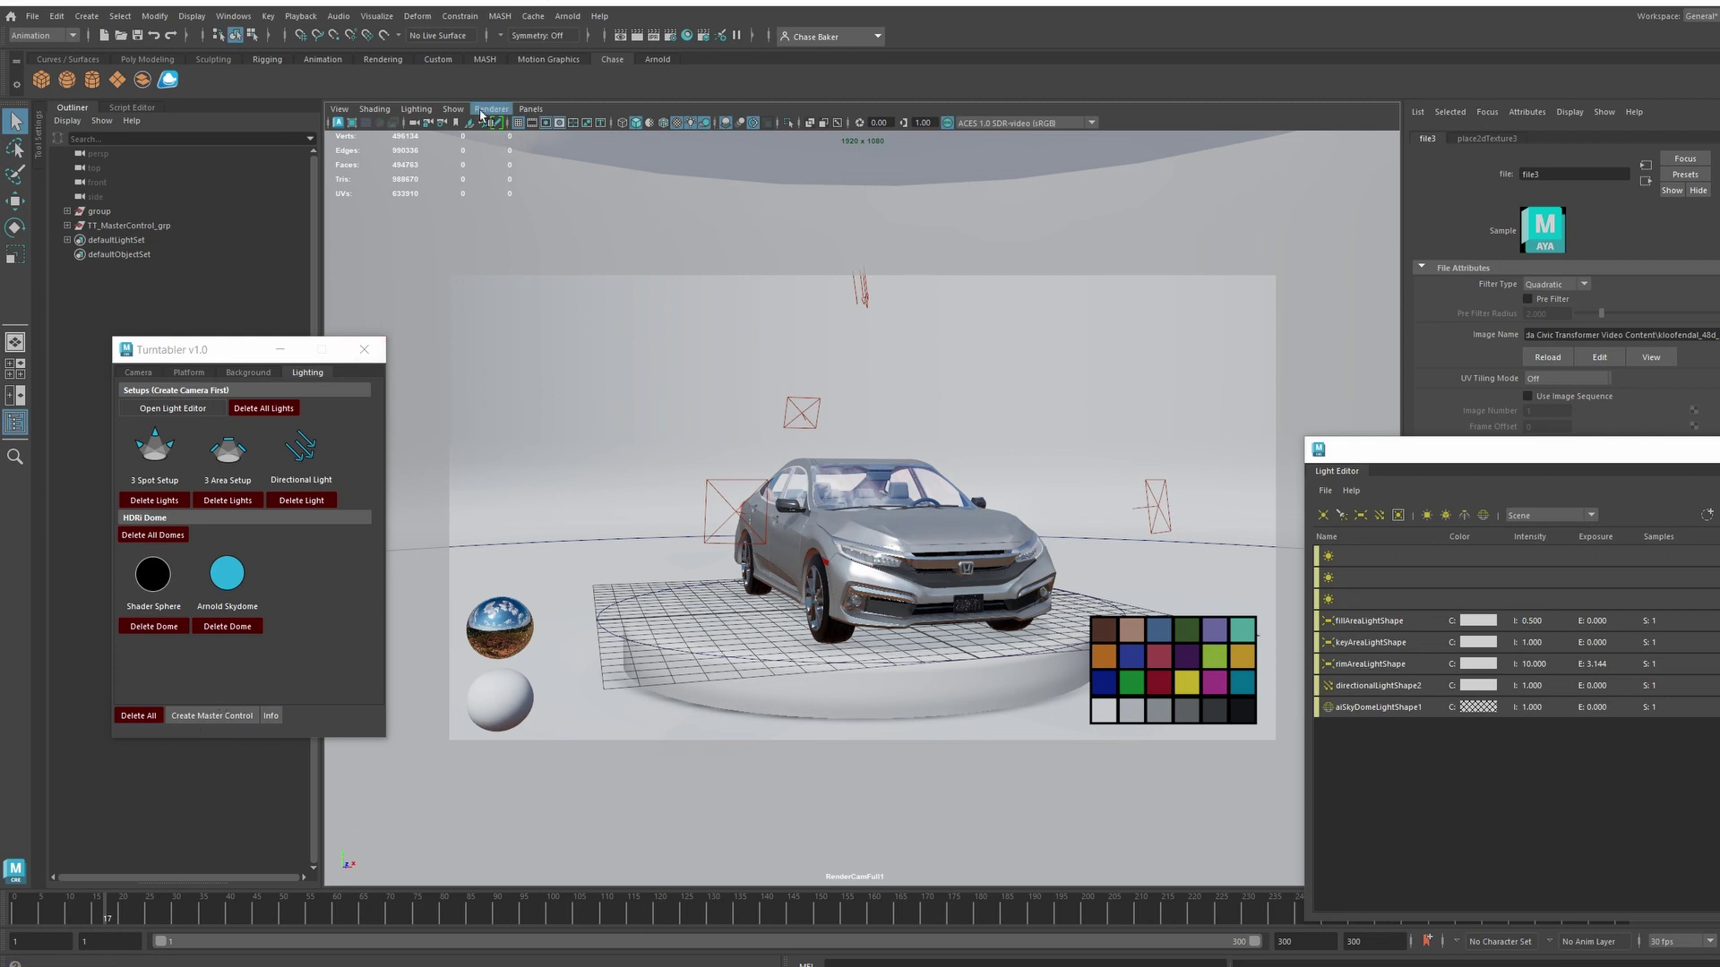
Step: Turn on the Arnold rendered viewport preview and scrub the car through the turntable from frame 1
{"action": "left_click", "coordinate": [392, 125]}
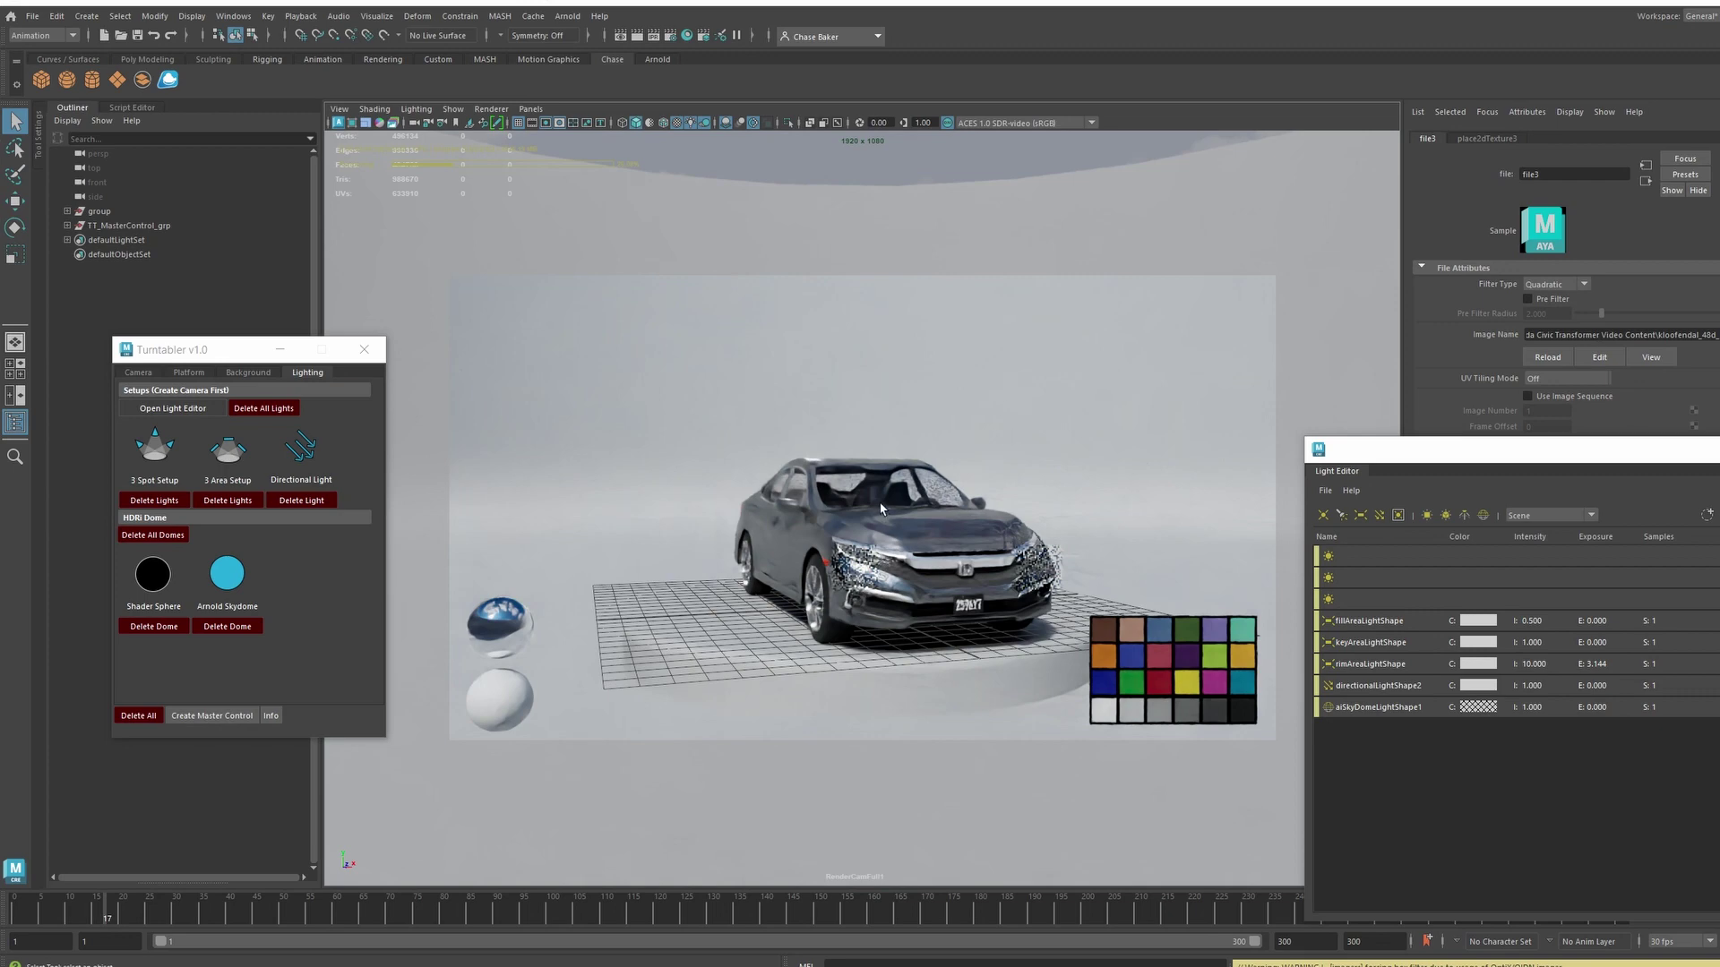
{"action": "key", "text": "F3"}
{"action": "left_click", "coordinate": [727, 660]}
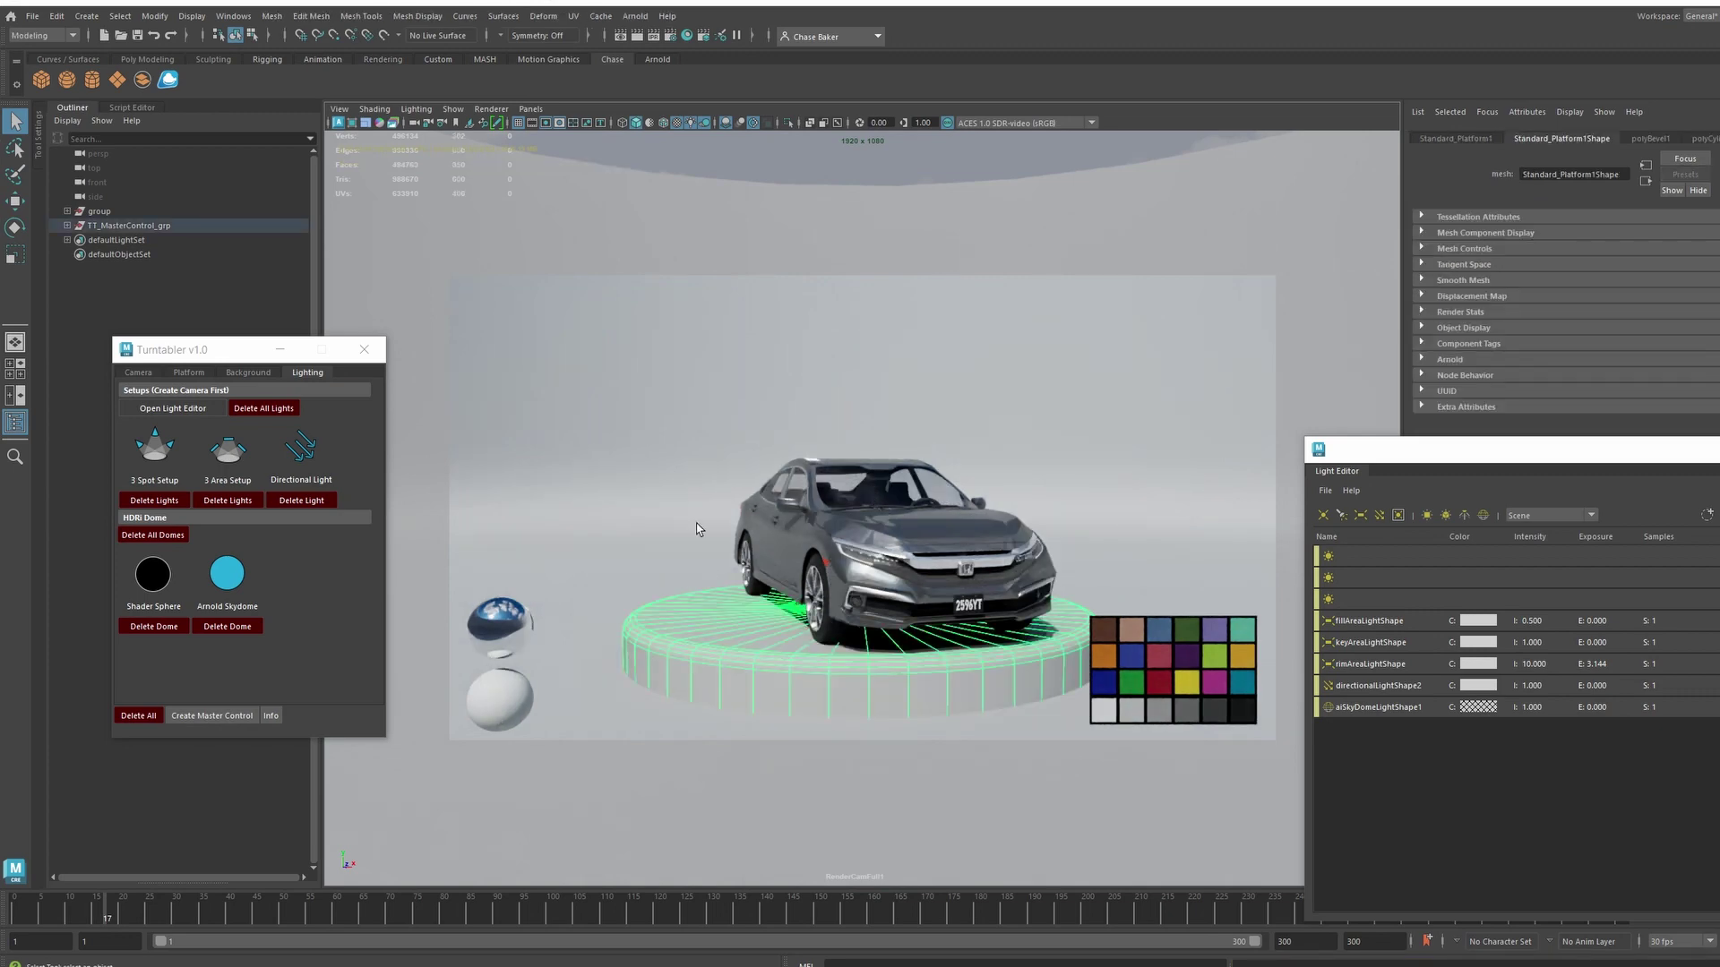
{"action": "left_click", "coordinate": [701, 530]}
{"action": "left_click", "coordinate": [698, 635]}
{"action": "left_click", "coordinate": [466, 826]}
{"action": "left_click", "coordinate": [13, 919]}
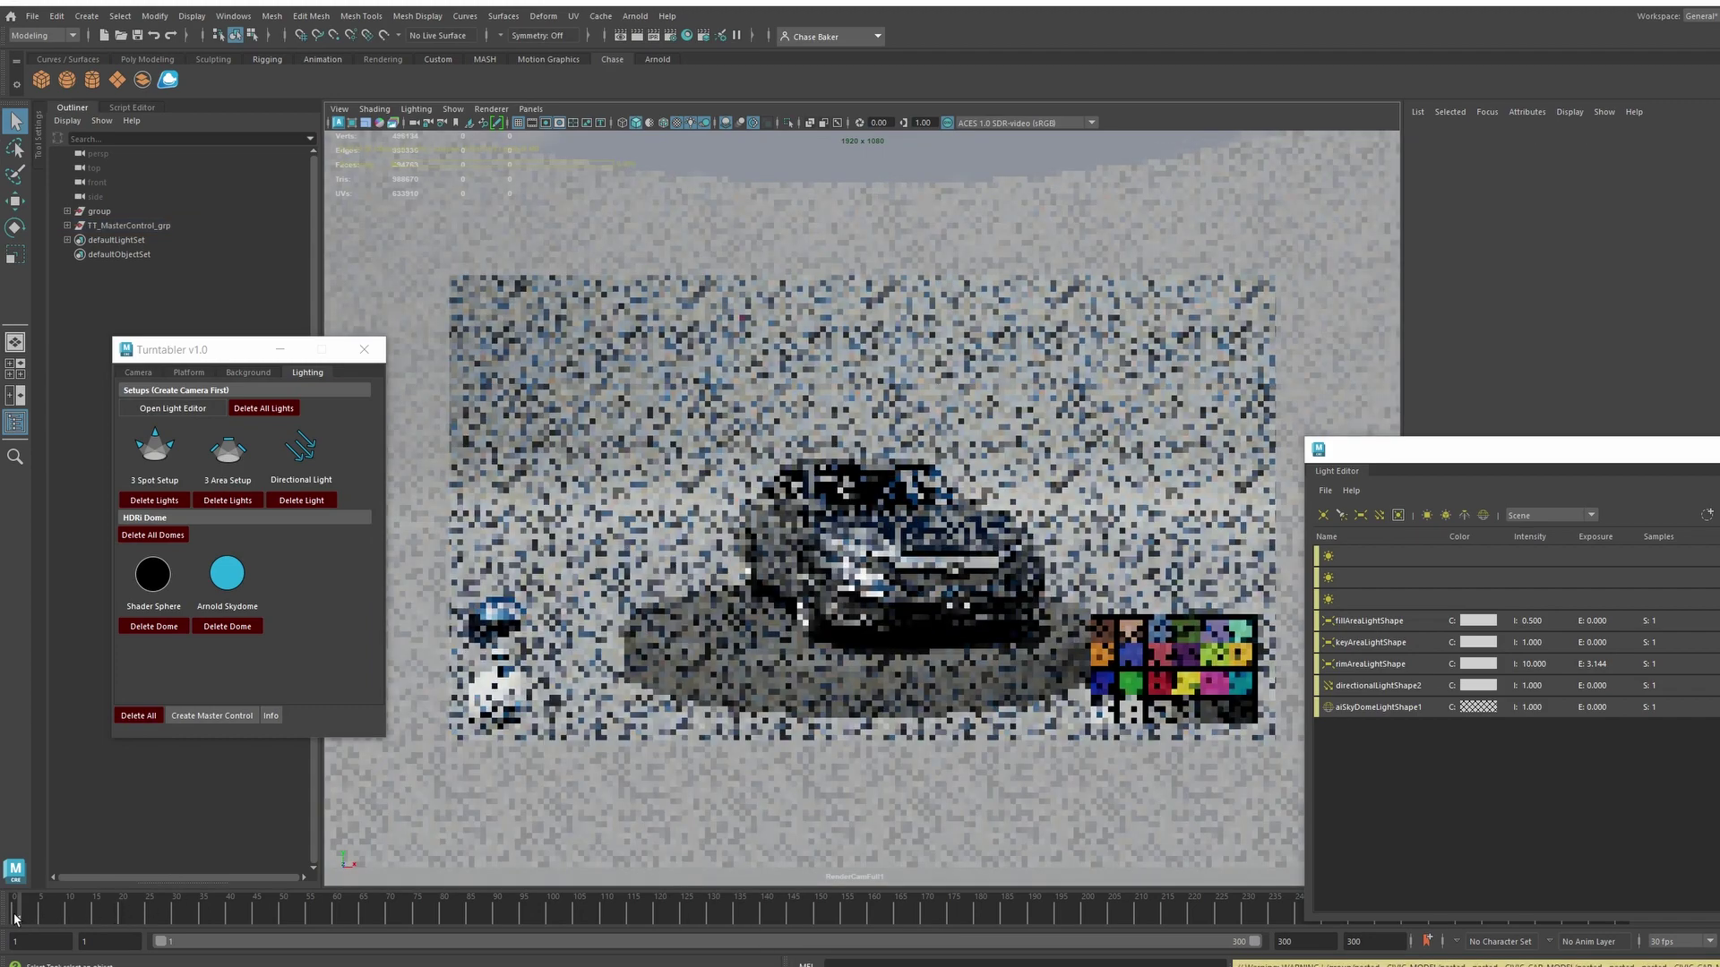
{"action": "left_click_drag", "start_coordinate": [25, 920], "coordinate": [1086, 890]}
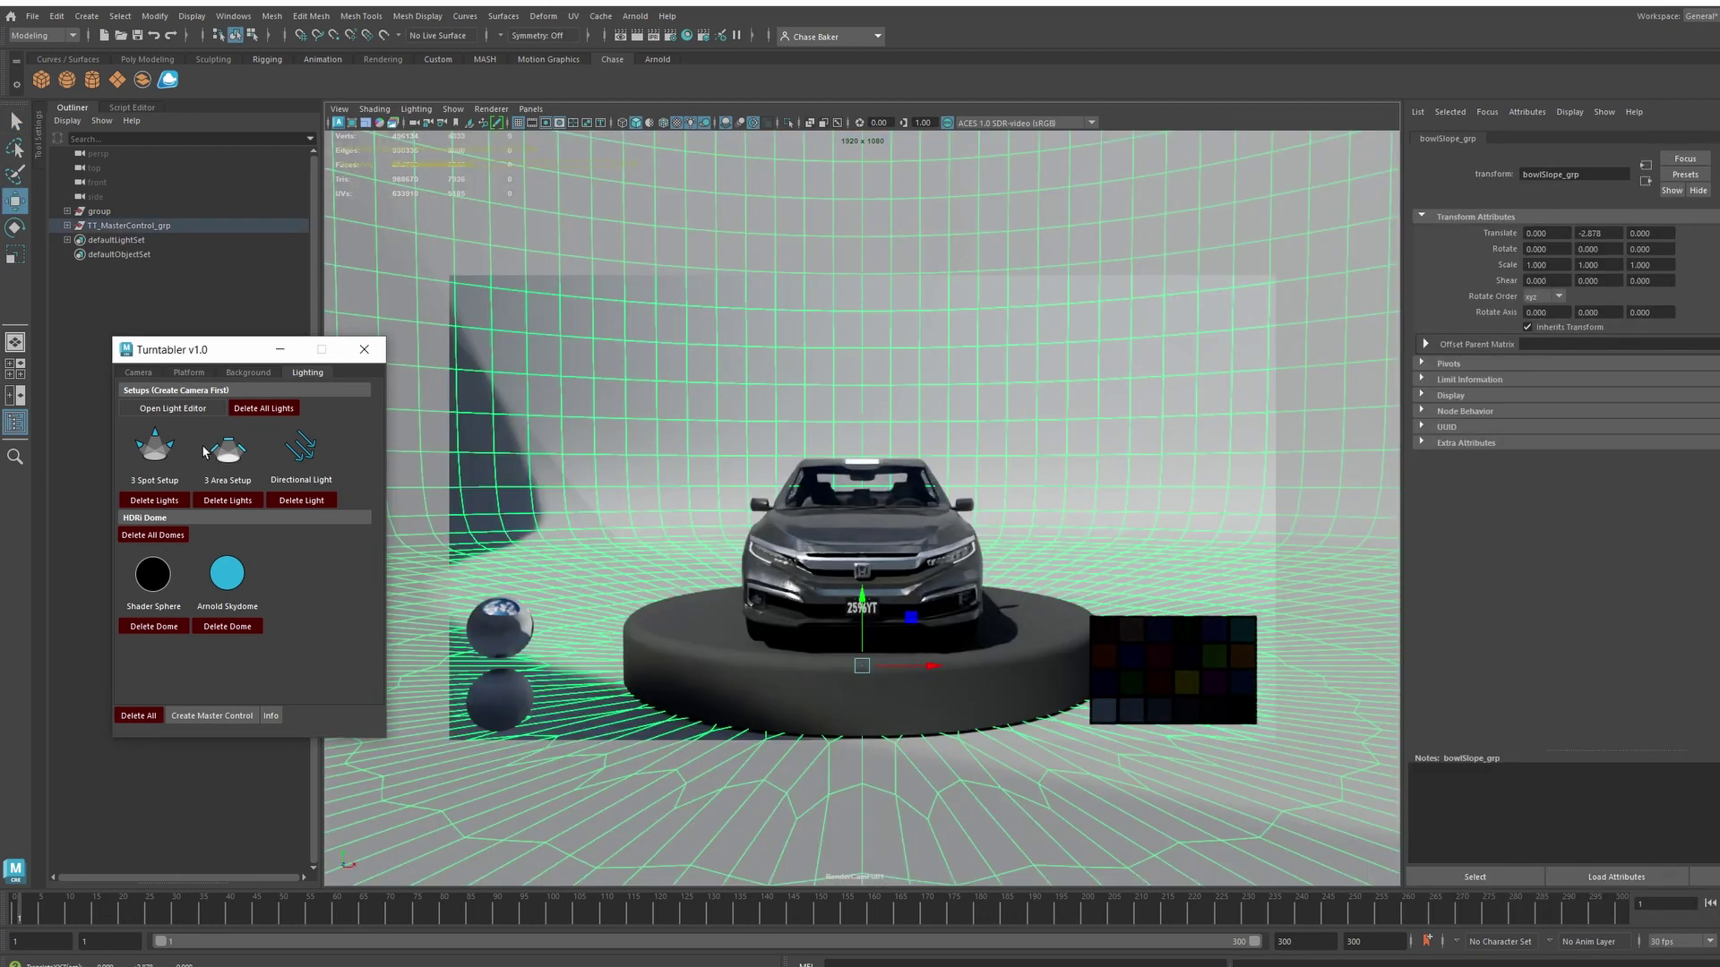
Step: Rebuild the 3 Area Setup, replace it with a Directional Light, and tilt that light
{"action": "key", "text": "e"}
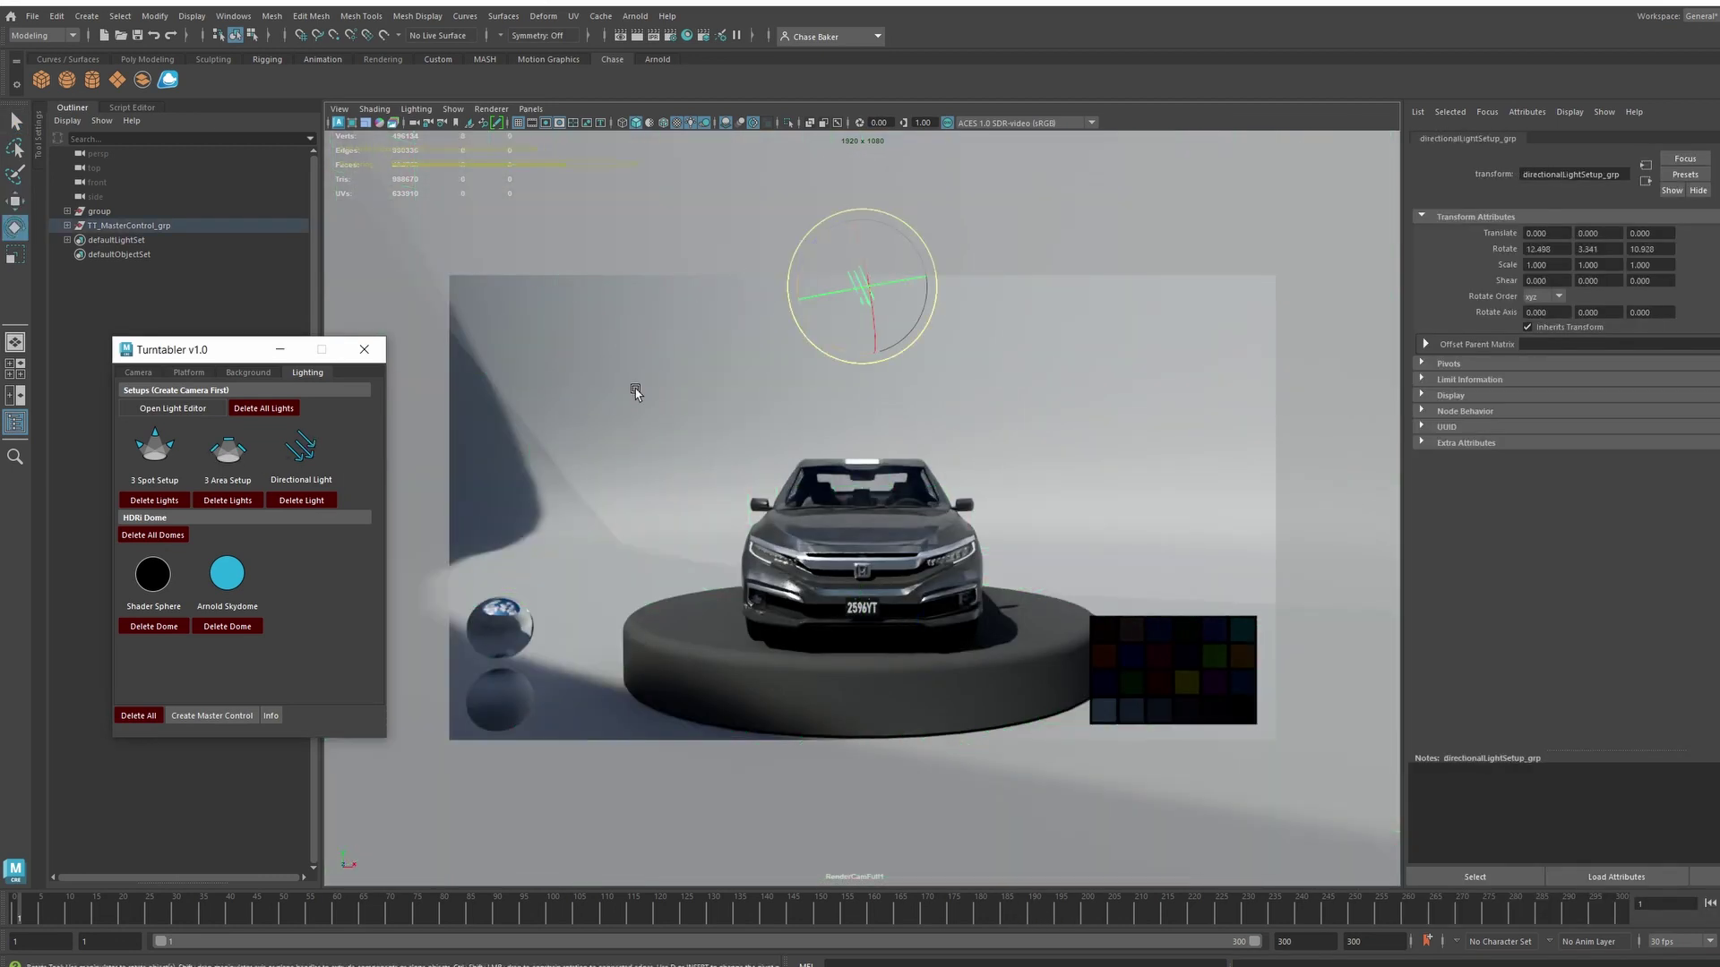
{"action": "left_click", "coordinate": [236, 455]}
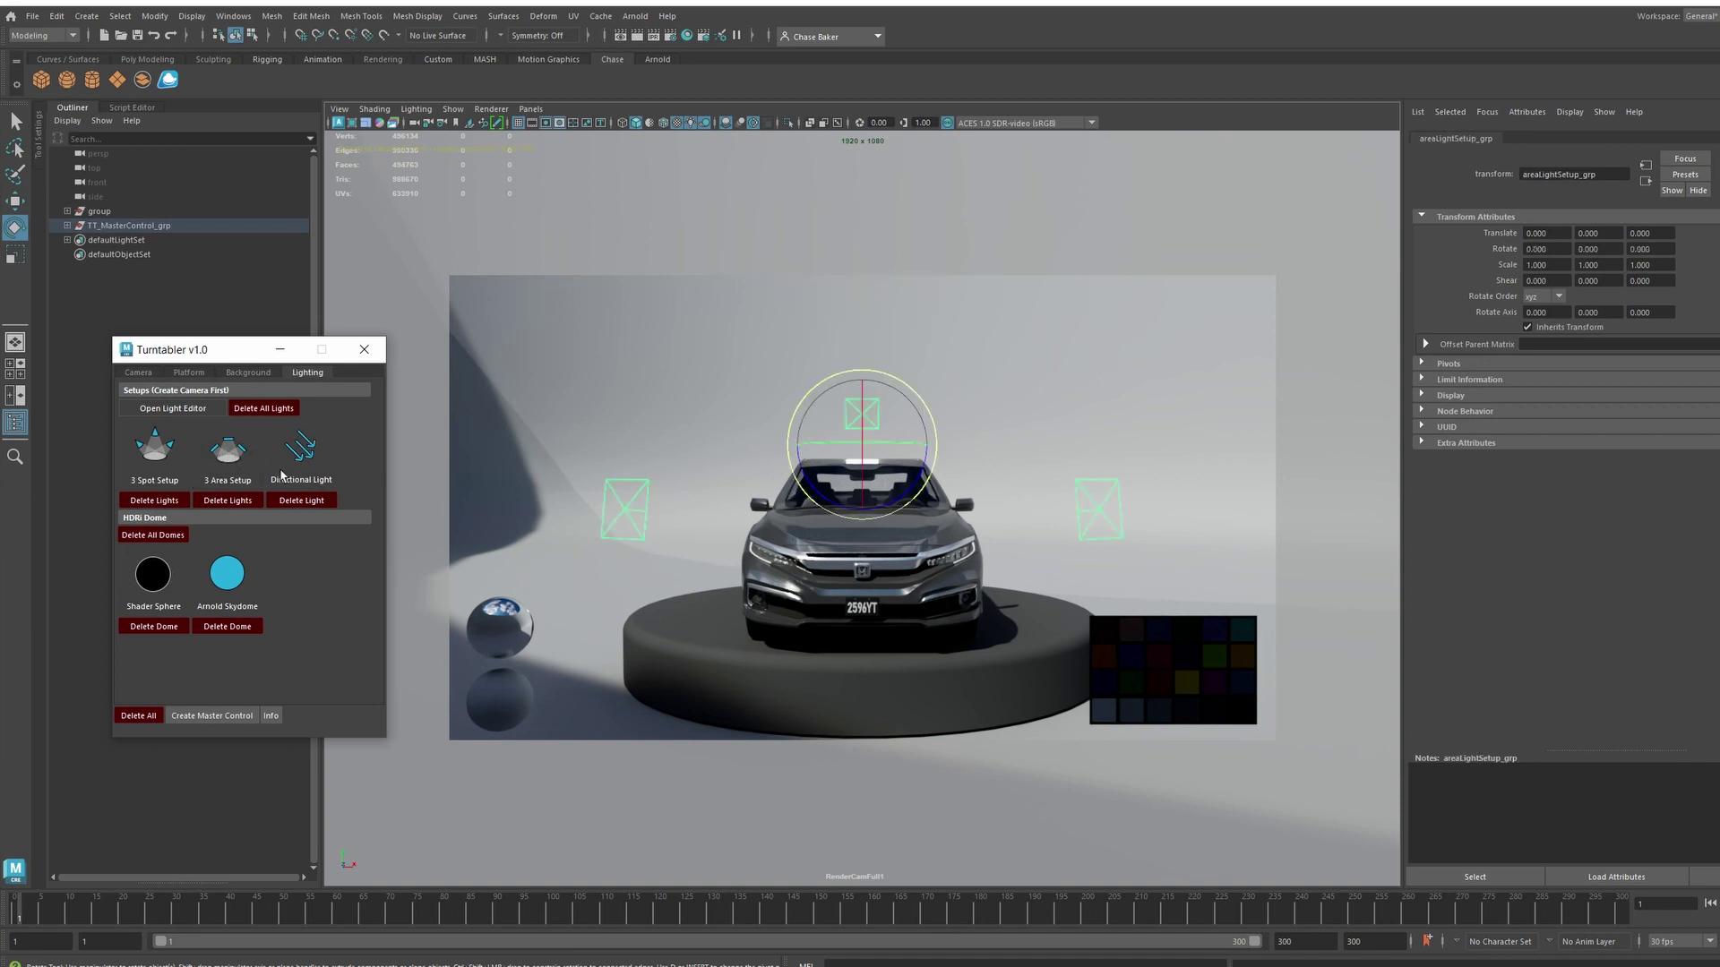
{"action": "left_click", "coordinate": [308, 448]}
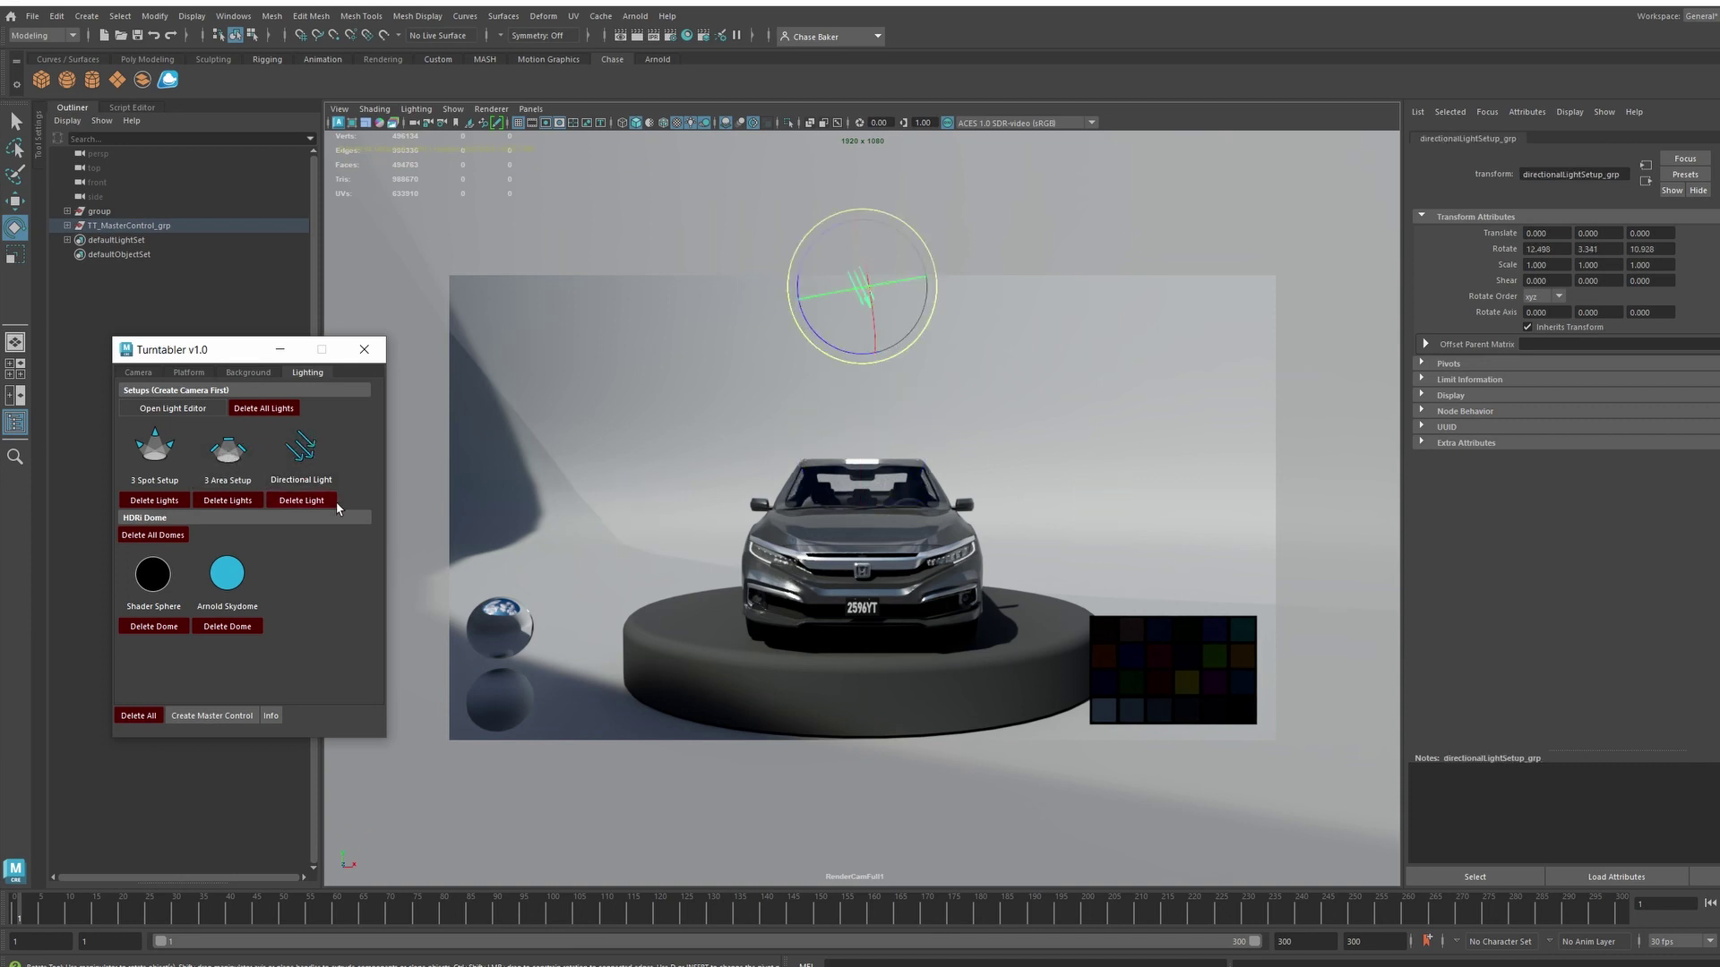
{"action": "left_click_drag", "start_coordinate": [856, 311], "coordinate": [871, 267]}
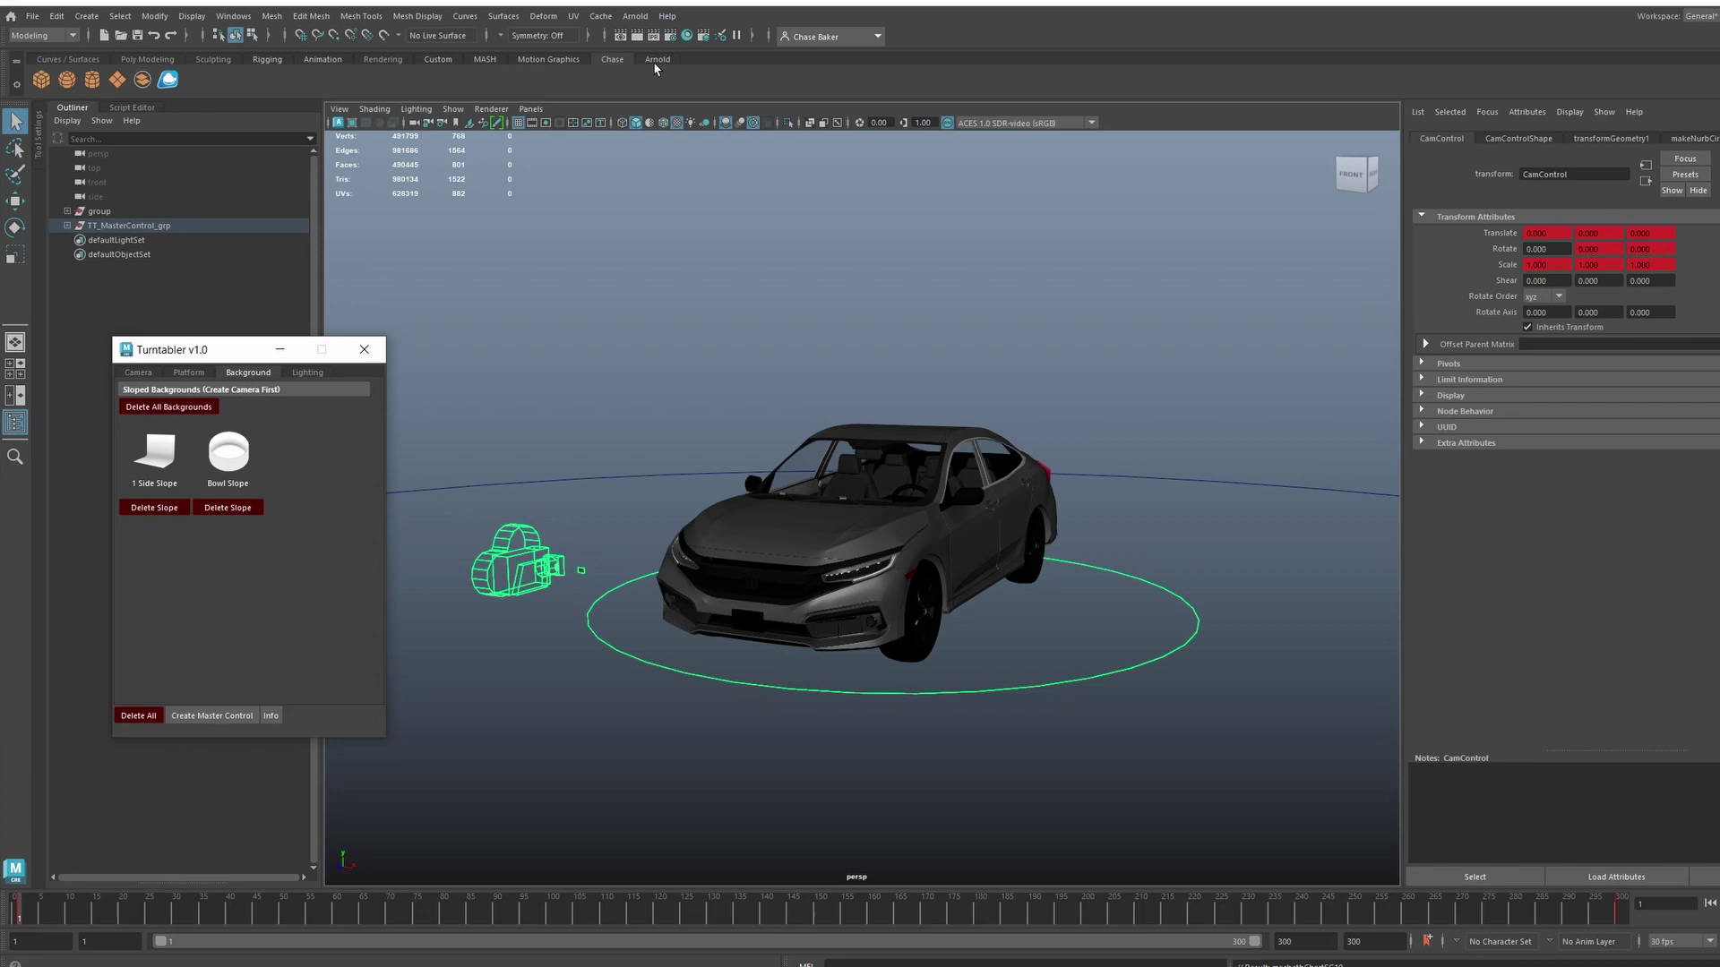
Step: In Render Settings, set the renderable camera to RenderCamFull1Shape1
{"action": "left_click", "coordinate": [670, 35]}
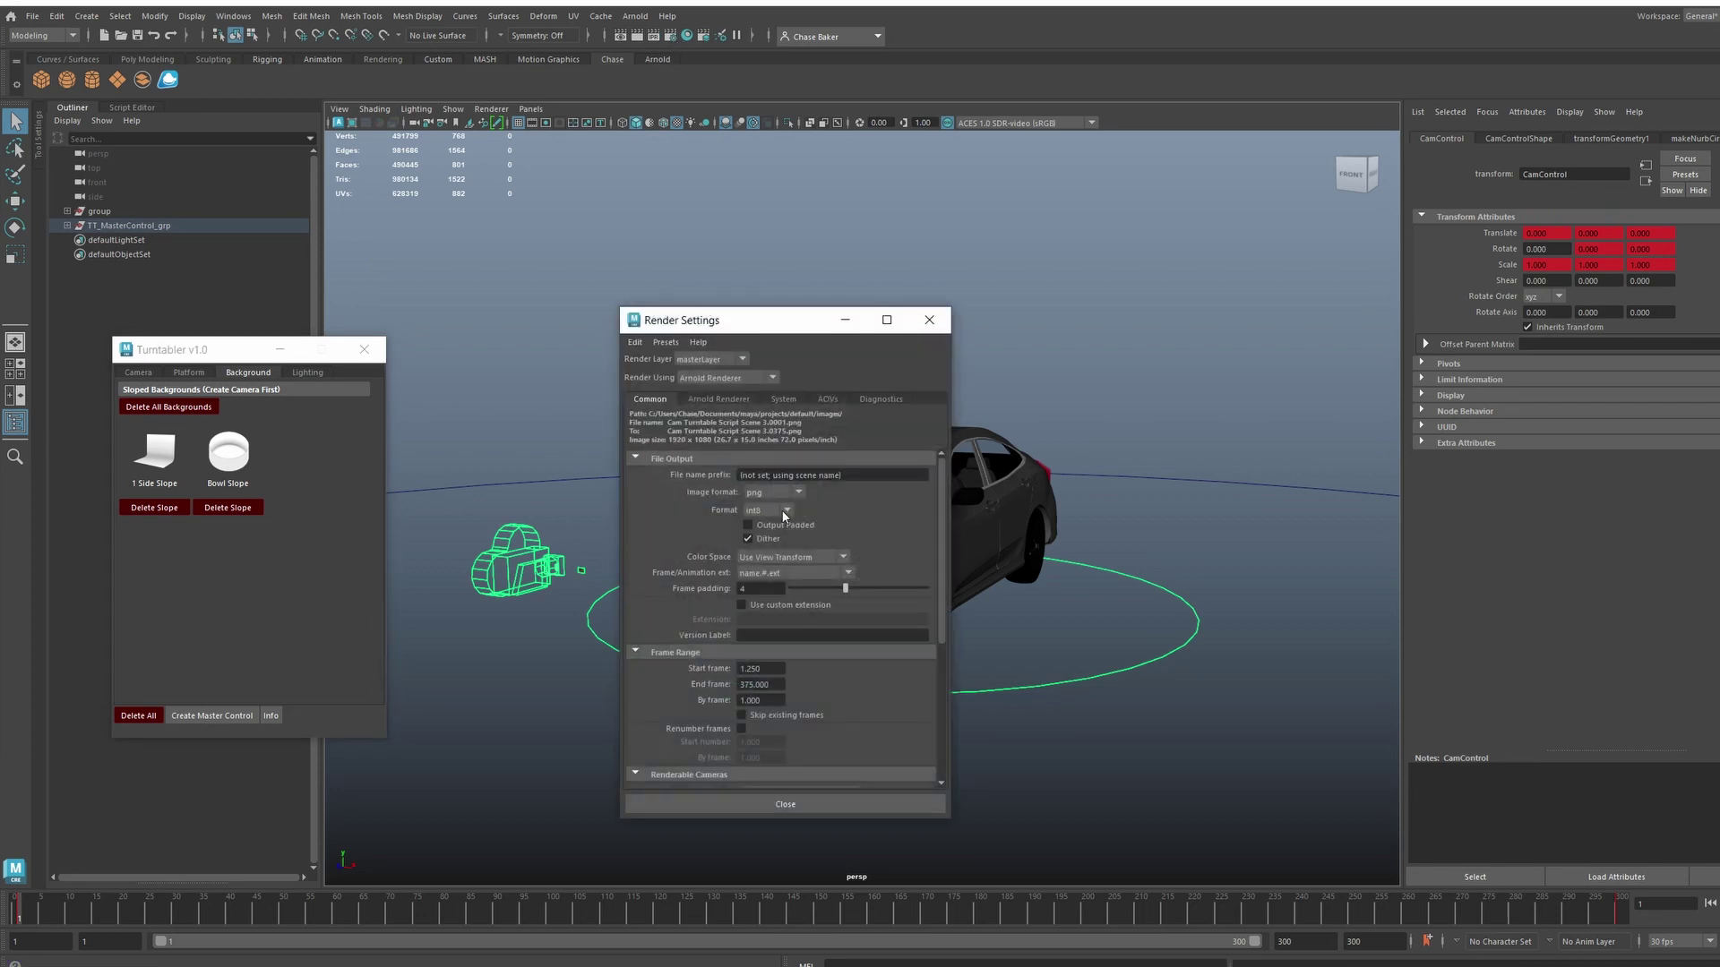
{"action": "scroll", "coordinate": [794, 564], "scroll_direction": "down", "scroll_amount": 5}
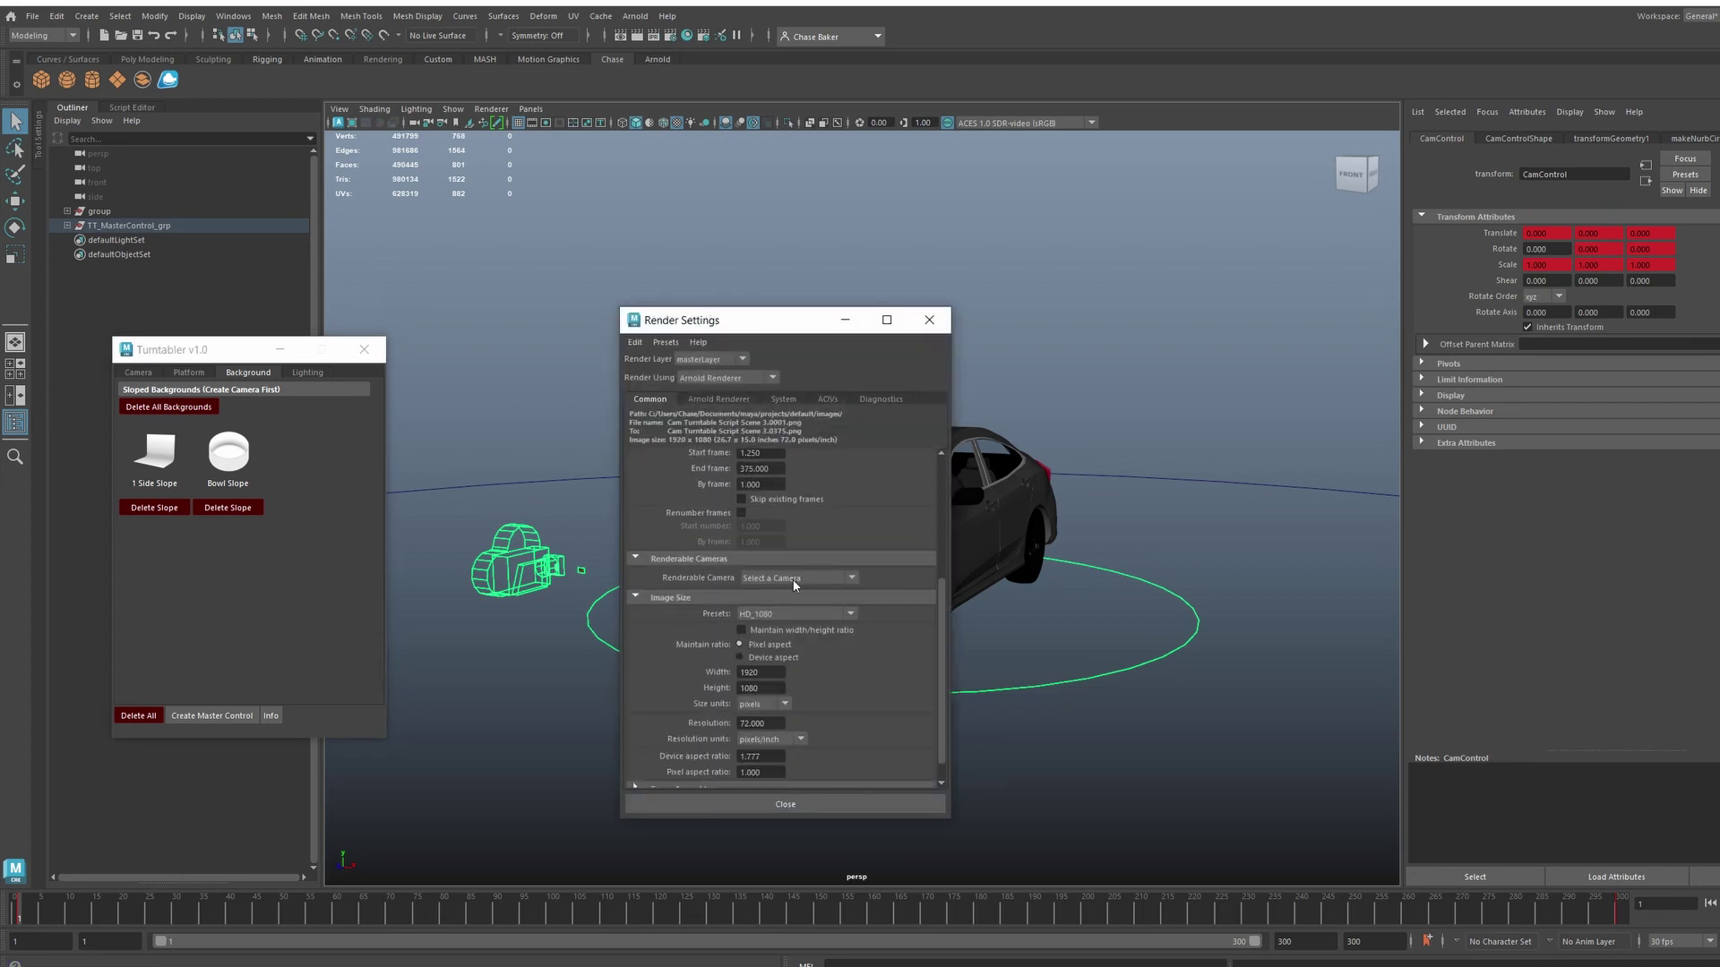
{"action": "left_click", "coordinate": [799, 580]}
{"action": "left_click", "coordinate": [802, 611]}
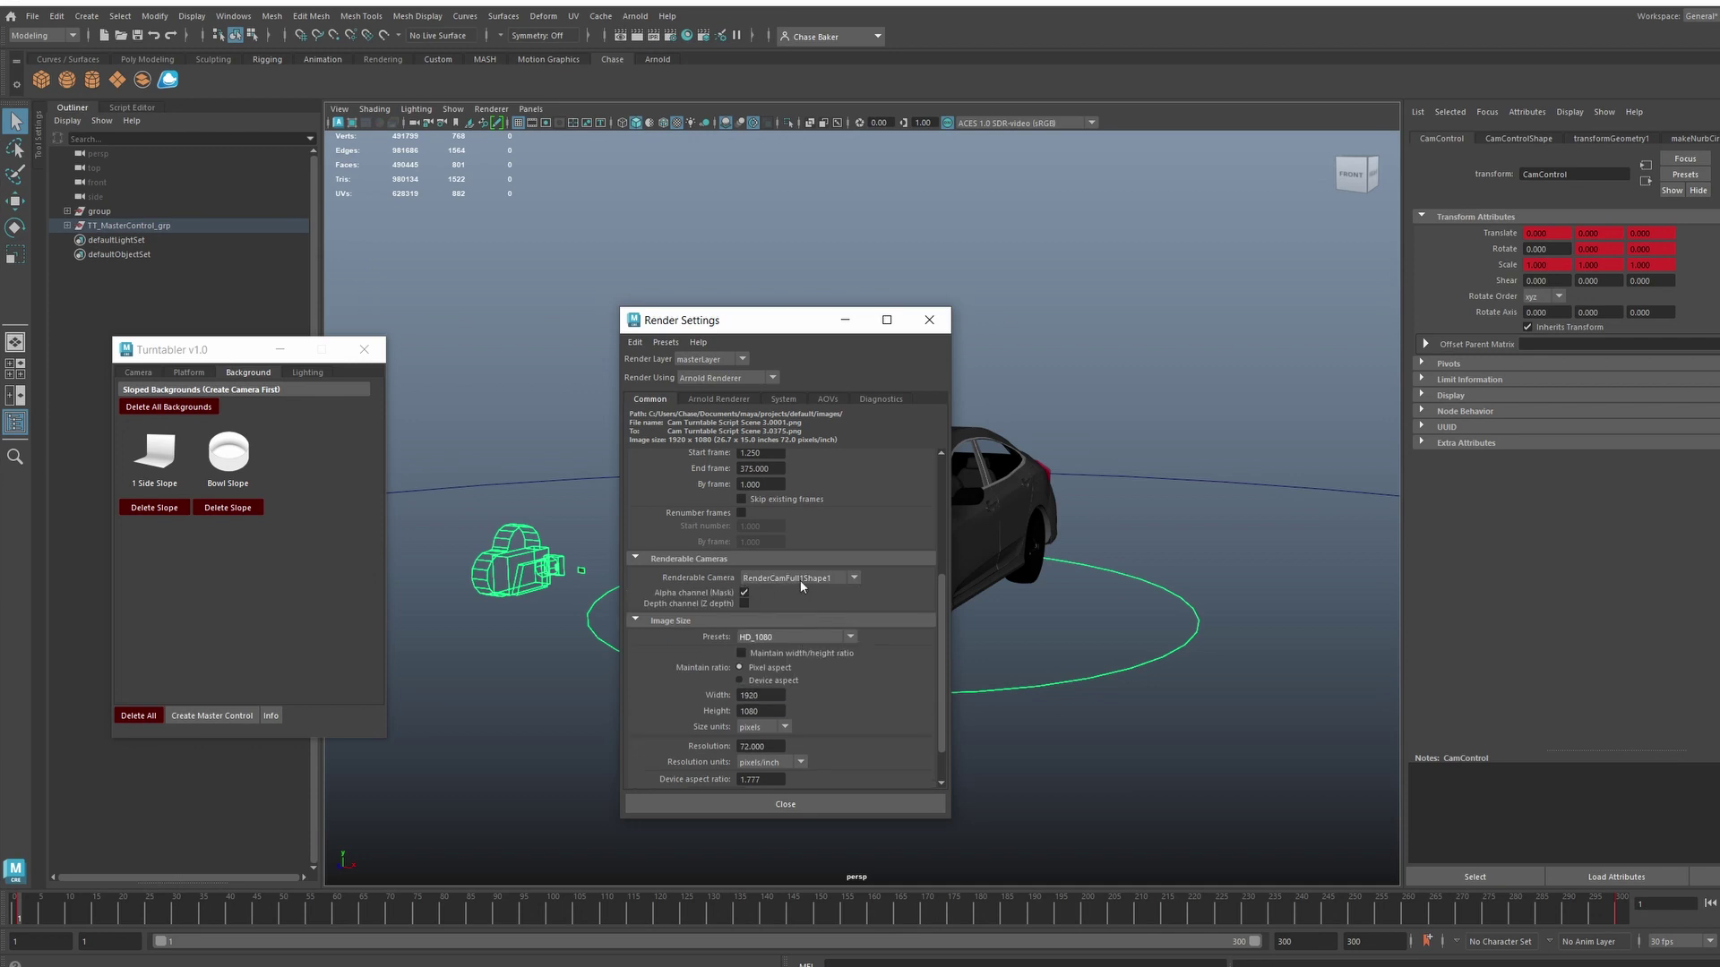
{"action": "left_click", "coordinate": [927, 322]}
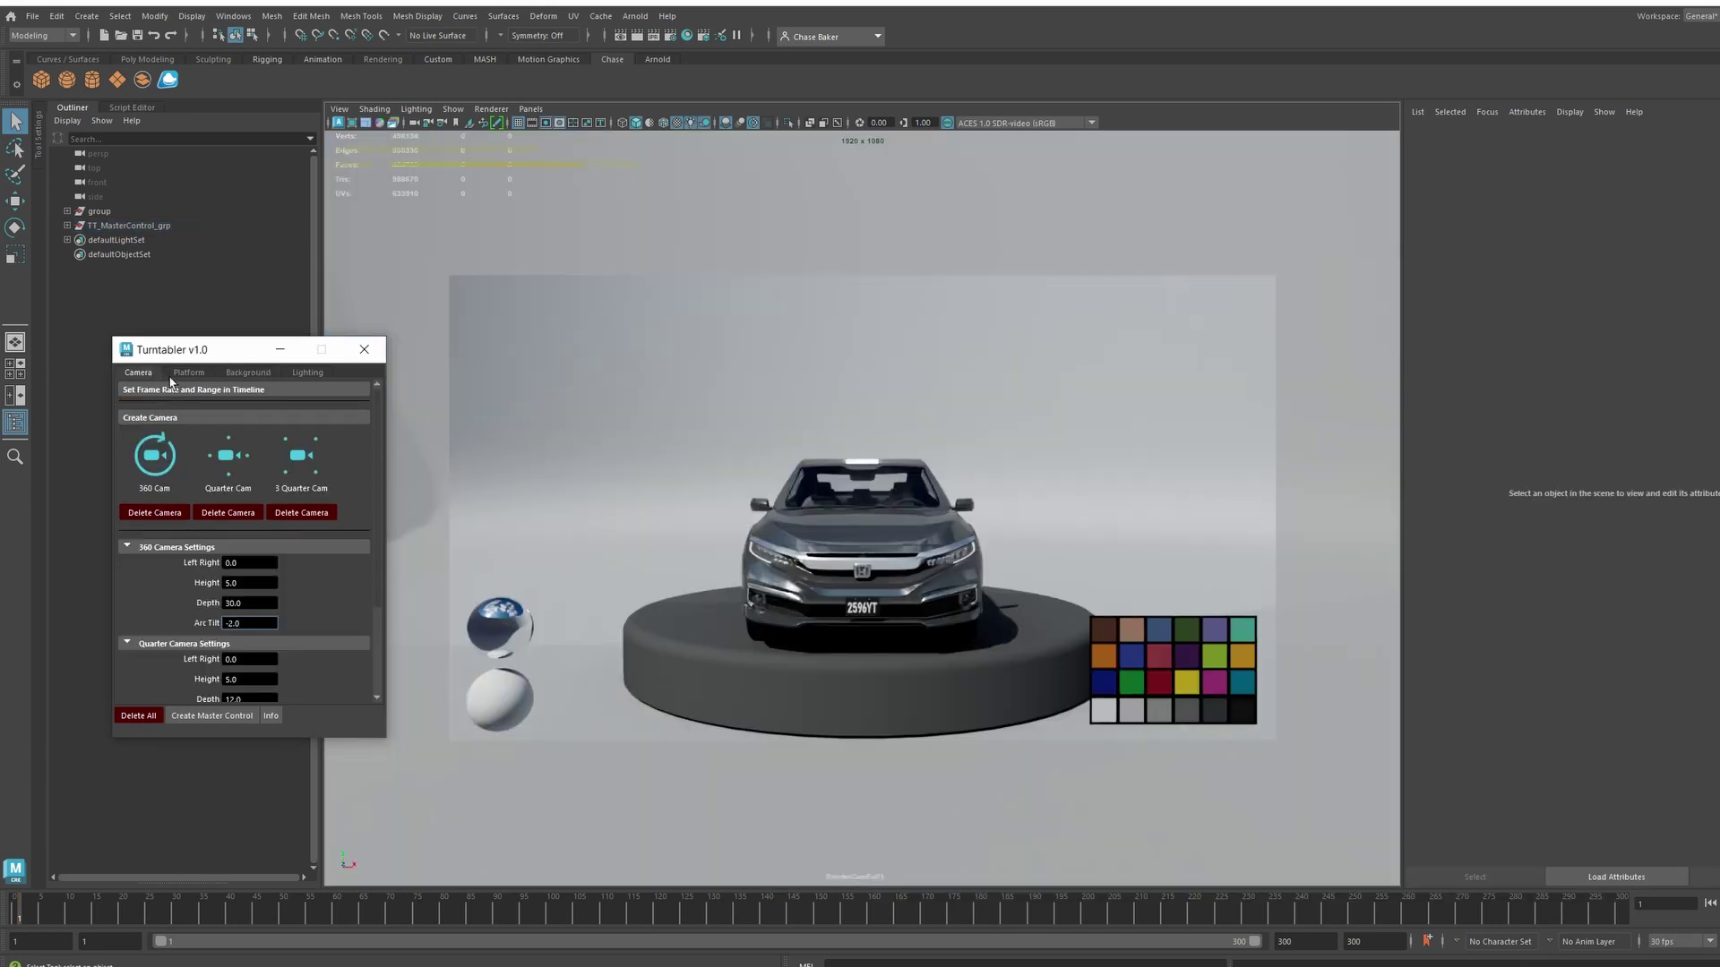
Step: Browse Turntabler's Platform, Background, Lighting and Camera tabs, ending on the spot, area, directional and HDRI dome lighting setups
{"action": "left_click", "coordinate": [186, 373]}
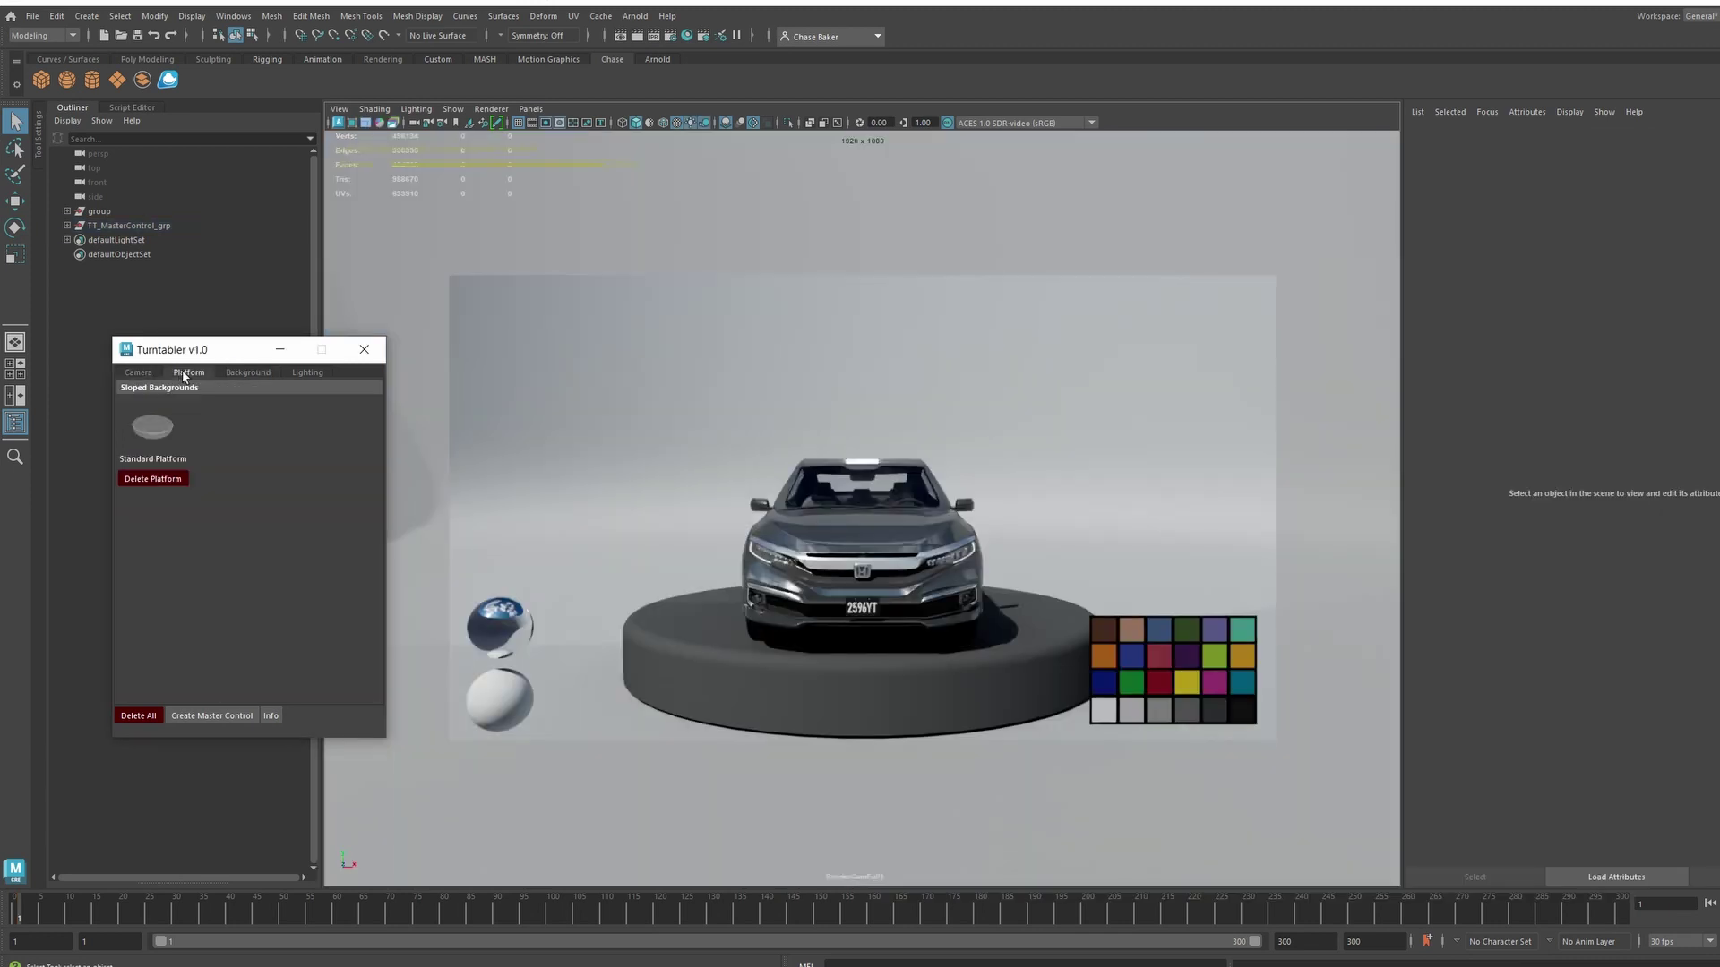
{"action": "left_click", "coordinate": [256, 374]}
{"action": "left_click", "coordinate": [305, 373]}
{"action": "left_click", "coordinate": [249, 373]}
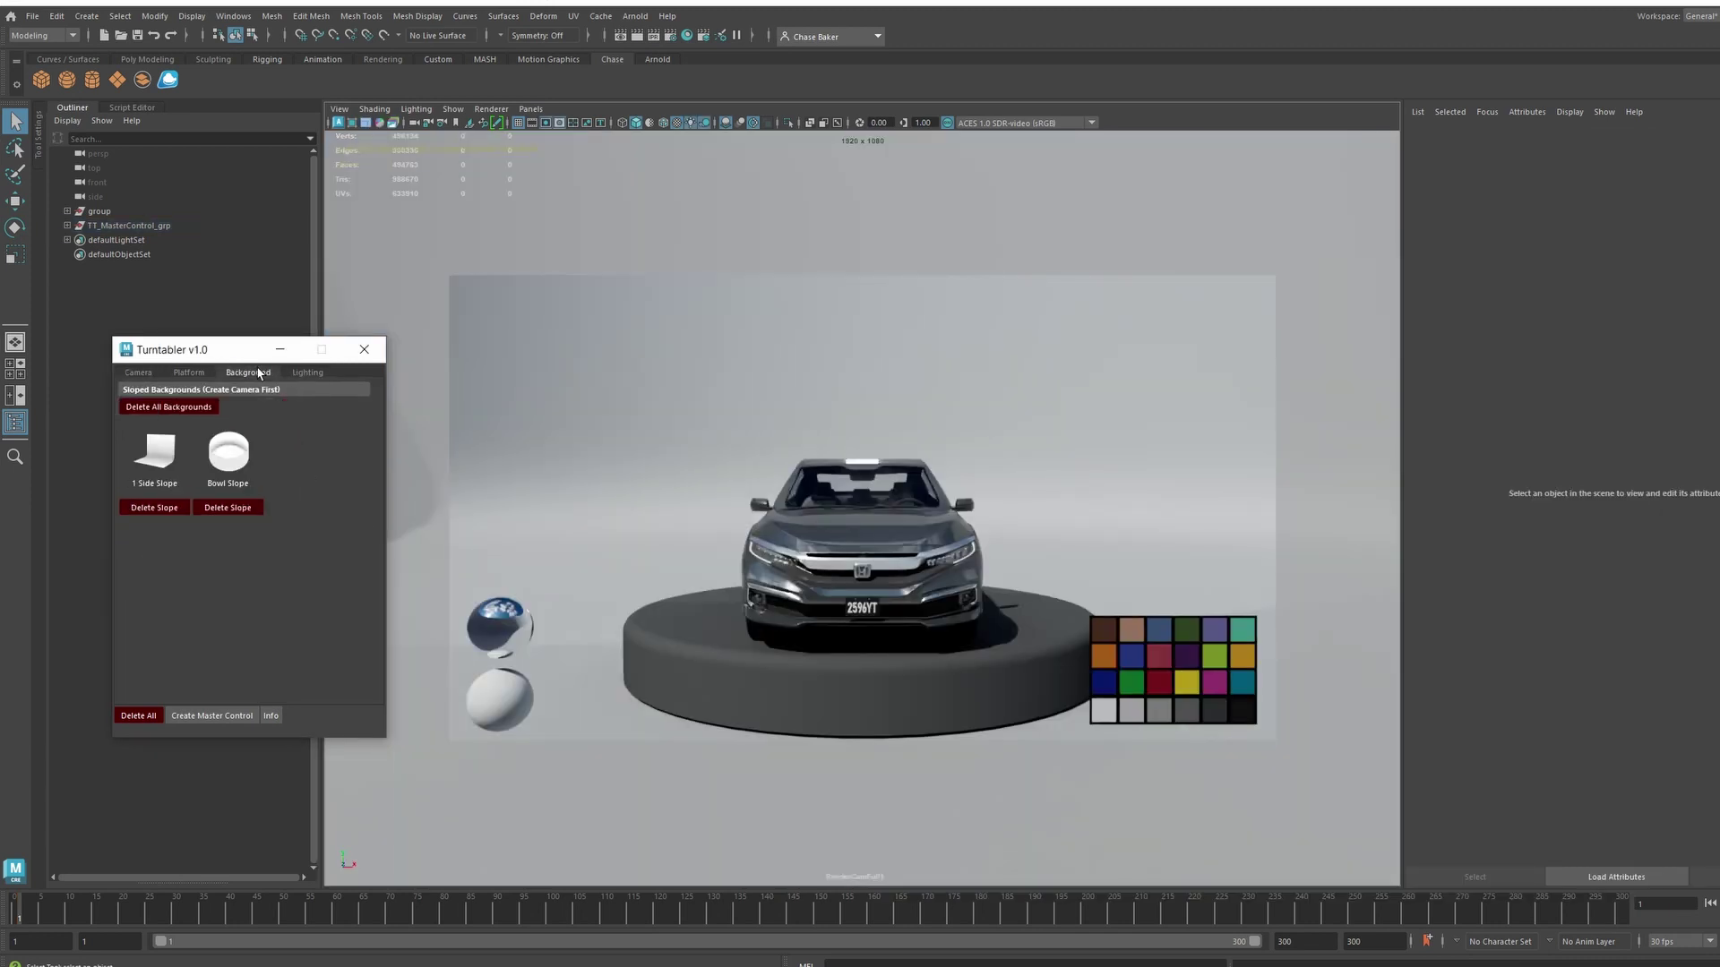
{"action": "left_click", "coordinate": [188, 373]}
{"action": "left_click", "coordinate": [139, 375]}
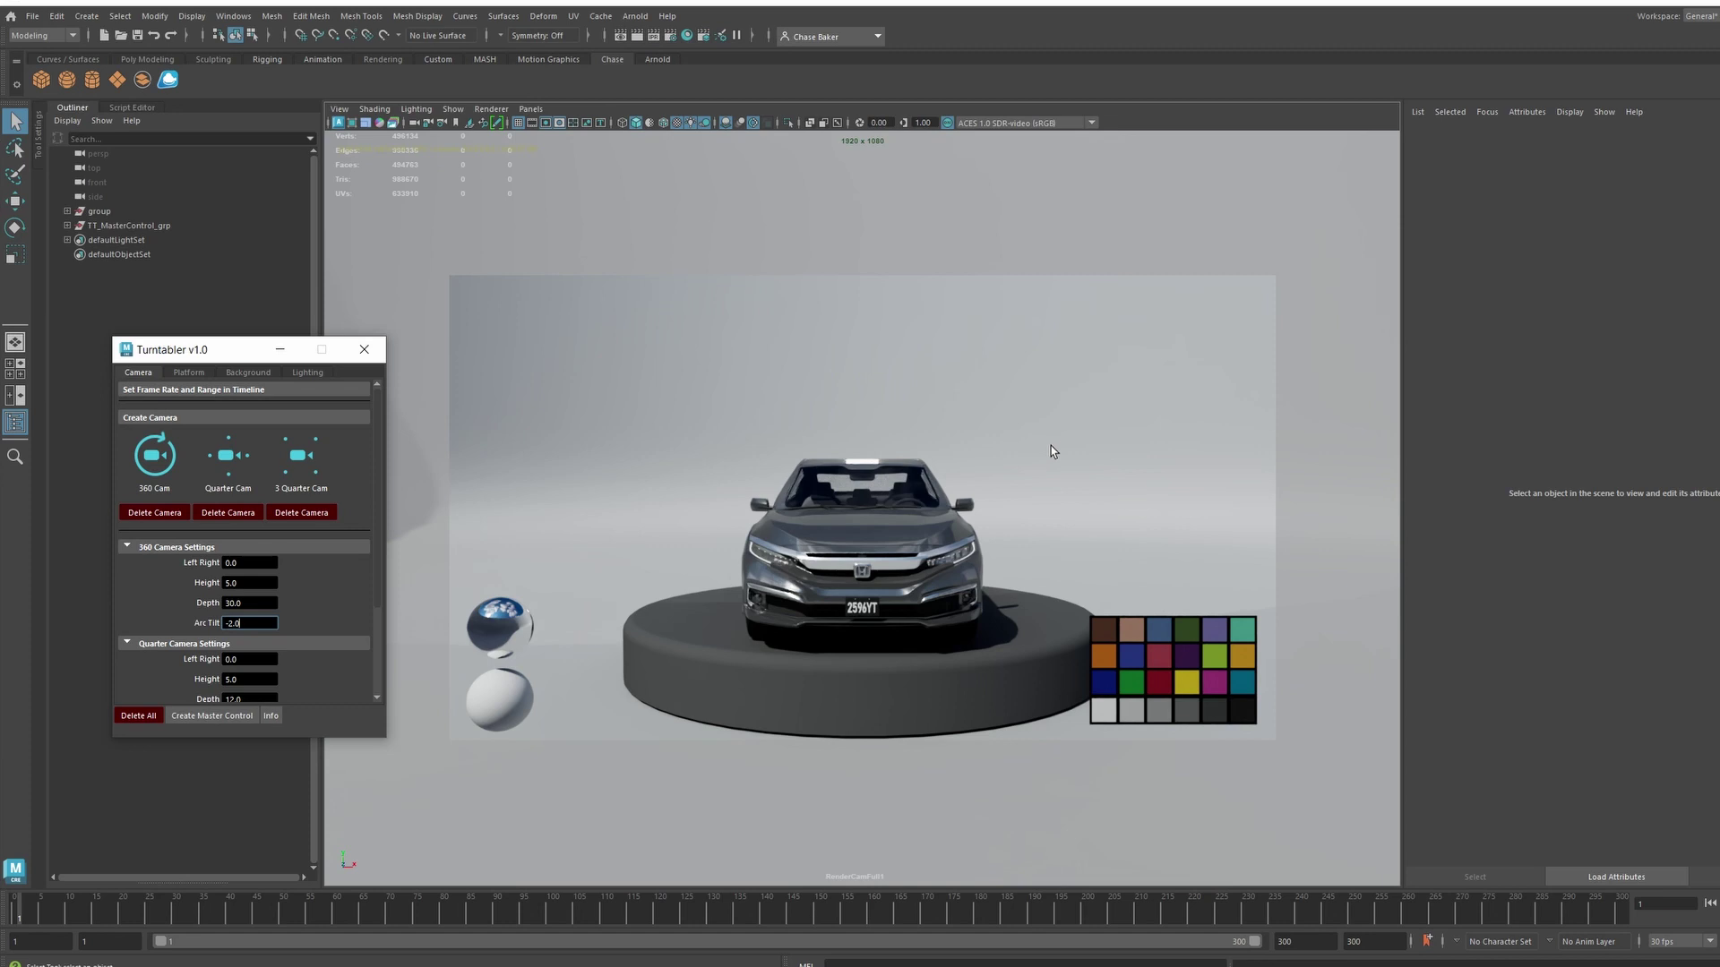
{"action": "left_click", "coordinate": [190, 374]}
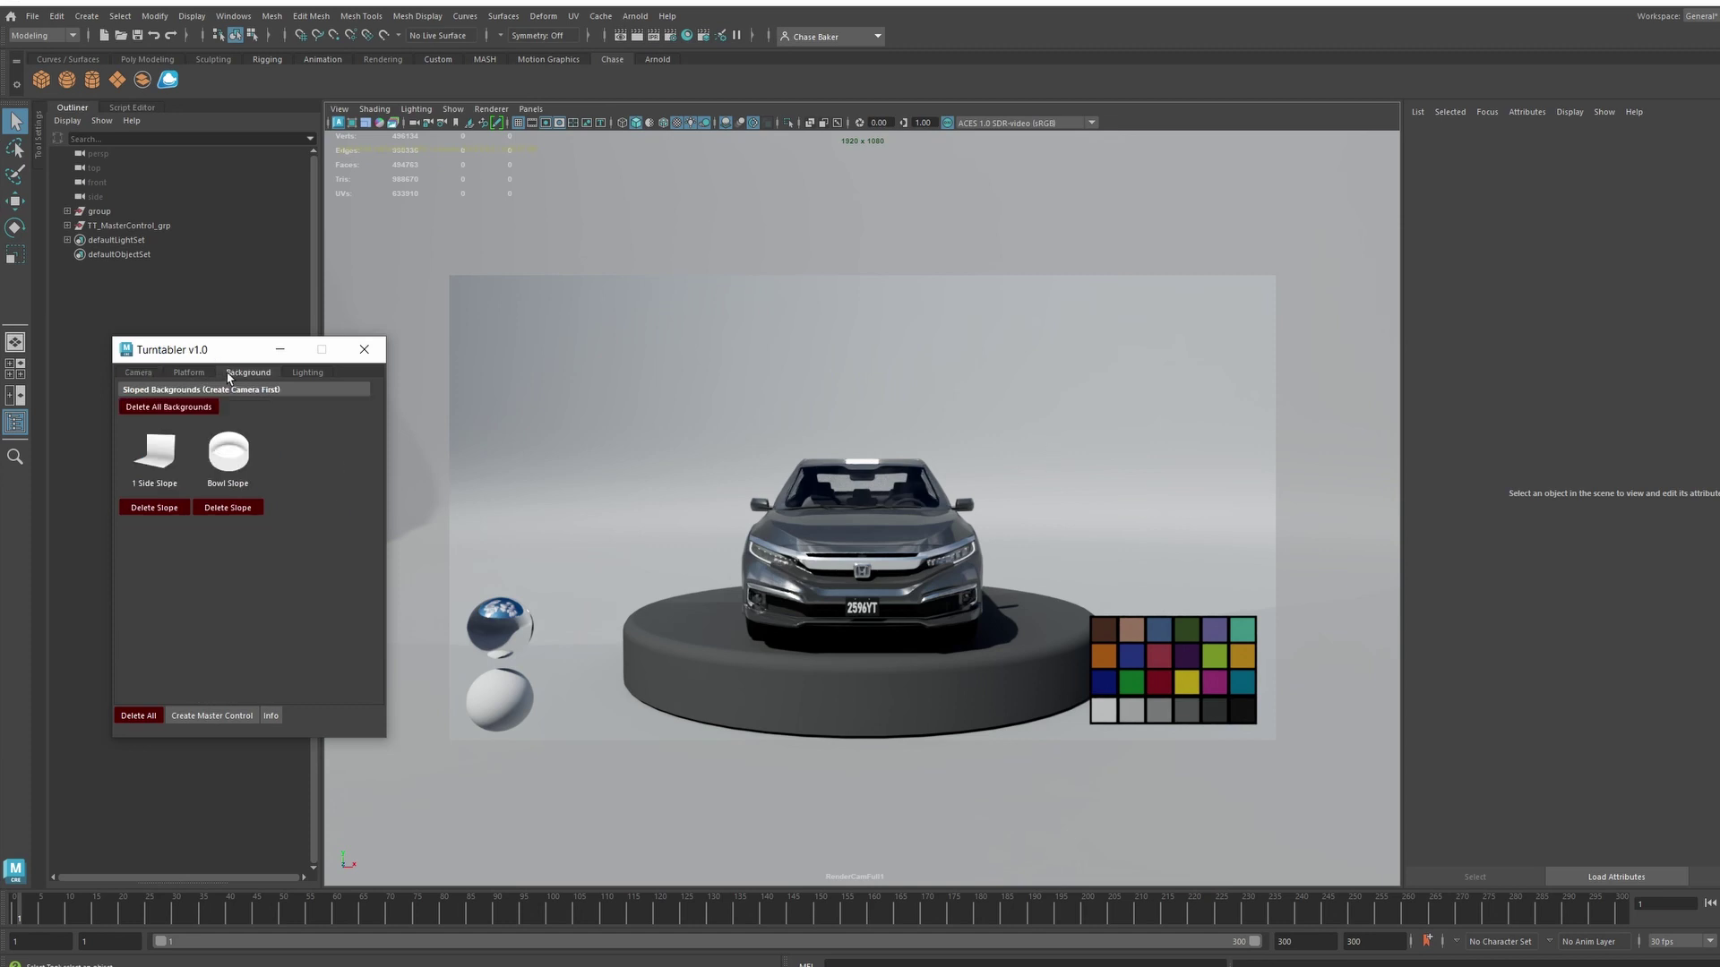
{"action": "left_click", "coordinate": [296, 372]}
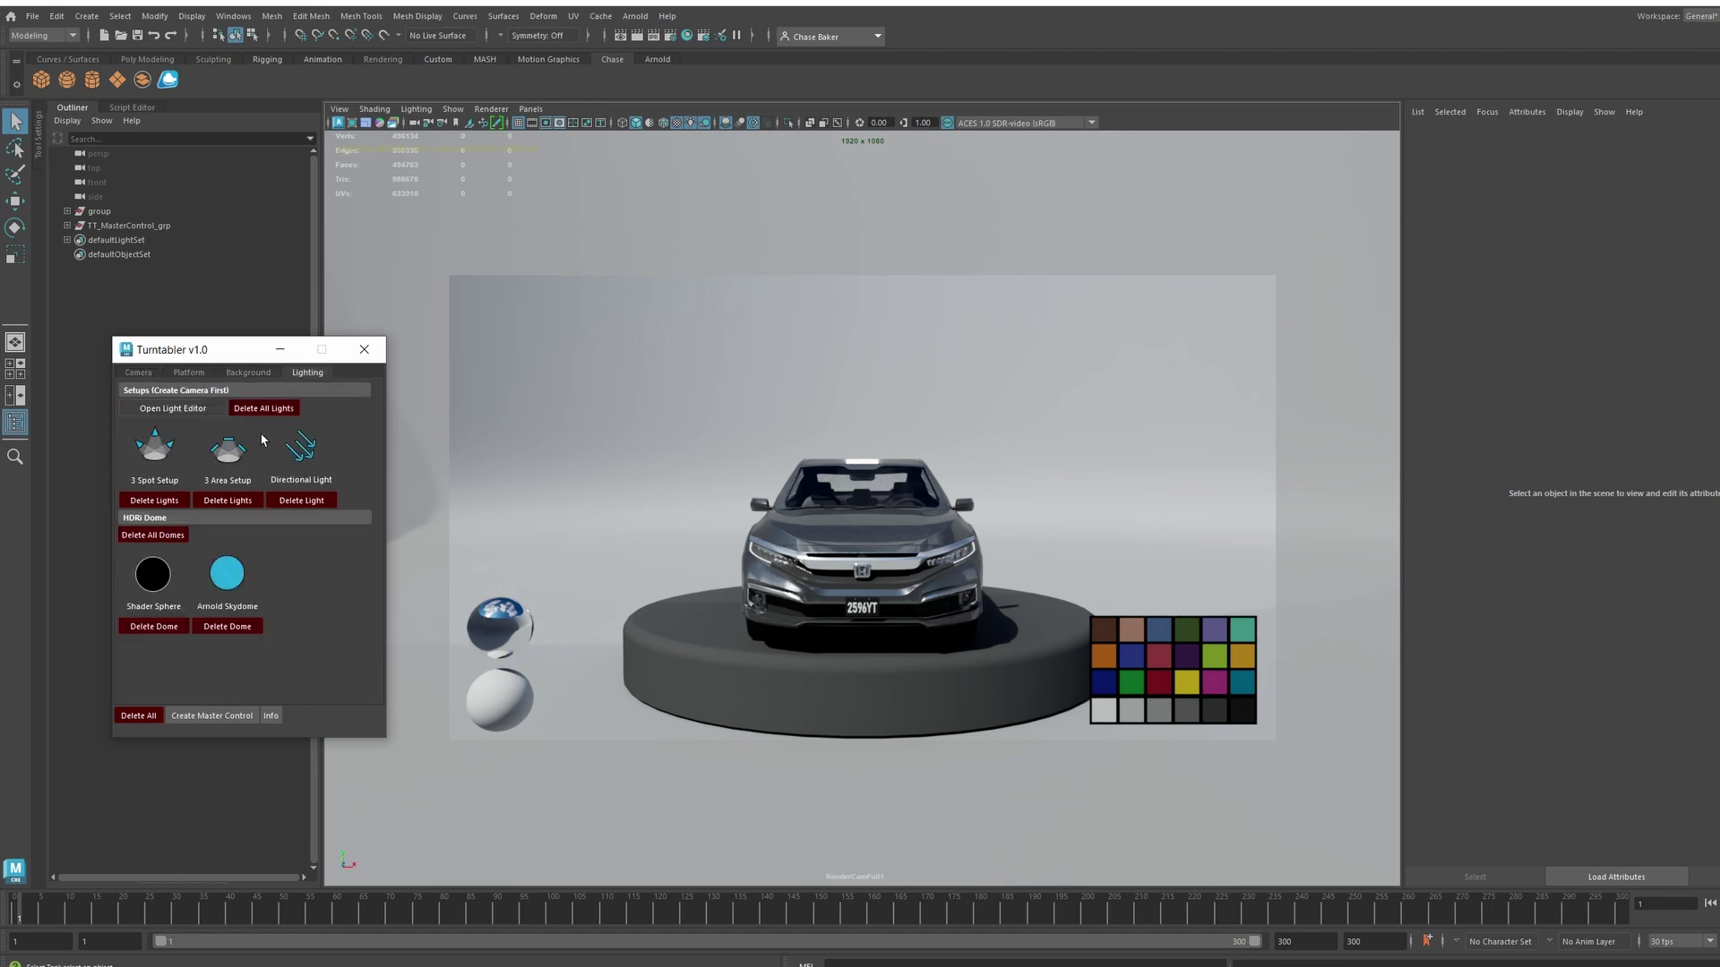